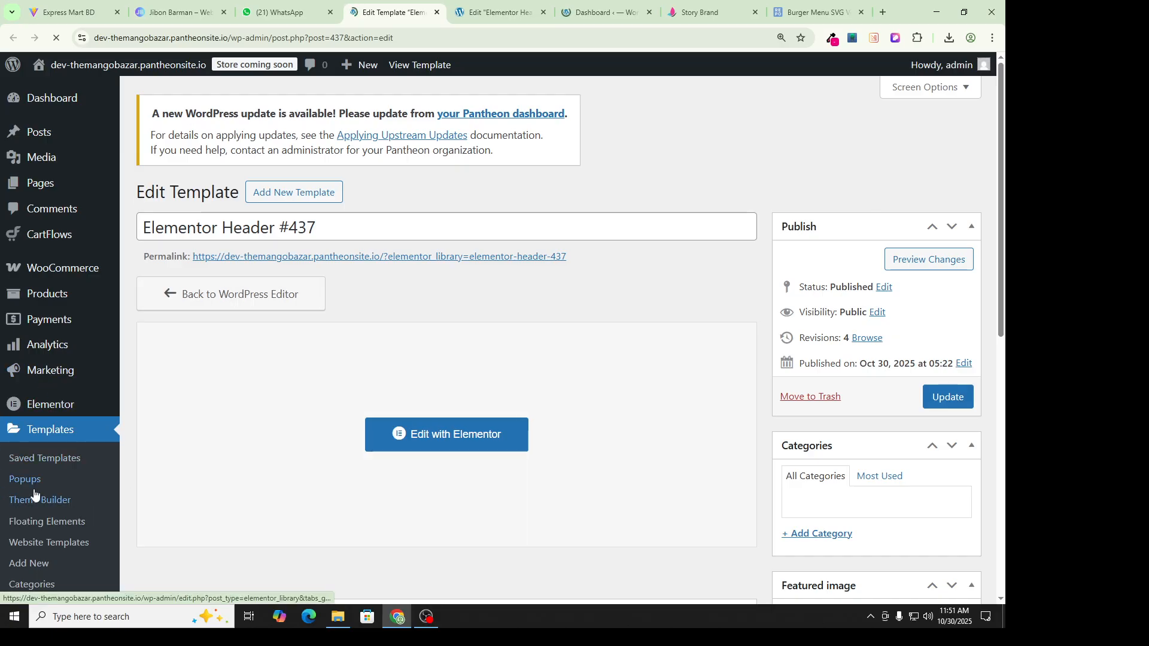
Step: Open the Themes page to view the active Hello Elementor theme, version 3.4.4
scroll(72, 398, "down", 4)
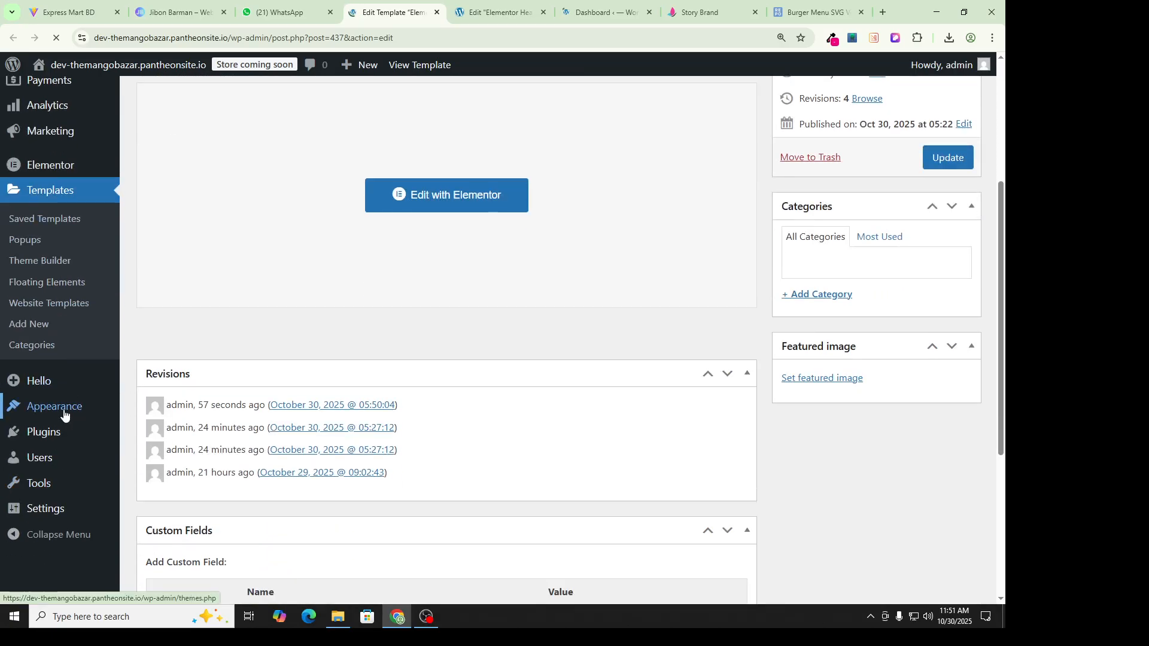
left_click(57, 413)
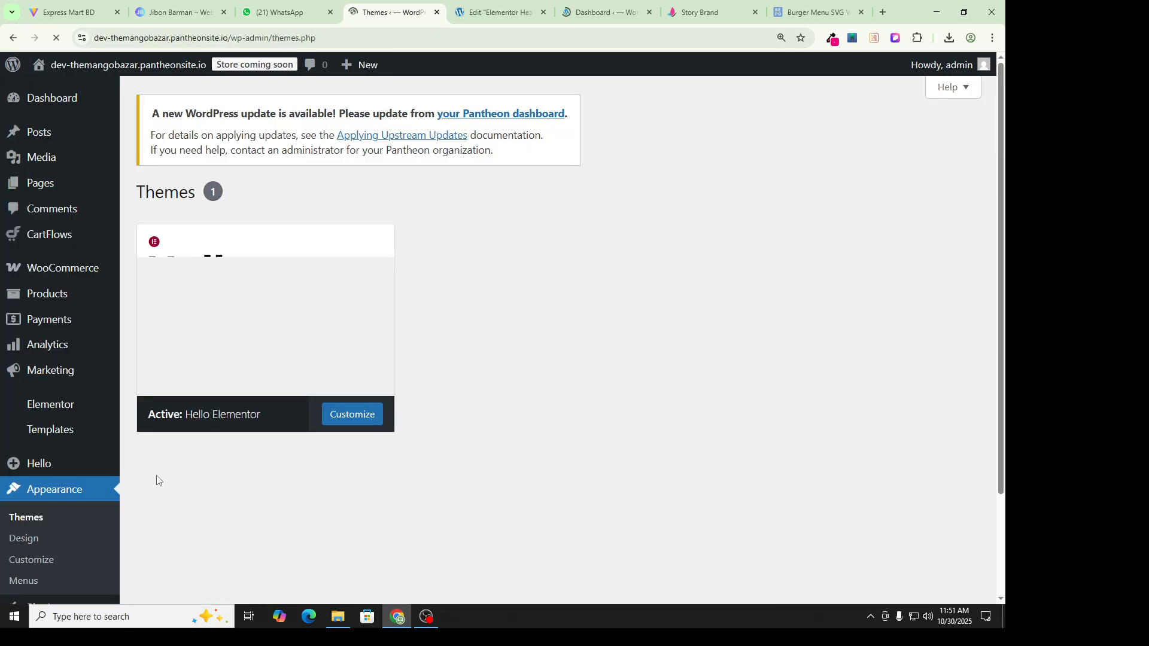
scroll(76, 476, "down", 2)
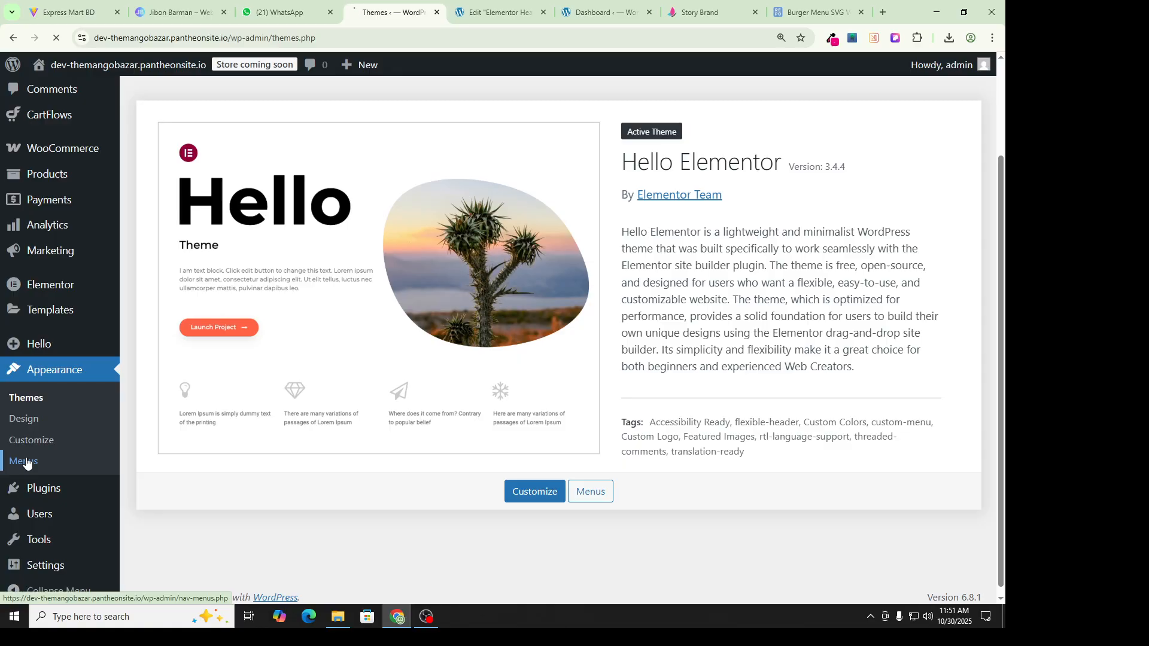
Step: Review Company Menu's About Us, Return Policy and Refund Policy links, then start a new menu
left_click(26, 462)
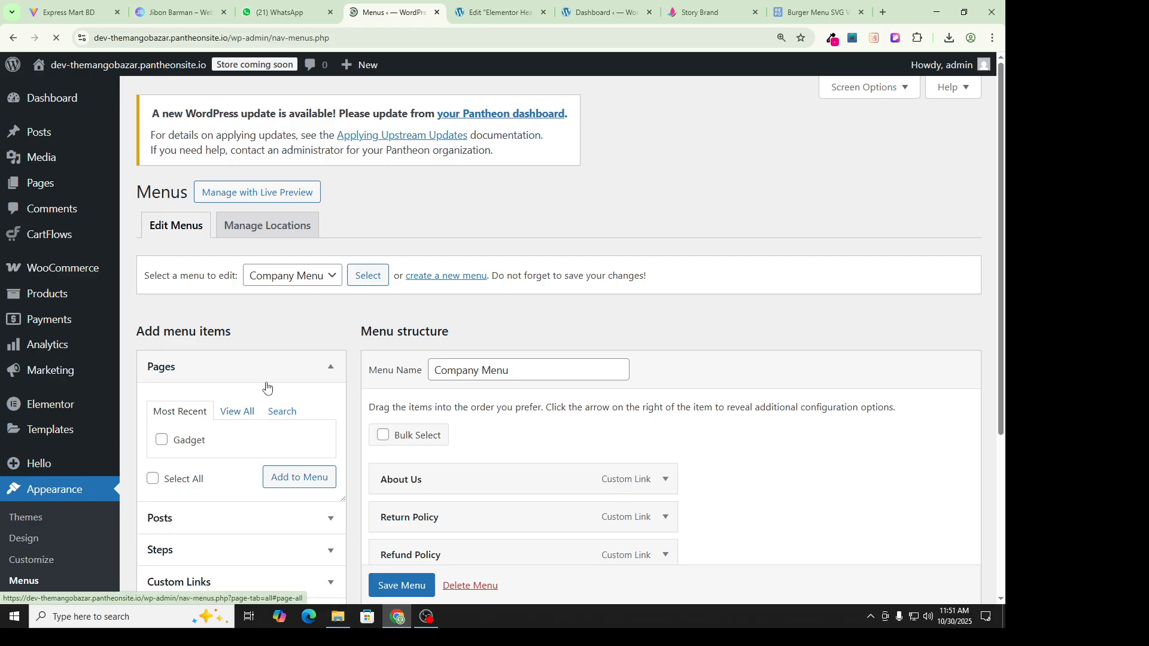
scroll(329, 354, "down", 4)
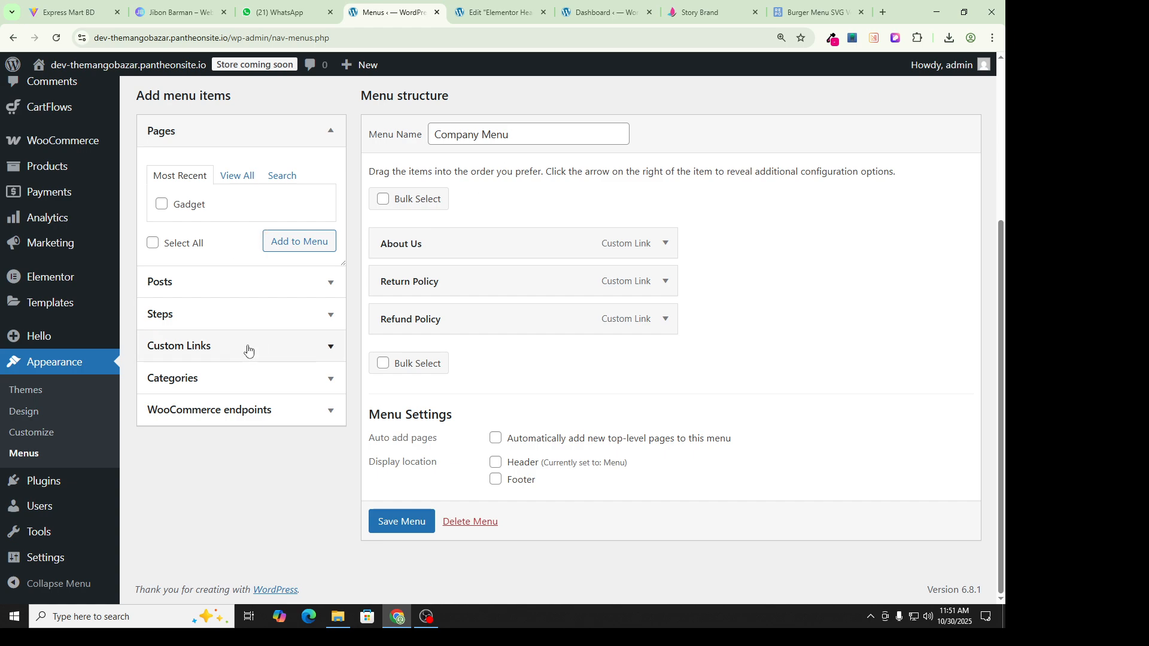
scroll(287, 323, "up", 2)
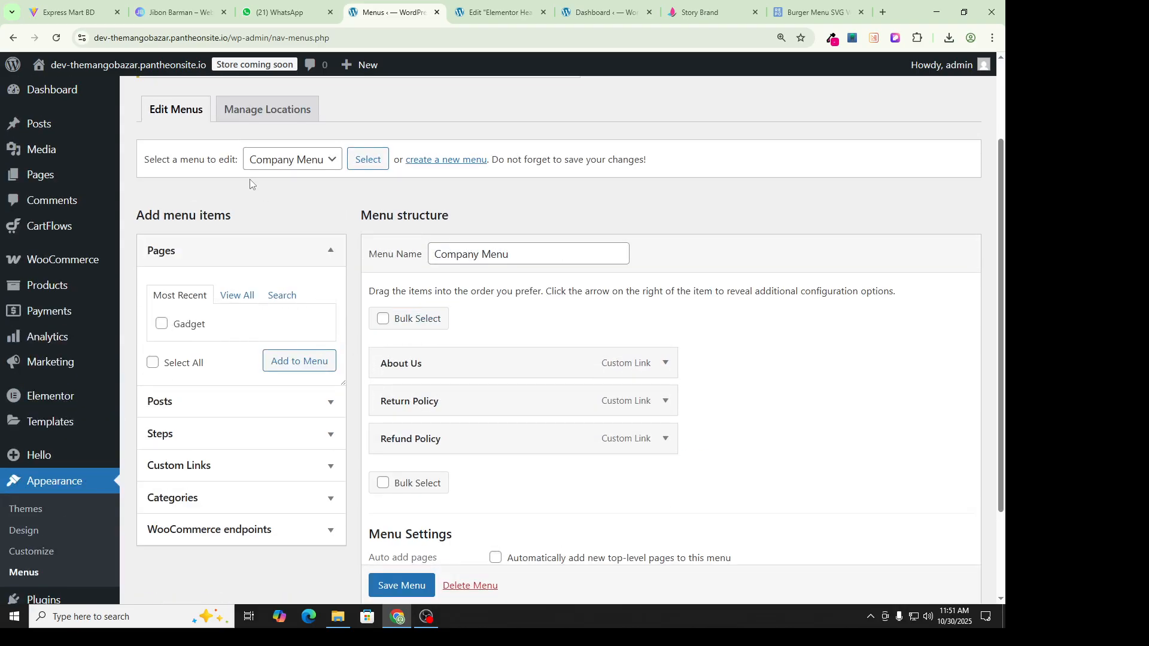
left_click(444, 160)
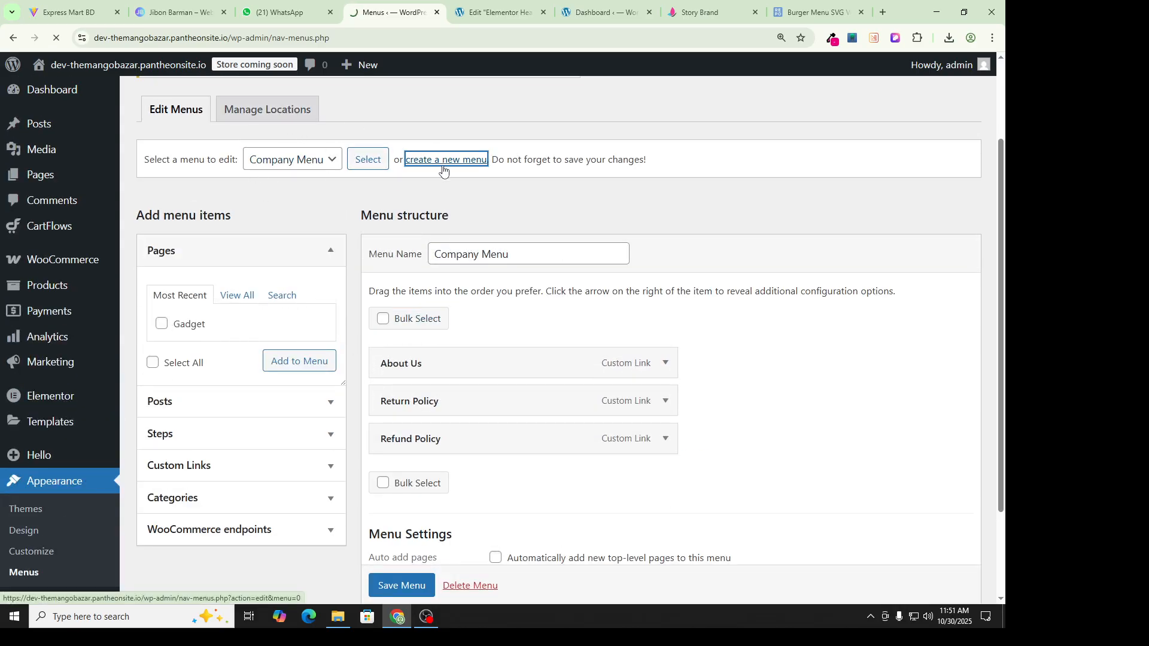
Step: Compare the Story Brand site and burger-menu icon tabs, then return to the blank new-menu form
left_click(670, 11)
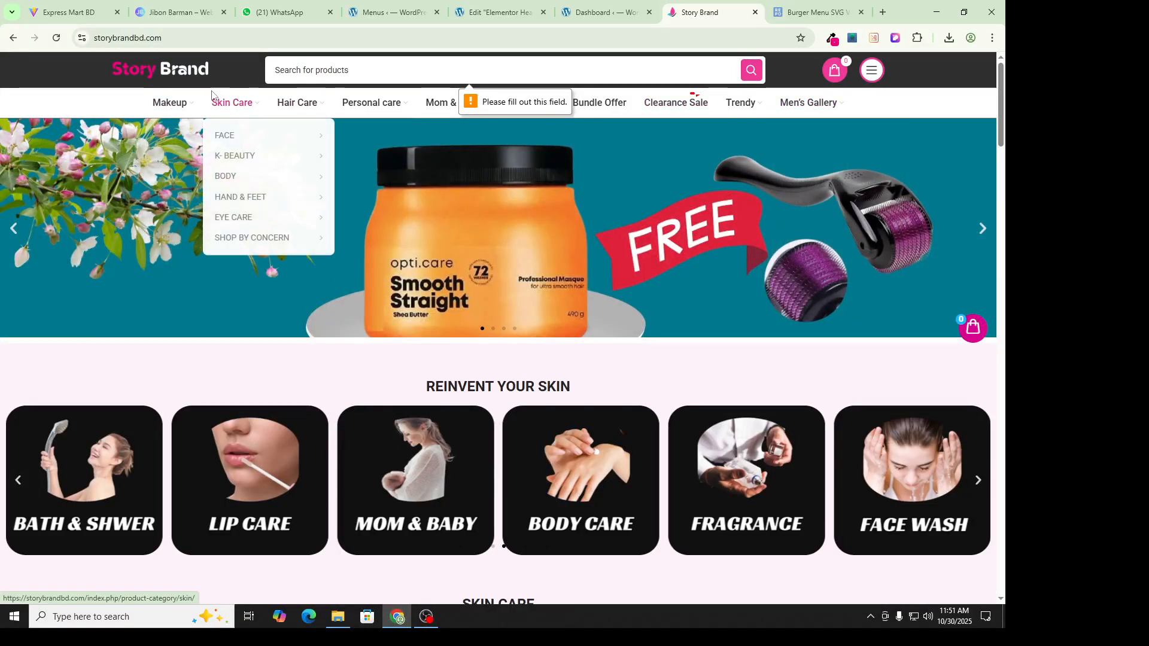
left_click(601, 6)
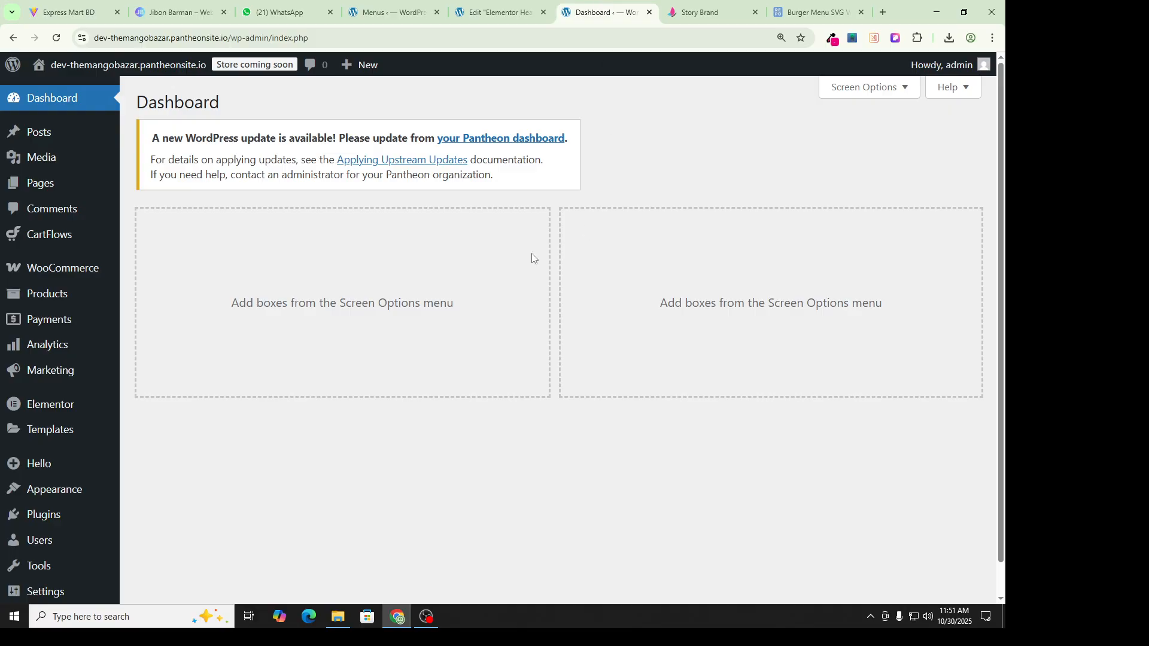
left_click(699, 12)
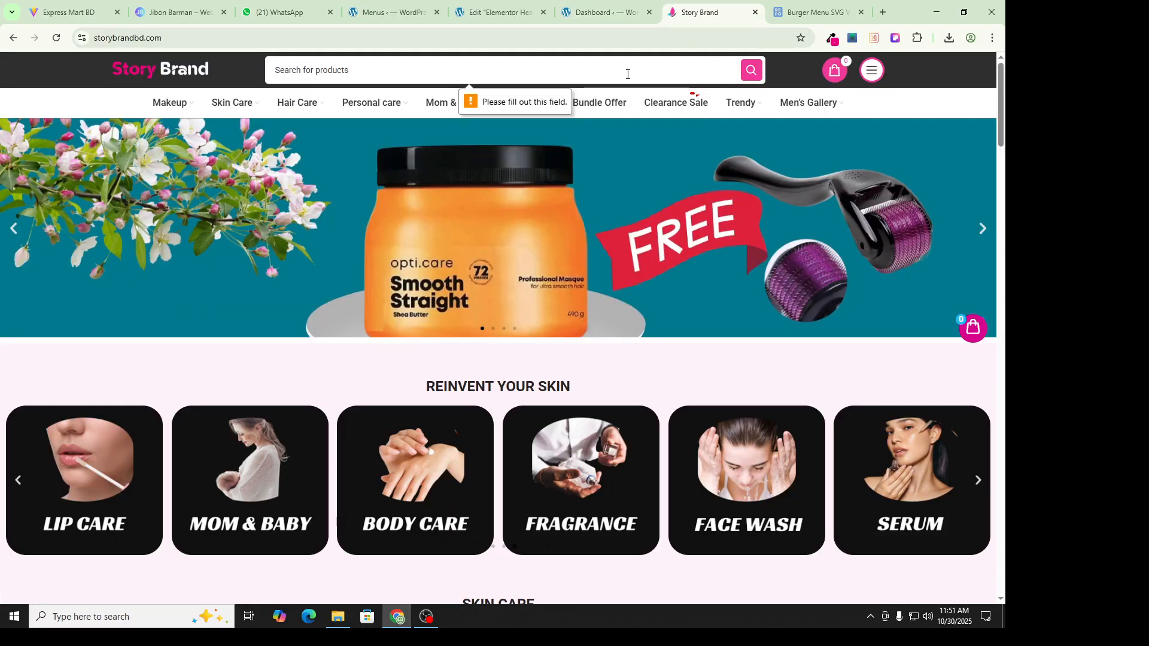
left_click(817, 12)
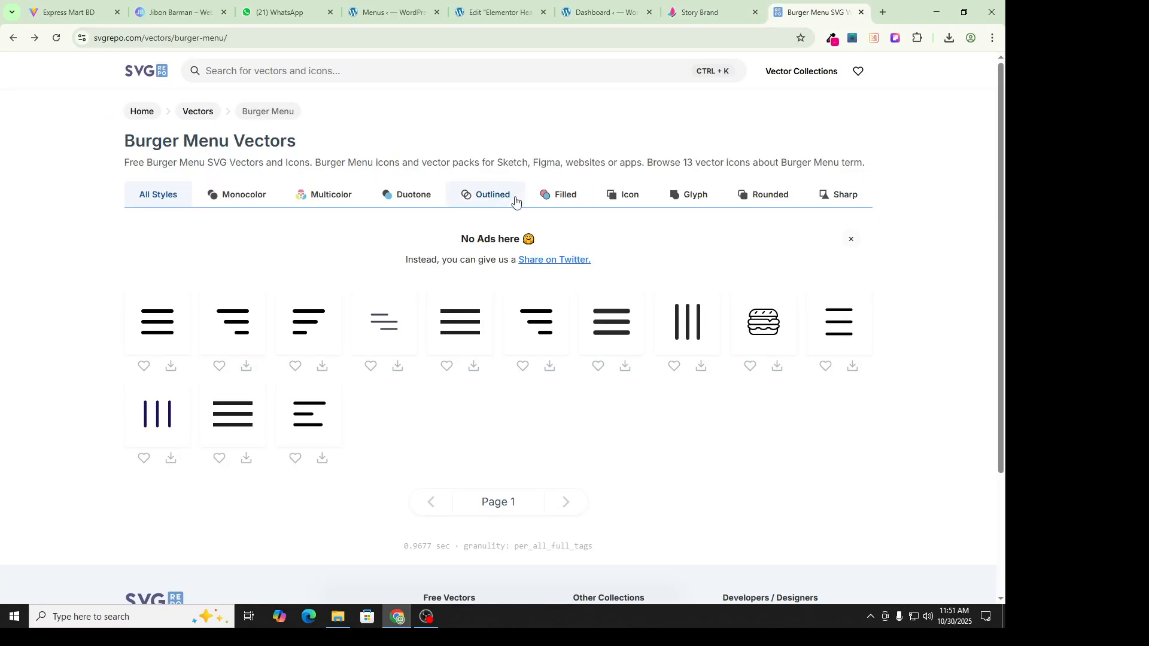
left_click(707, 10)
left_click(398, 10)
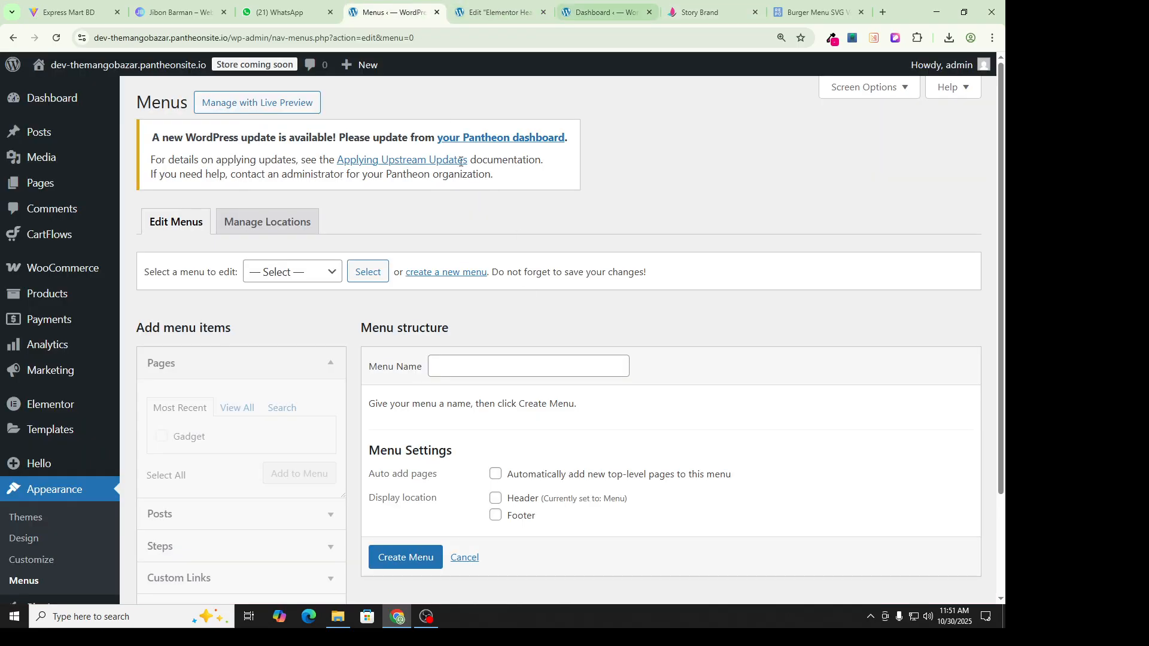
scroll(449, 249, "down", 2)
Step: Create an empty menu named 'Header Menu'
left_click(472, 239)
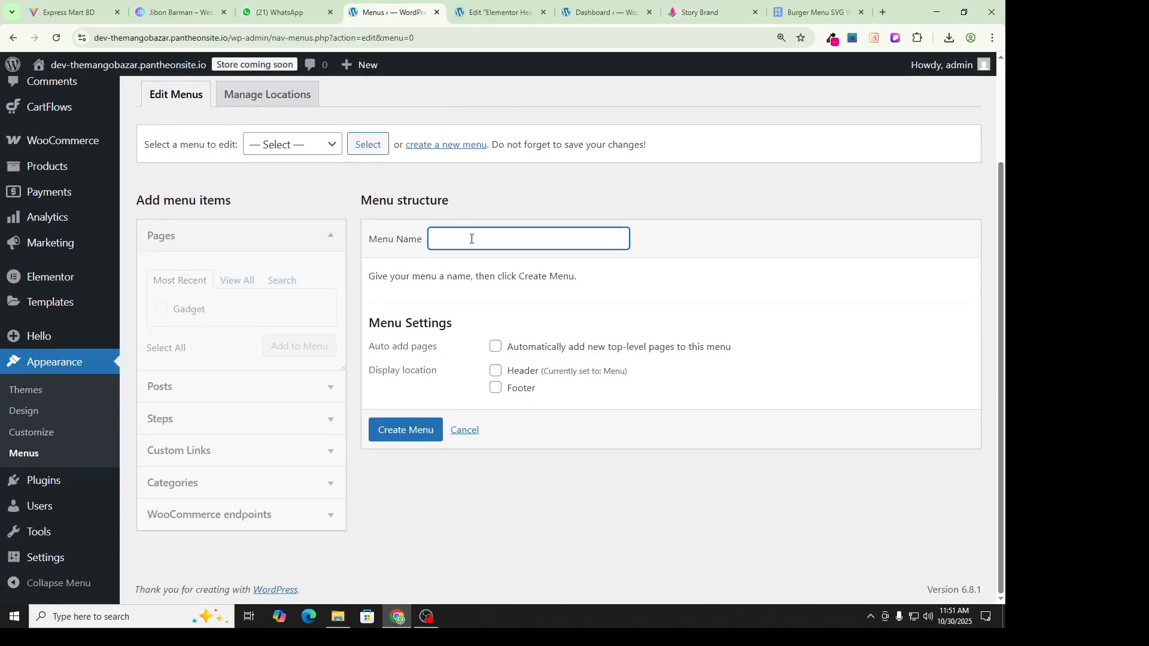
type("C")
left_click(405, 436)
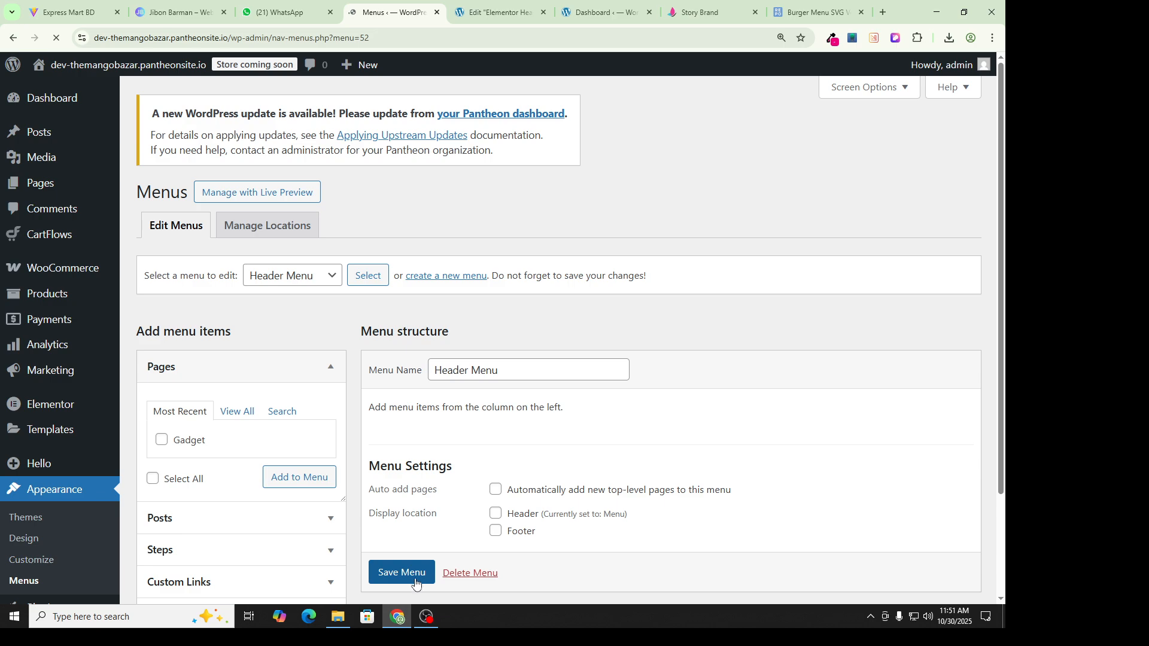
scroll(555, 222, "down", 2)
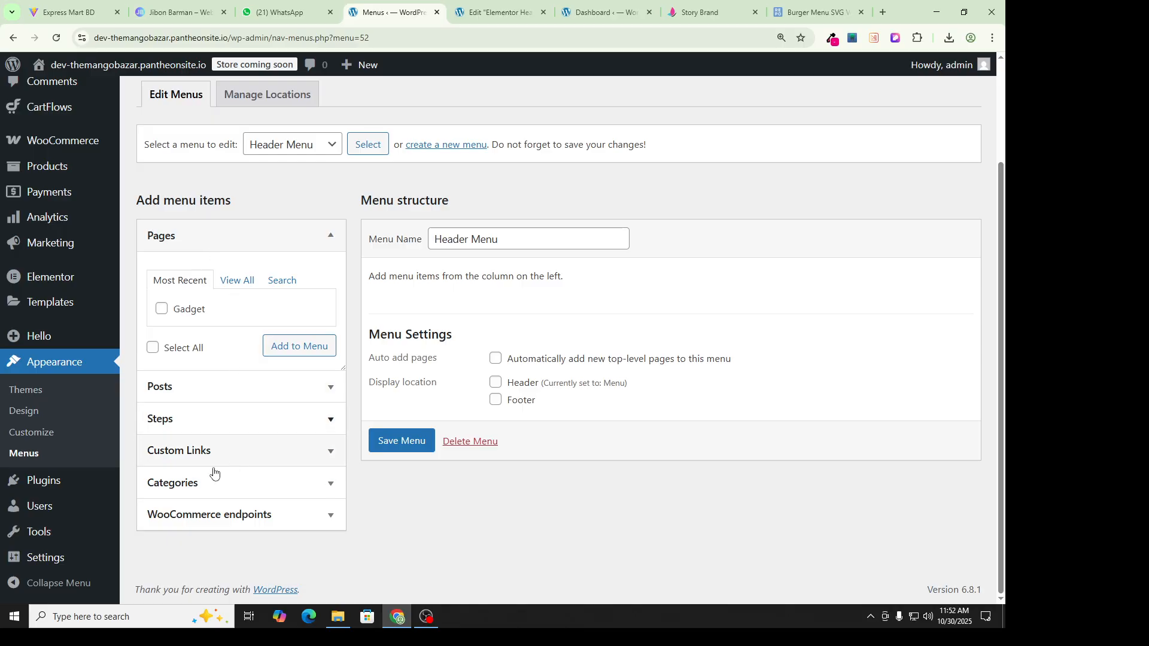
Step: Expand the menu's Categories box and view all categories, showing only Uncategorized
left_click(211, 486)
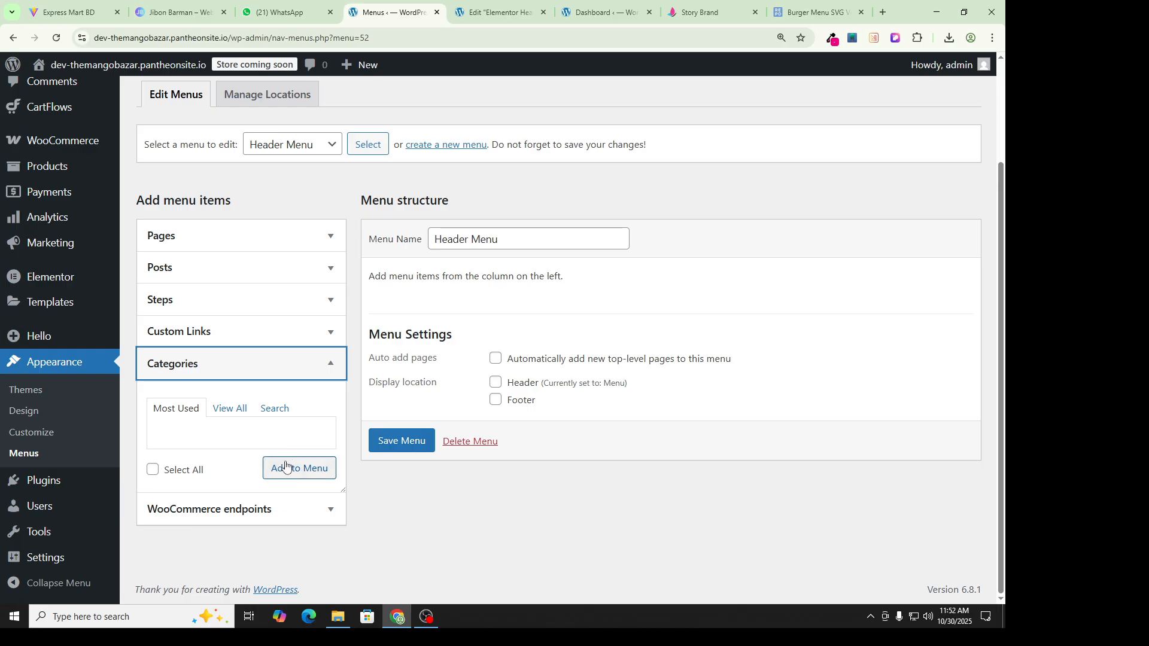
left_click(228, 408)
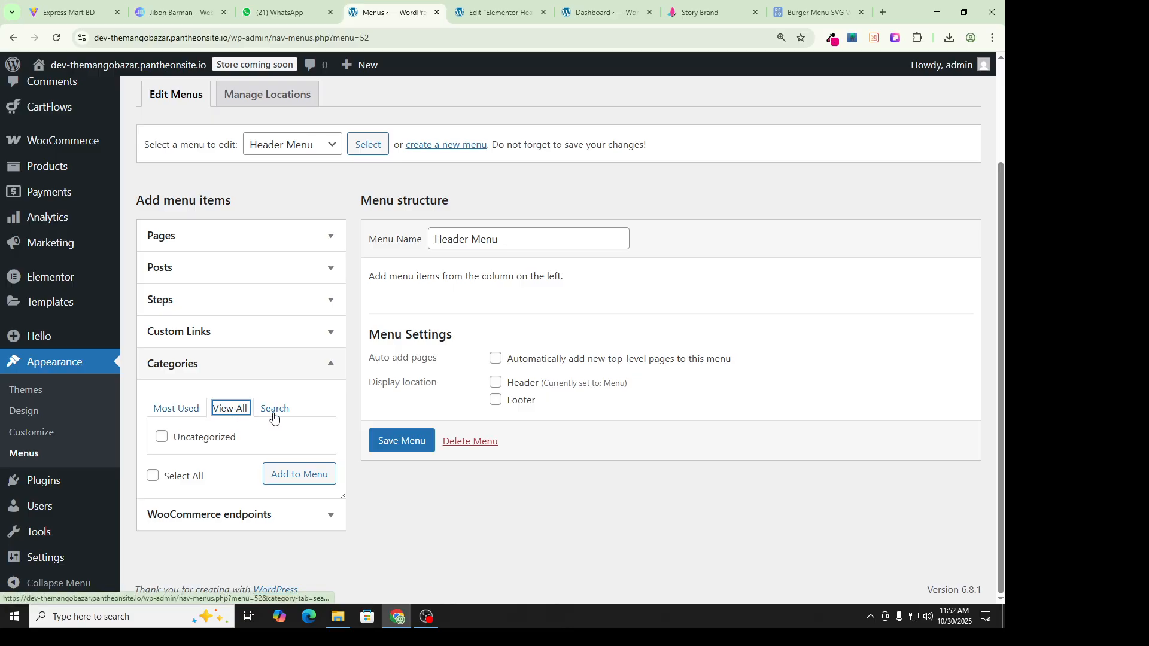
left_click(268, 416)
left_click(176, 409)
left_click(228, 409)
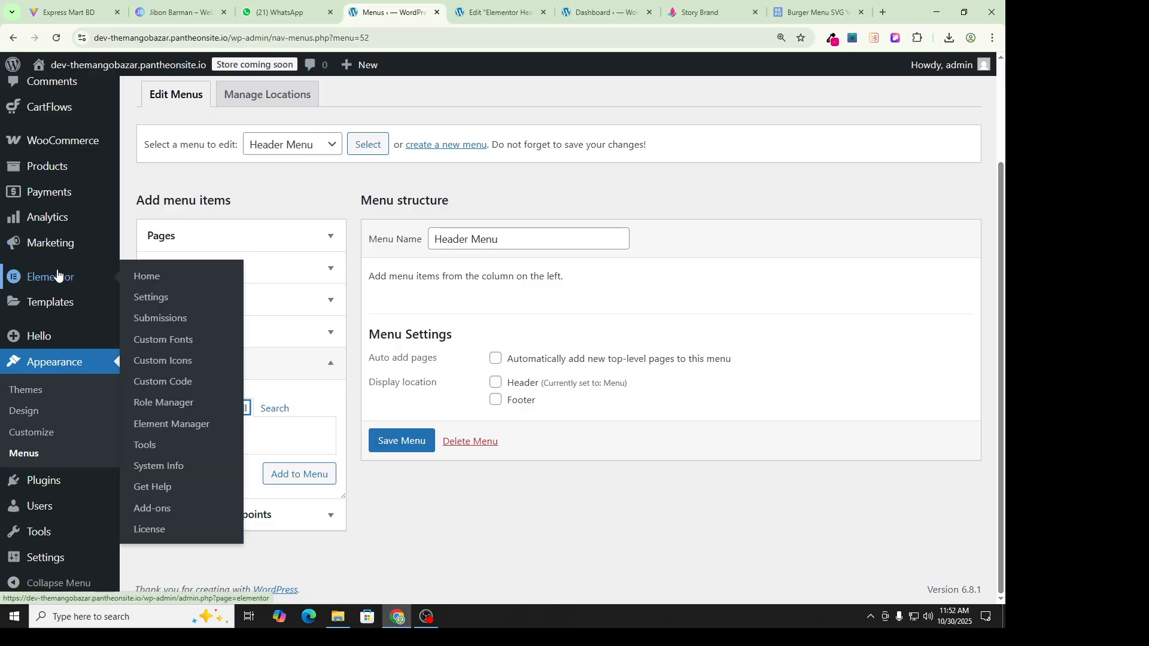
Step: Go to the Posts Categories page with its empty Add Category form
scroll(60, 269, "up", 2)
mouse_move(48, 293)
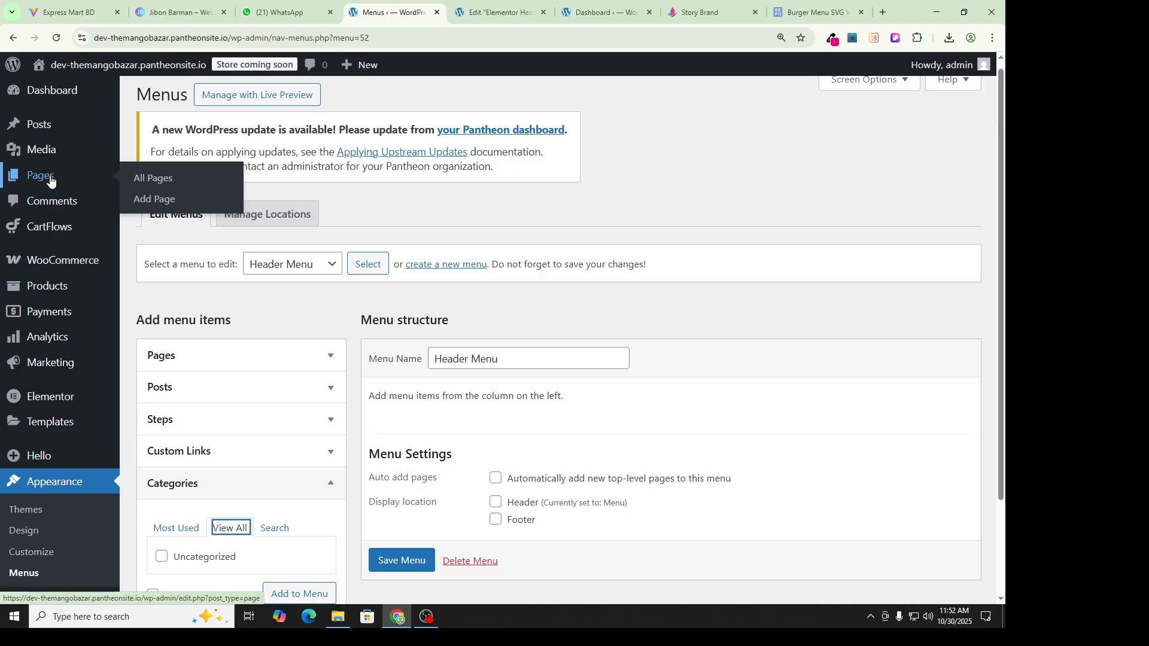
mouse_move(57, 129)
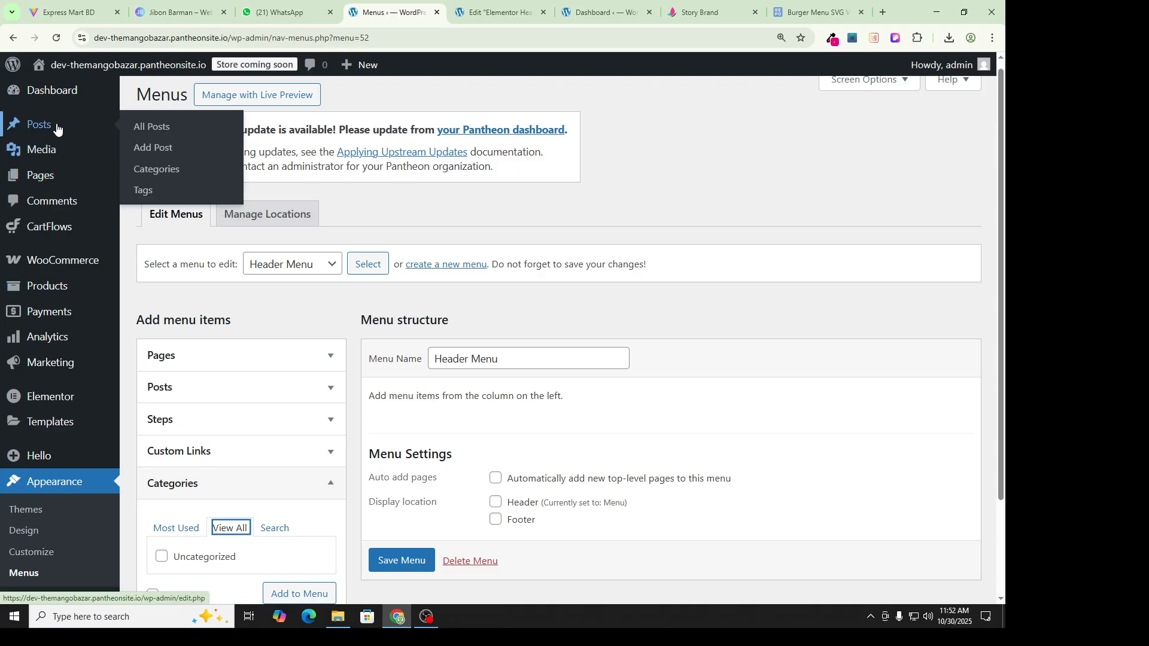
left_click(176, 173)
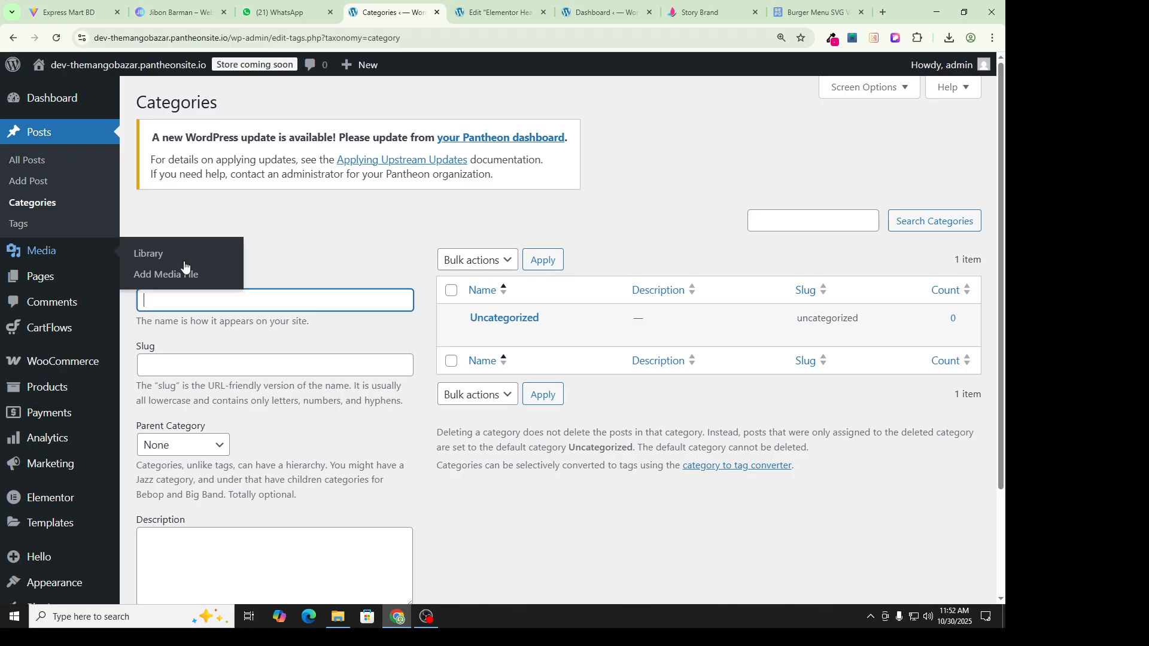
Step: Check Product Categories and All Posts, then return to post Categories showing only Uncategorized
mouse_move(527, 328)
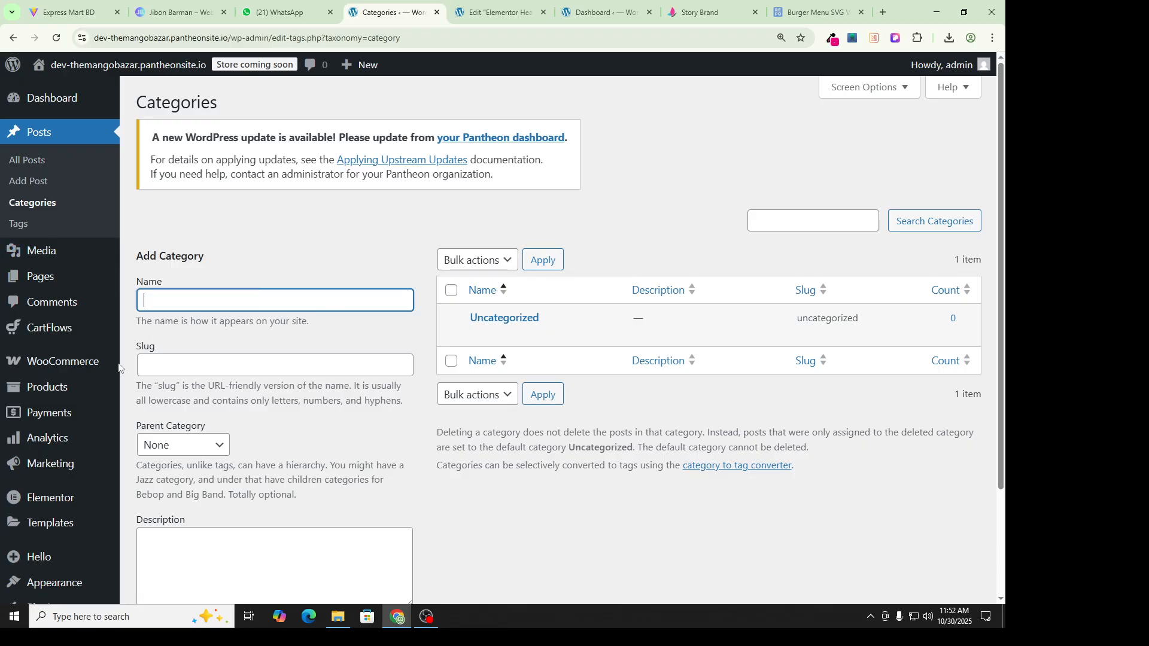
mouse_move(48, 387)
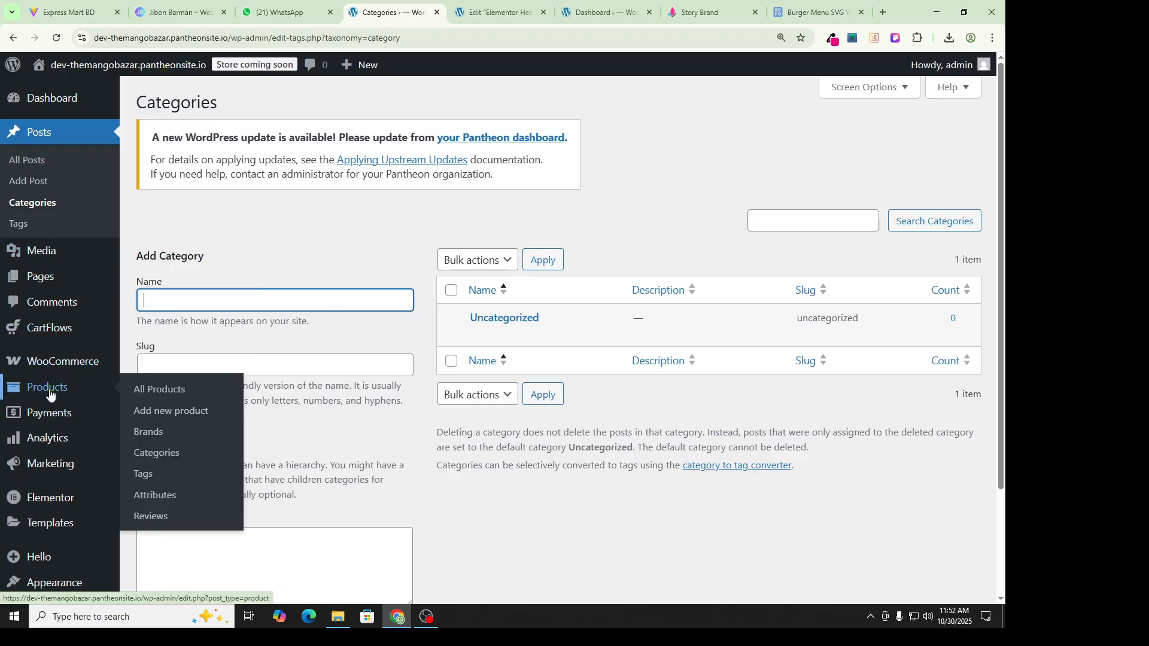
left_click(162, 455)
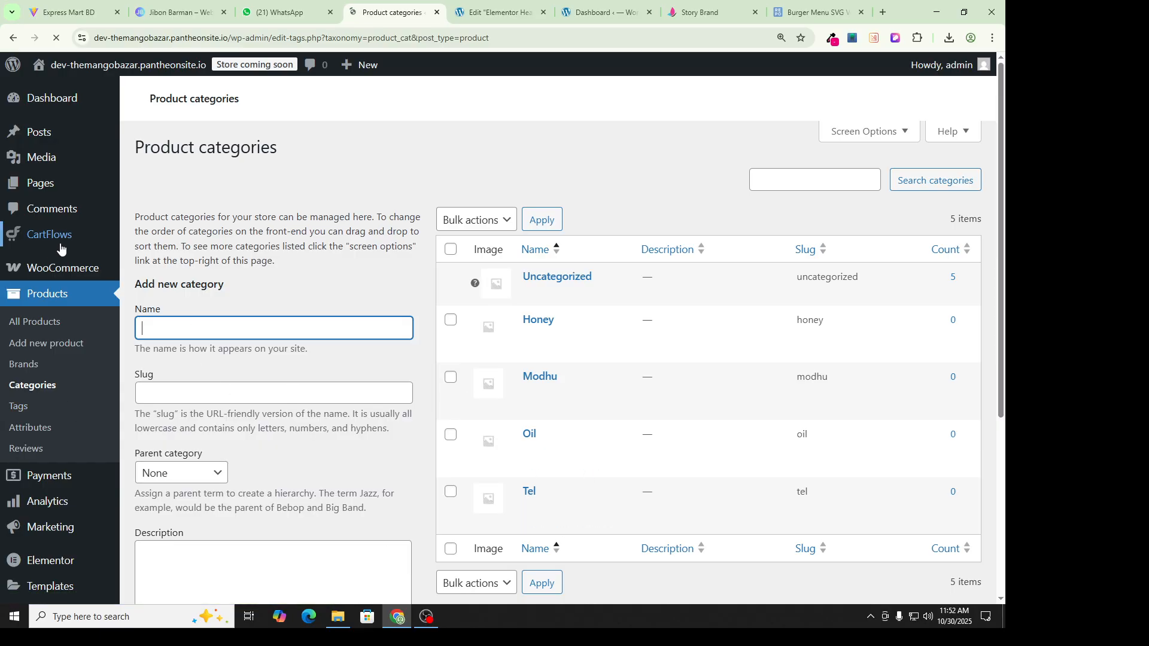
left_click(49, 135)
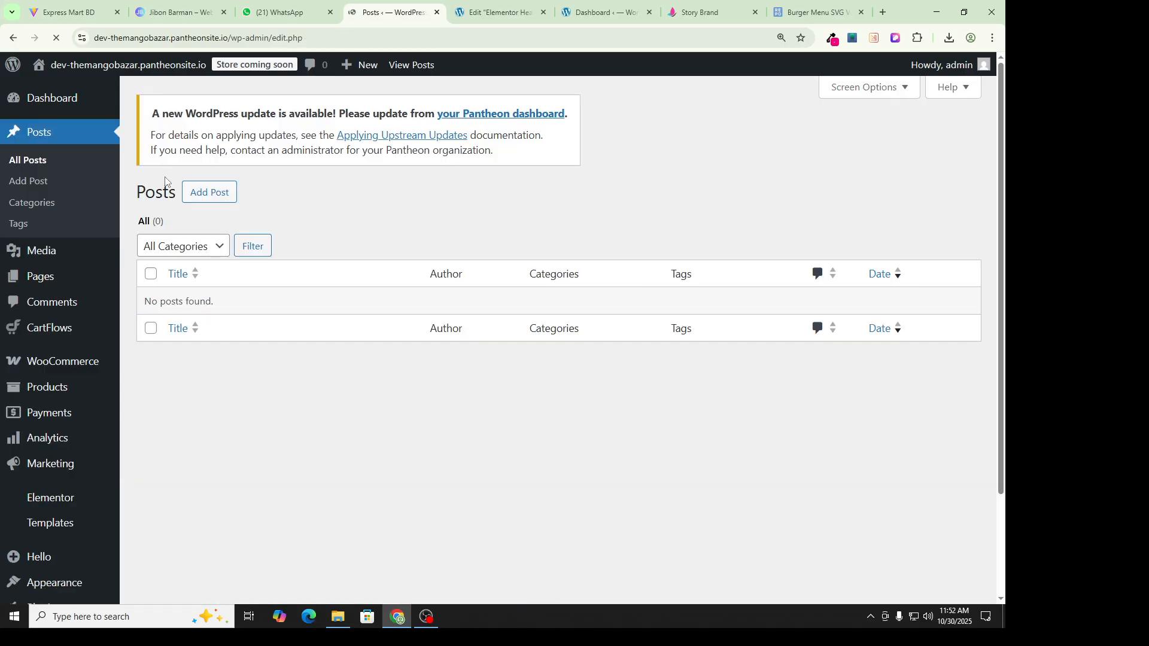
left_click(41, 204)
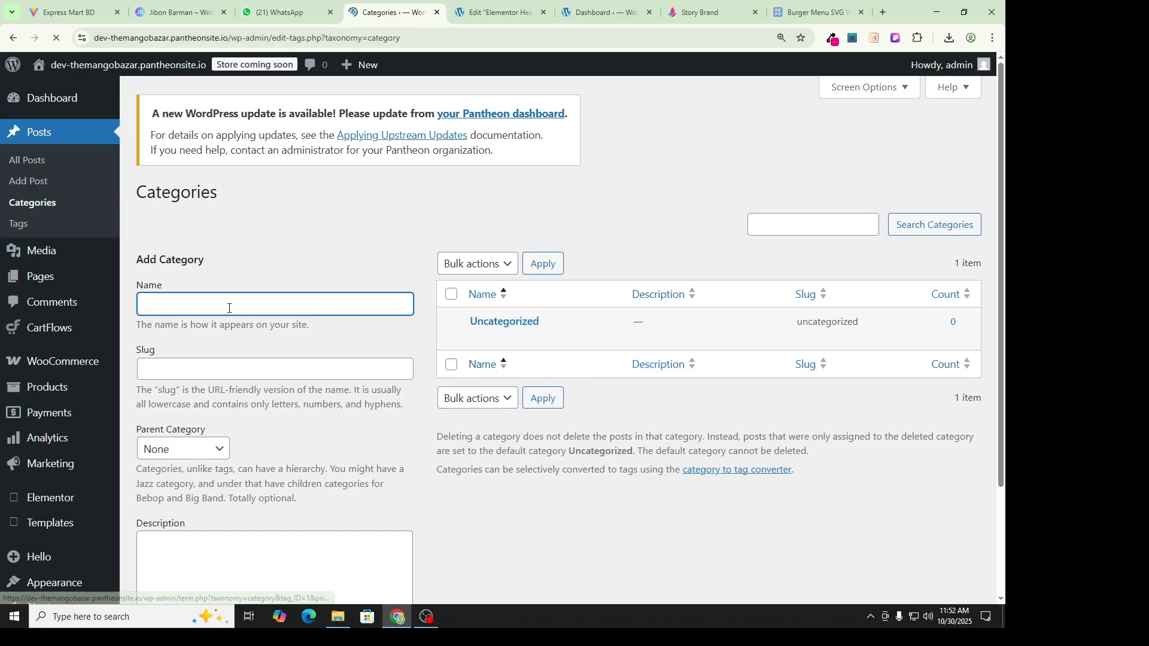
Step: Check the Story Brand site's category names and come back to the Add Category form
left_click(699, 7)
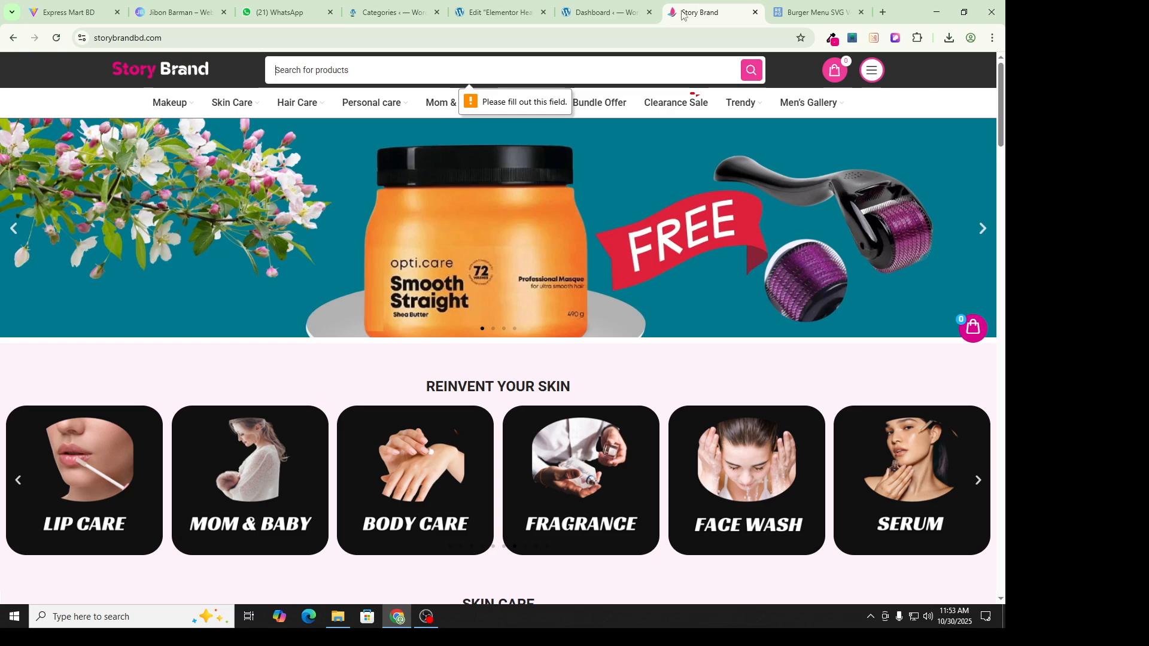
left_click(566, 8)
left_click(441, 7)
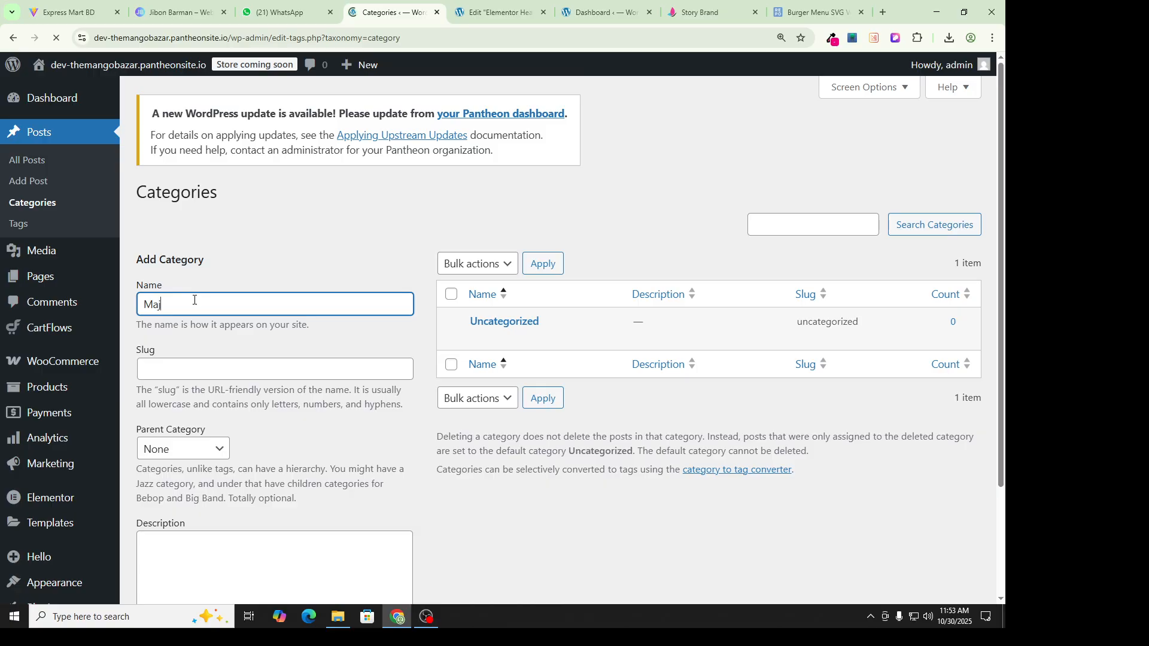
Step: Add a top-level post category 'Mackup', slug mackup, with Parent Category None
type("Make")
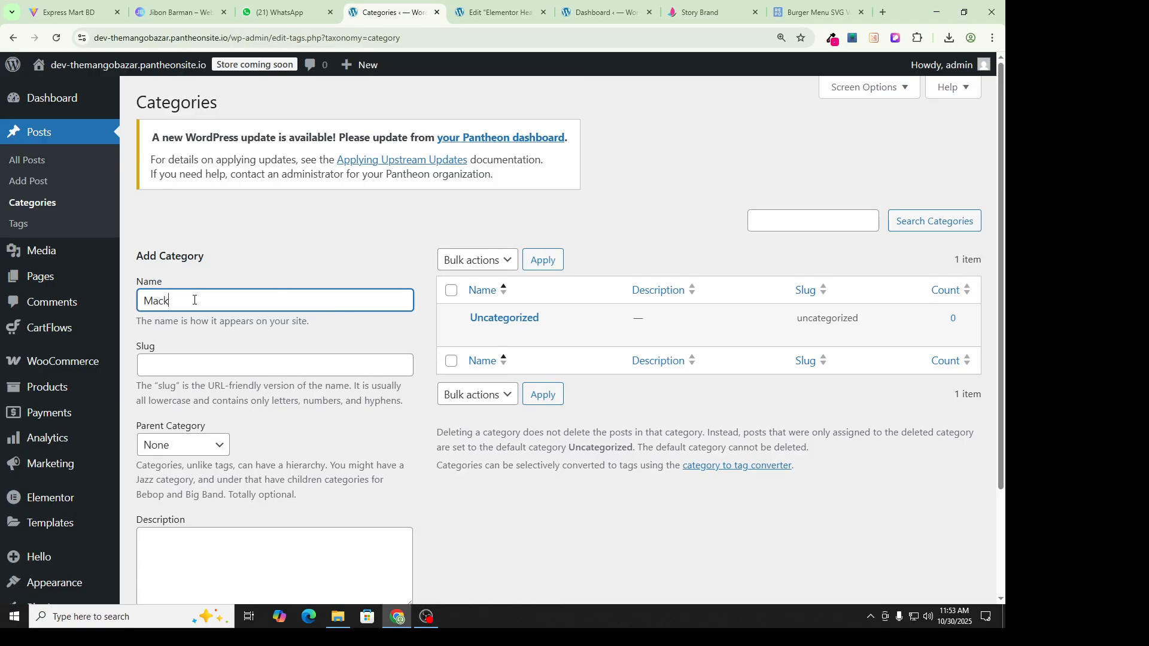
left_click(157, 366)
scroll(184, 341, "down", 2)
left_click(180, 334)
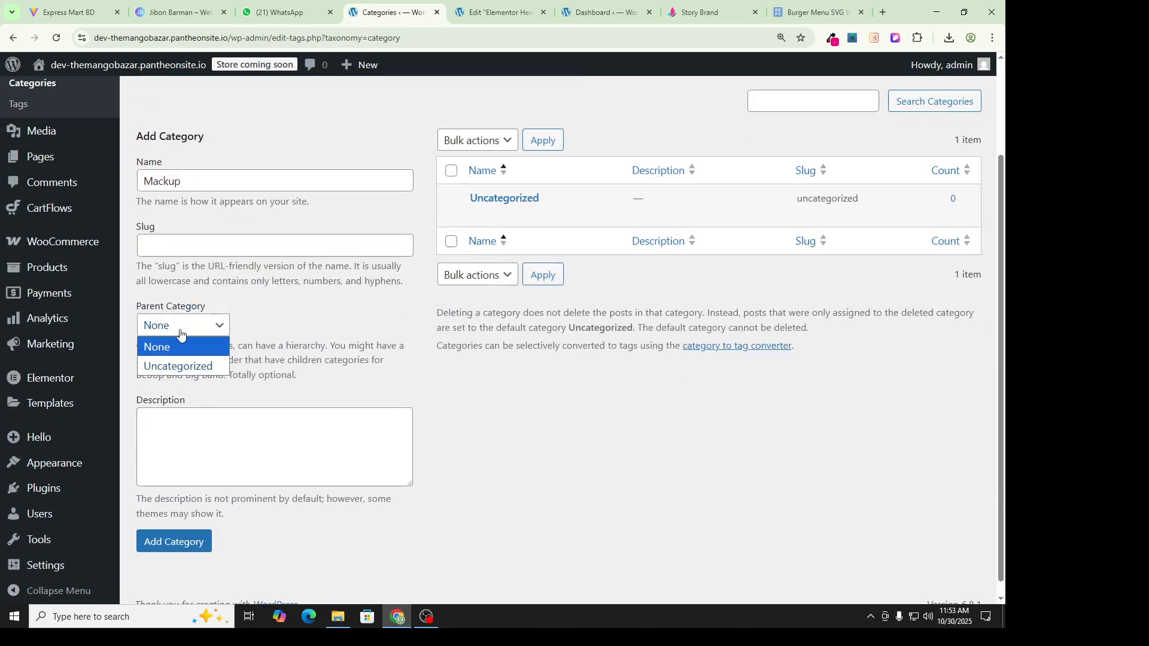
left_click(168, 298)
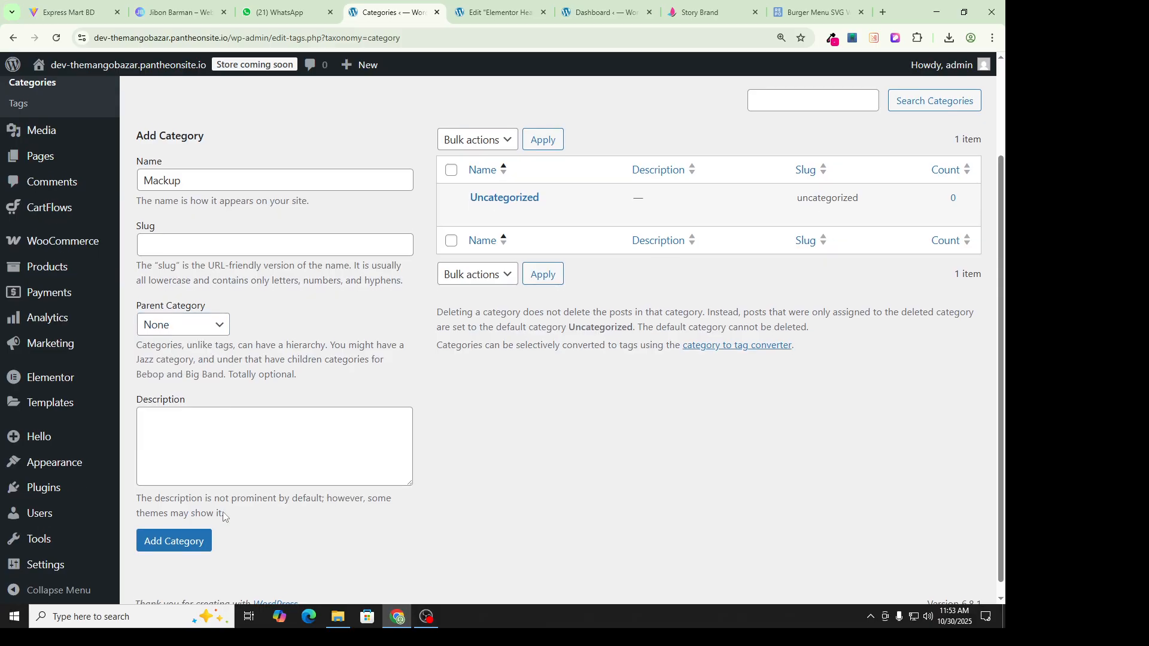
scroll(237, 522, "down", 1)
left_click(173, 539)
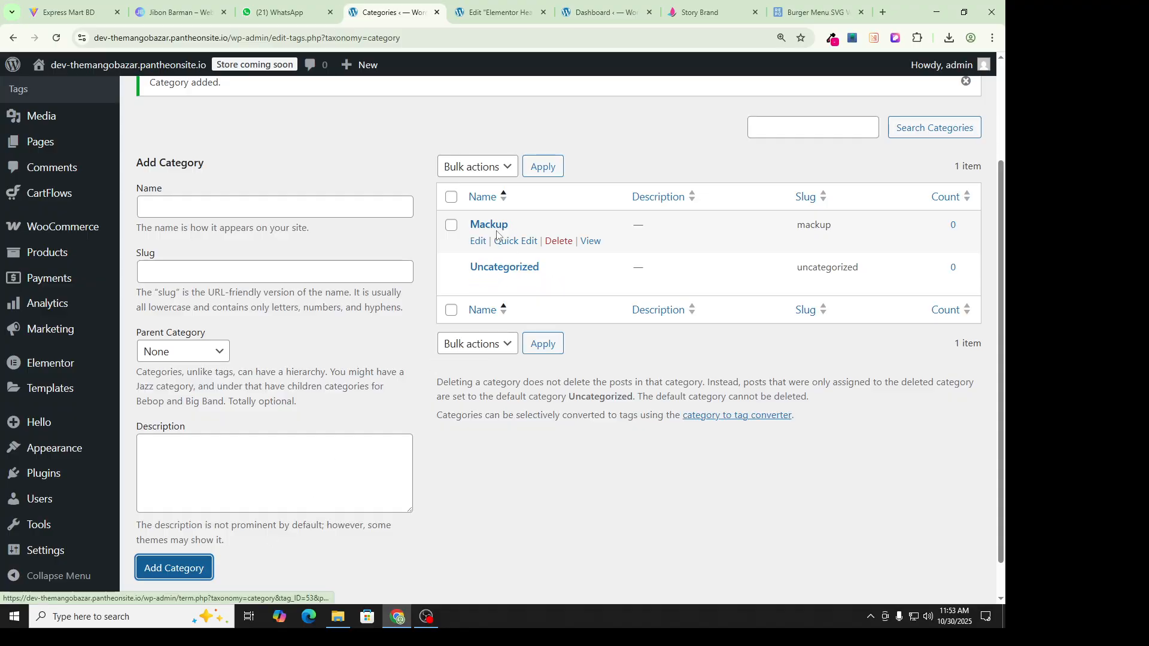
Step: In the Header Menu editor, view all categories available to add, including Mackup
mouse_move(25, 449)
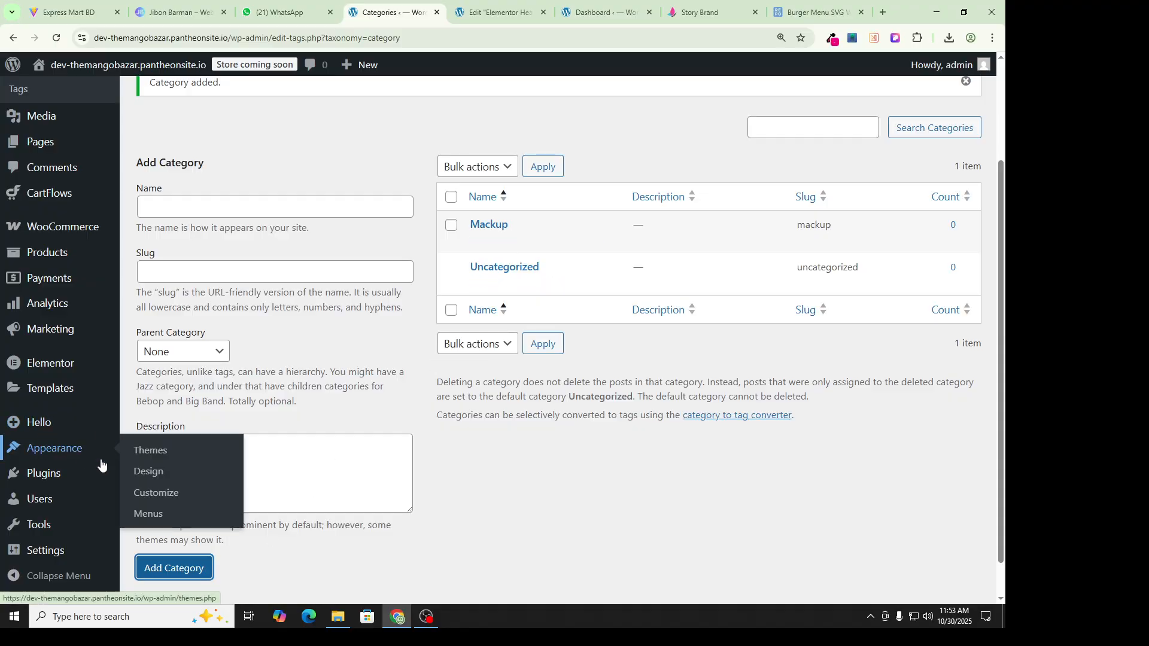
left_click(148, 514)
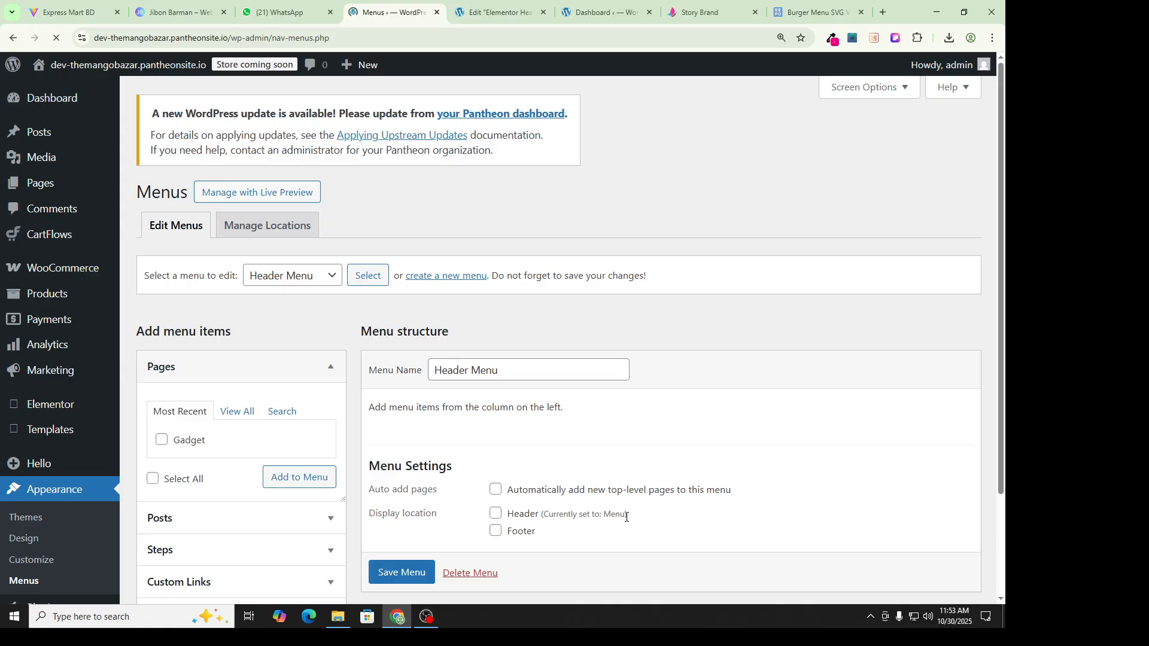
scroll(626, 516, "down", 2)
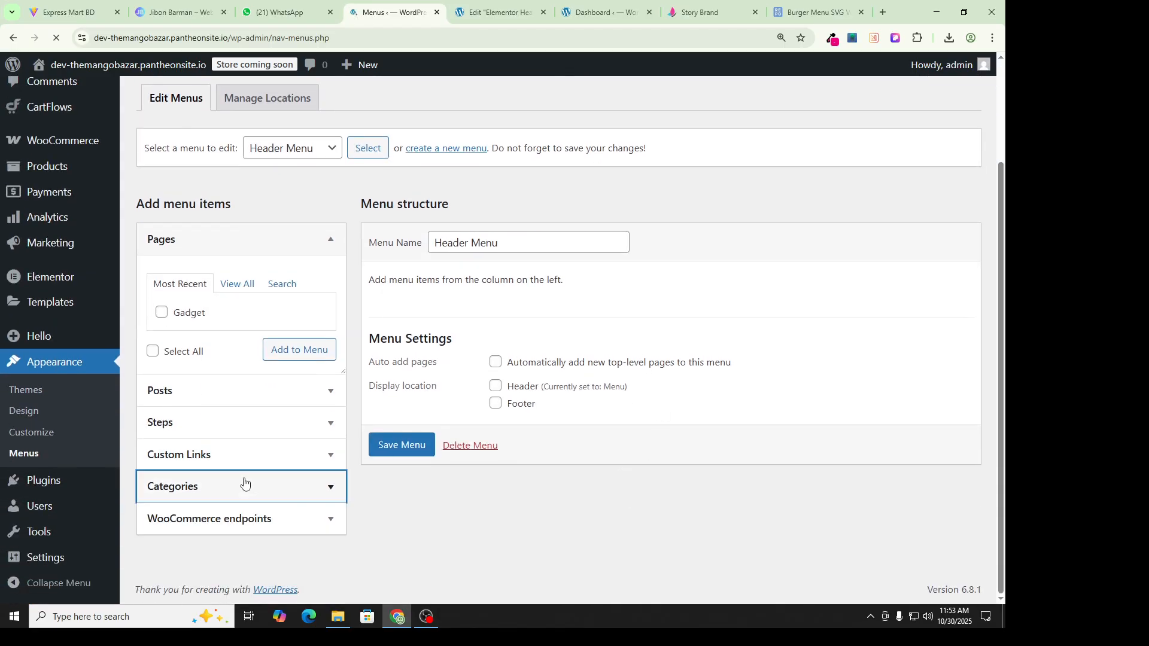
left_click(206, 486)
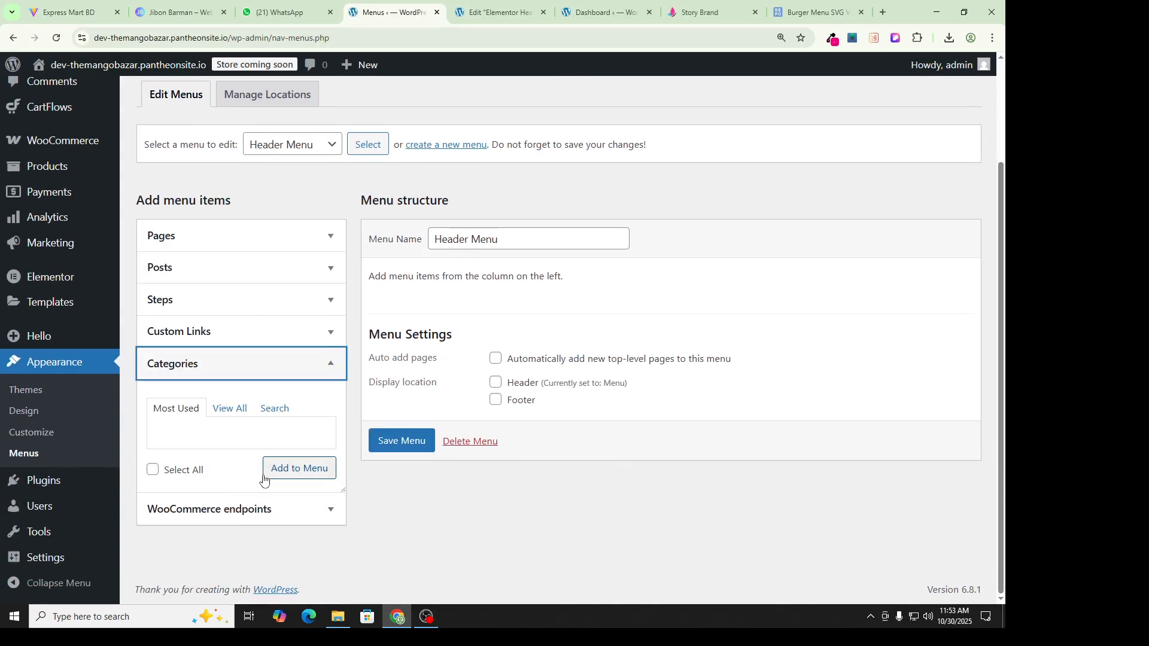
left_click(222, 412)
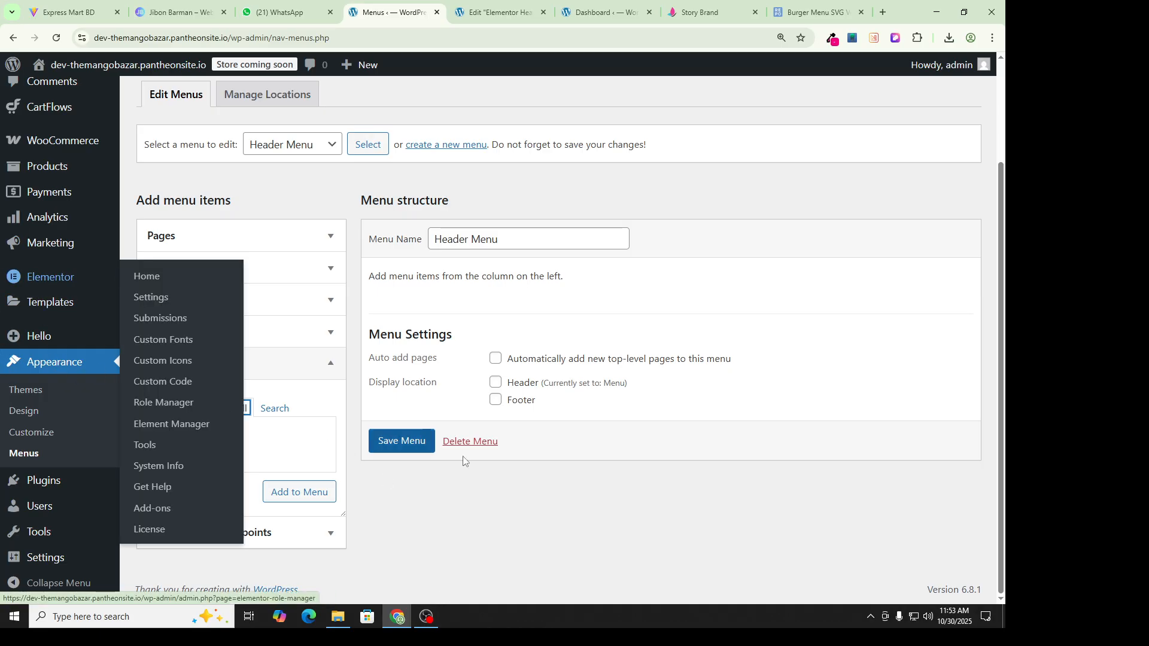
left_click(530, 565)
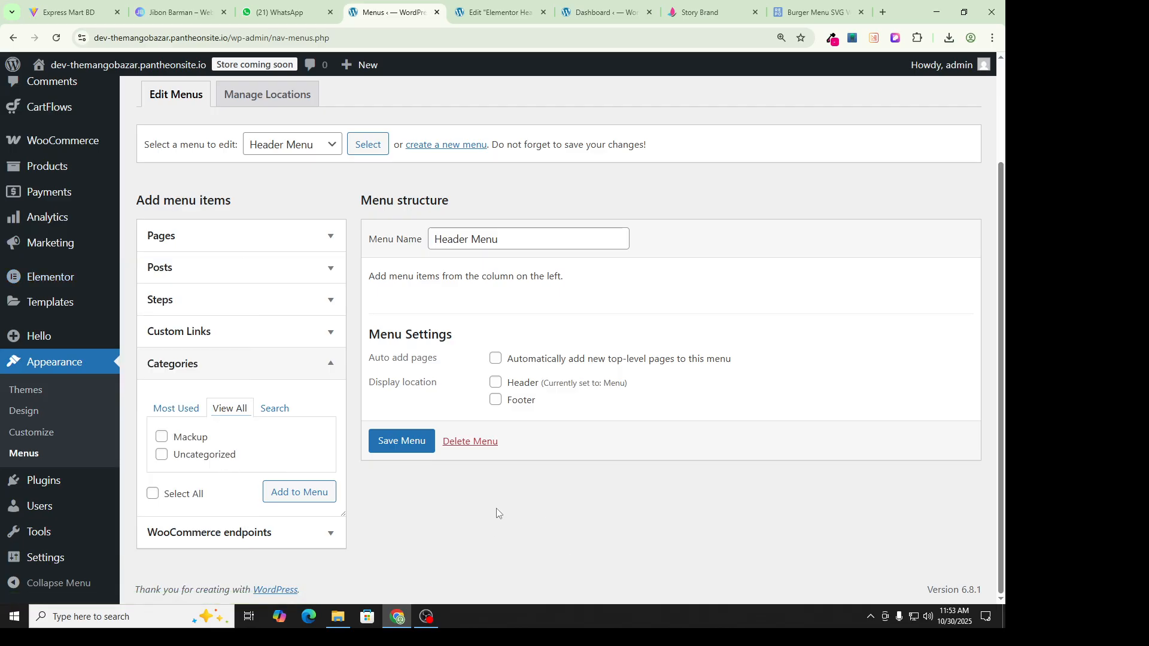
Step: Expand the Custom Links section, then go back to the post Categories page
left_click(273, 340)
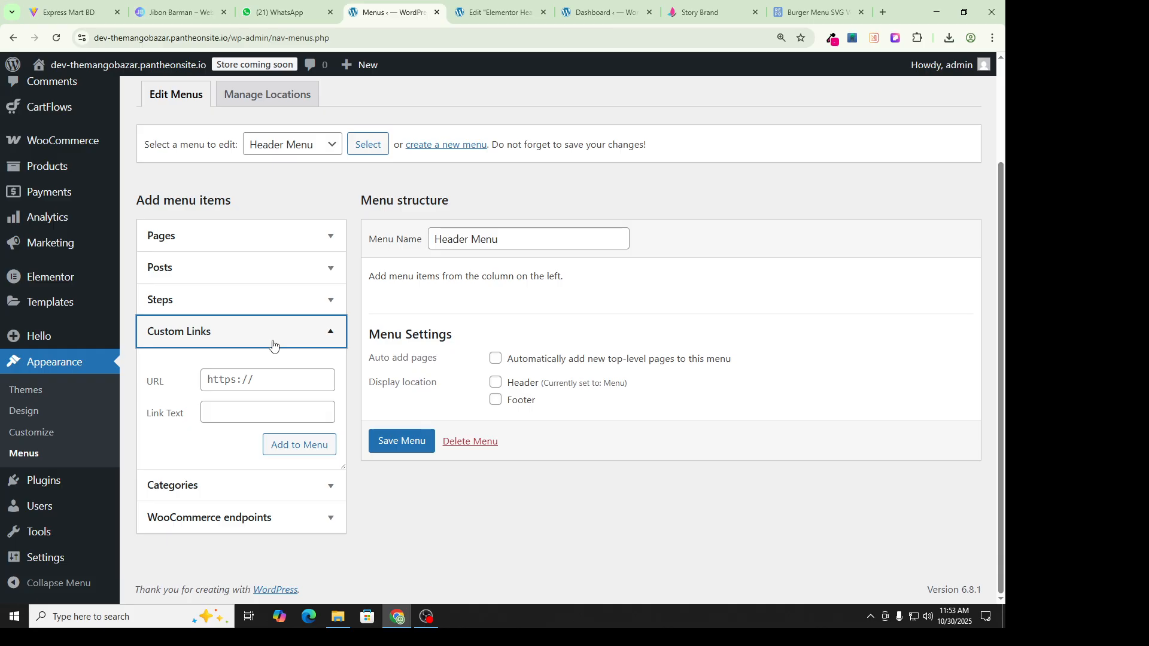
left_click(274, 345)
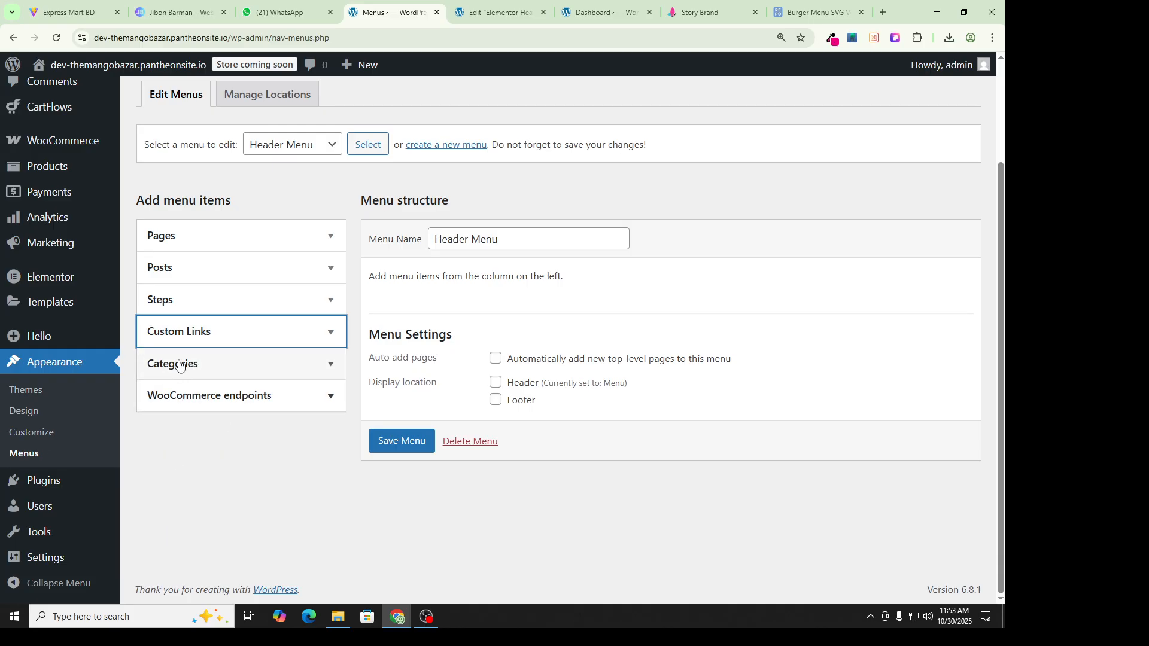
left_click(185, 340)
mouse_move(70, 248)
mouse_move(60, 154)
scroll(57, 83, "up", 3)
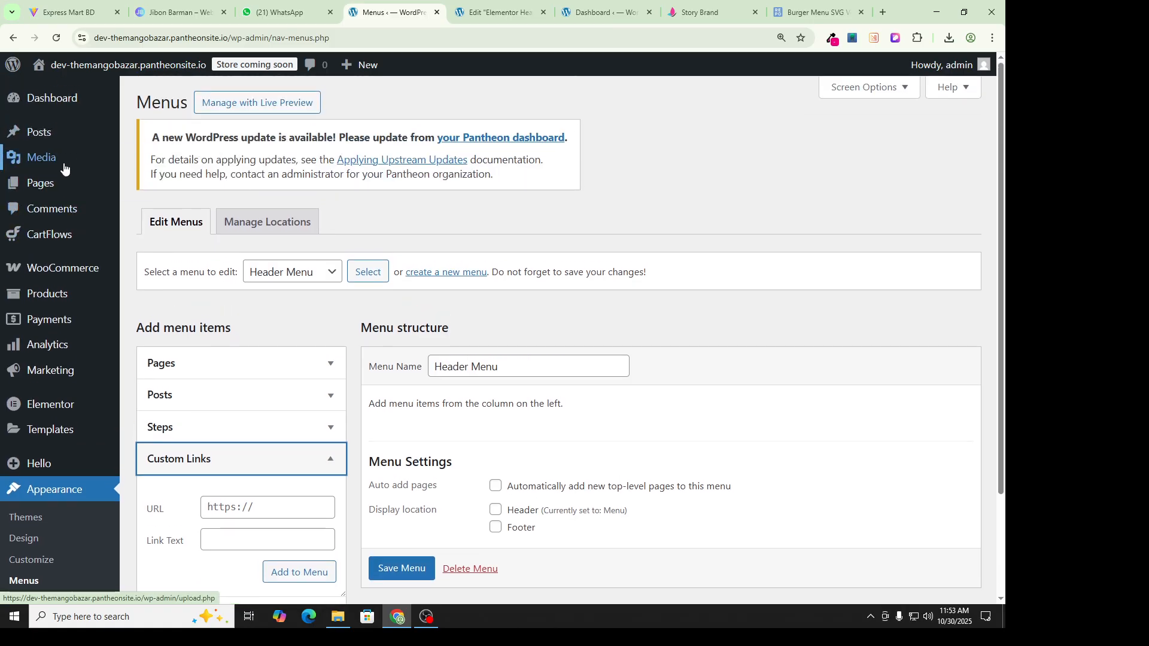
left_click(163, 180)
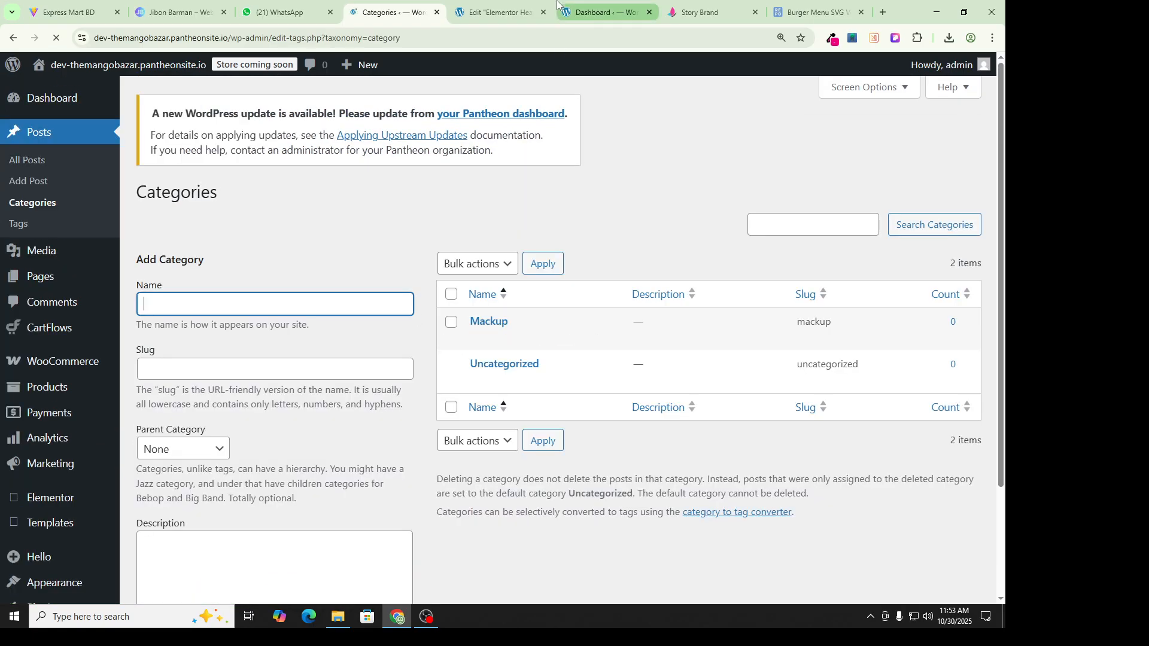
Step: Add a 'Skin Care' category, copying the name from the Story Brand menu
left_click(703, 12)
mouse_move(231, 112)
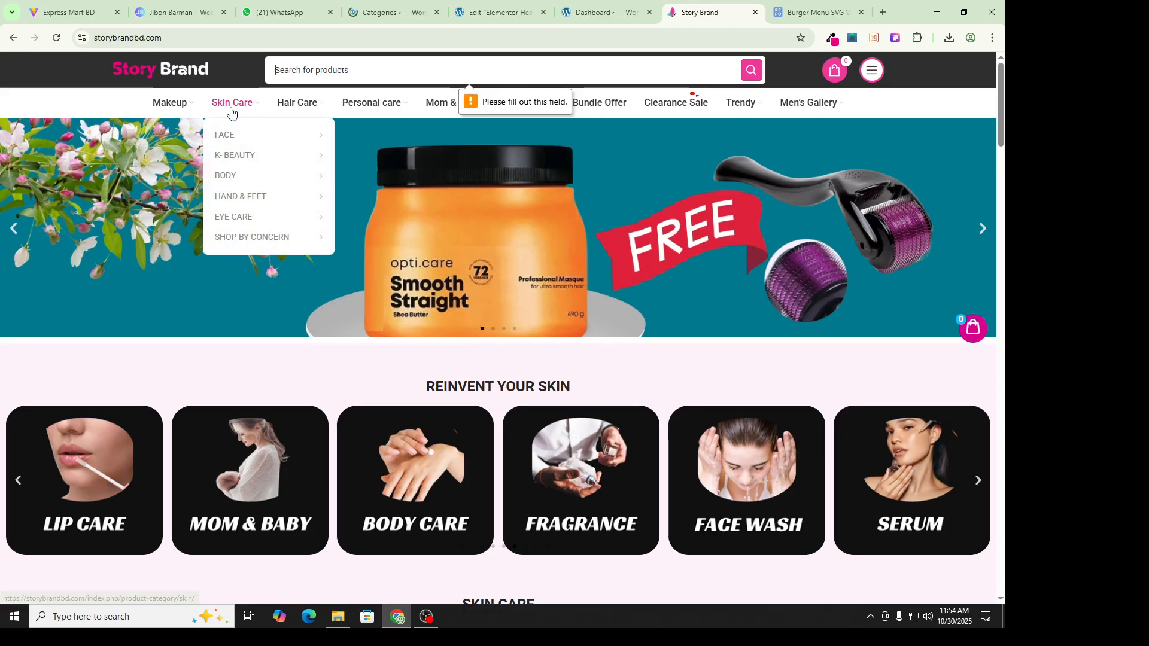
left_click(495, 7)
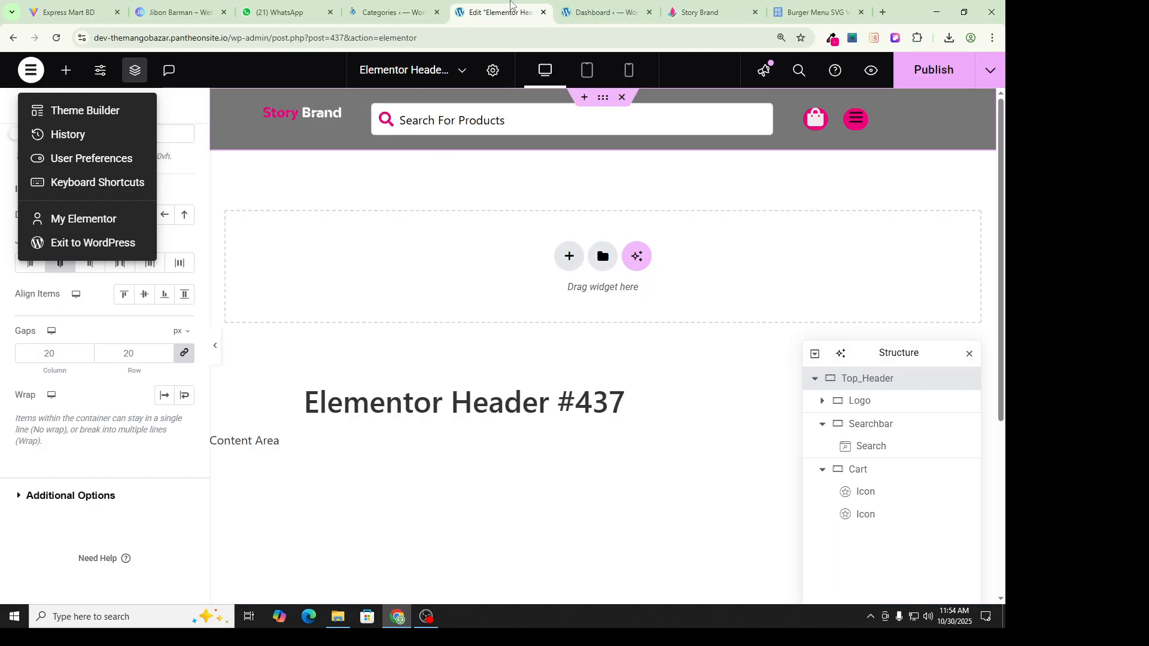
left_click(392, 12)
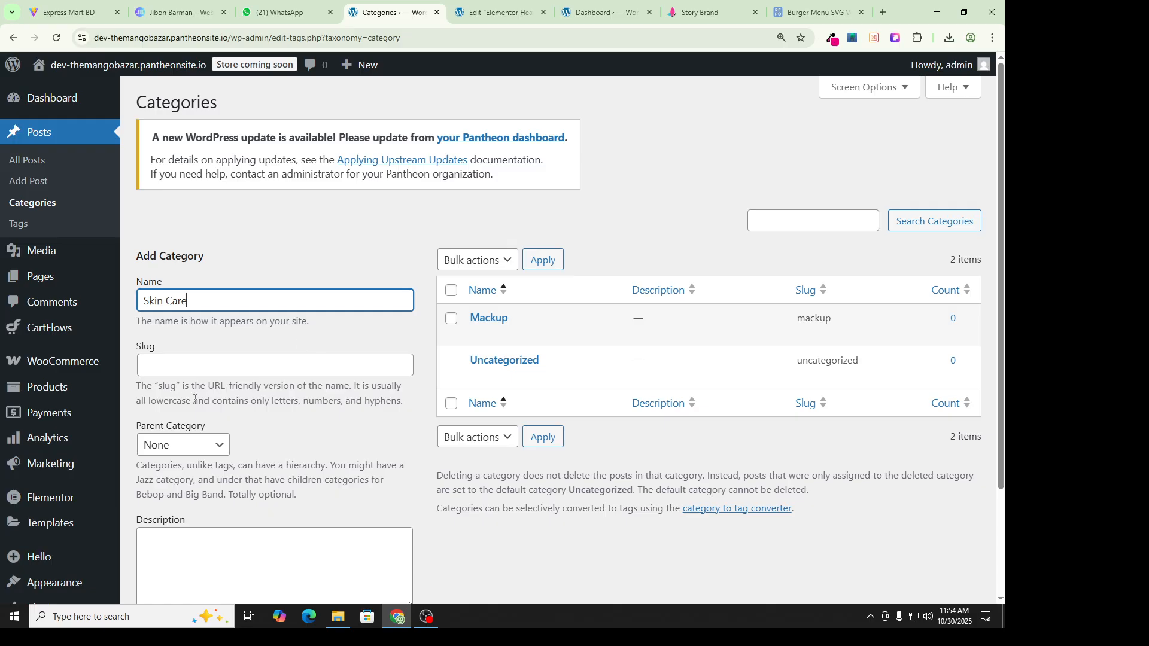
scroll(203, 398, "down", 3)
left_click(183, 526)
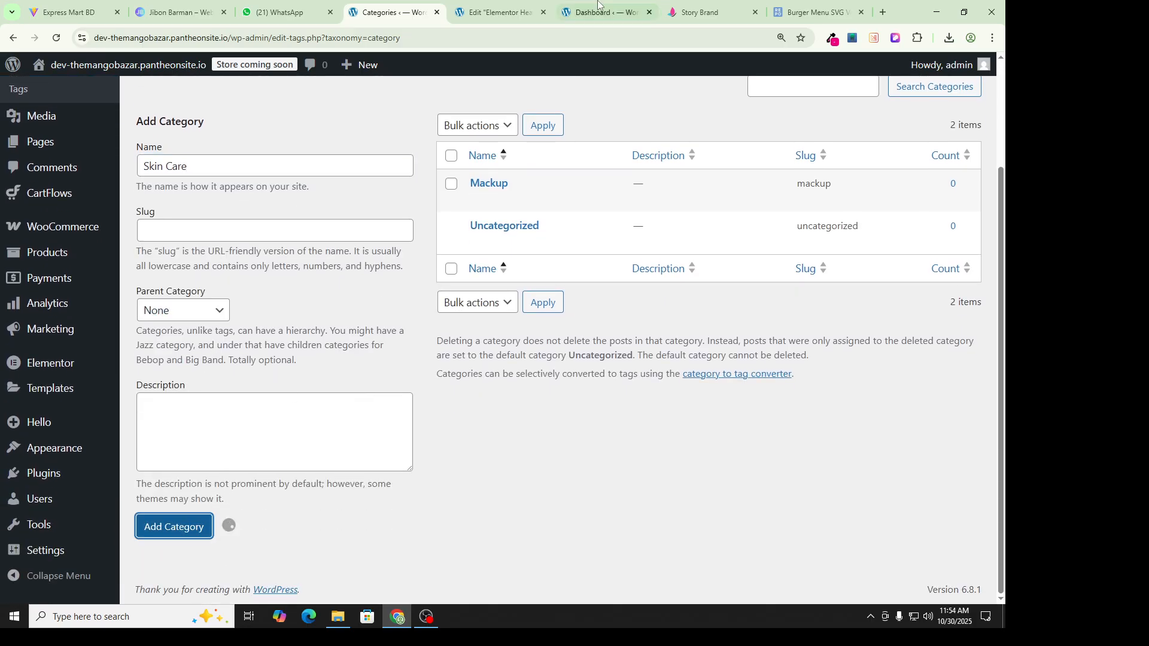
Step: Add 'Hair Care' and 'Personal Care' categories matching the Story Brand menu
left_click(700, 12)
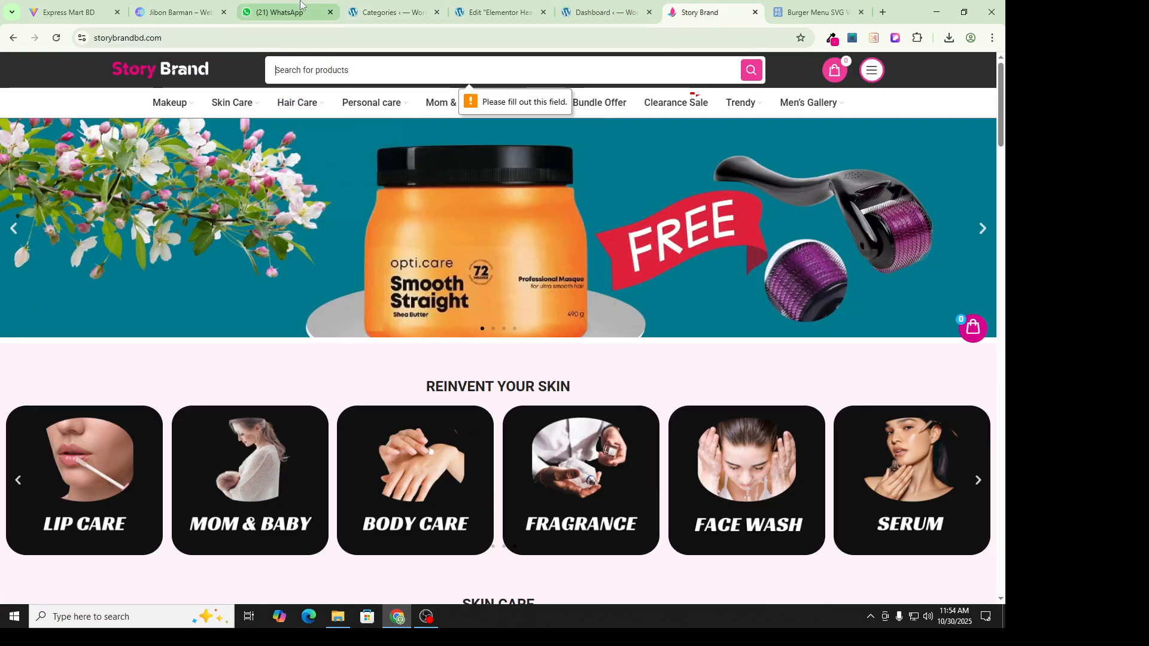
left_click(279, 12)
left_click(388, 12)
left_click(204, 209)
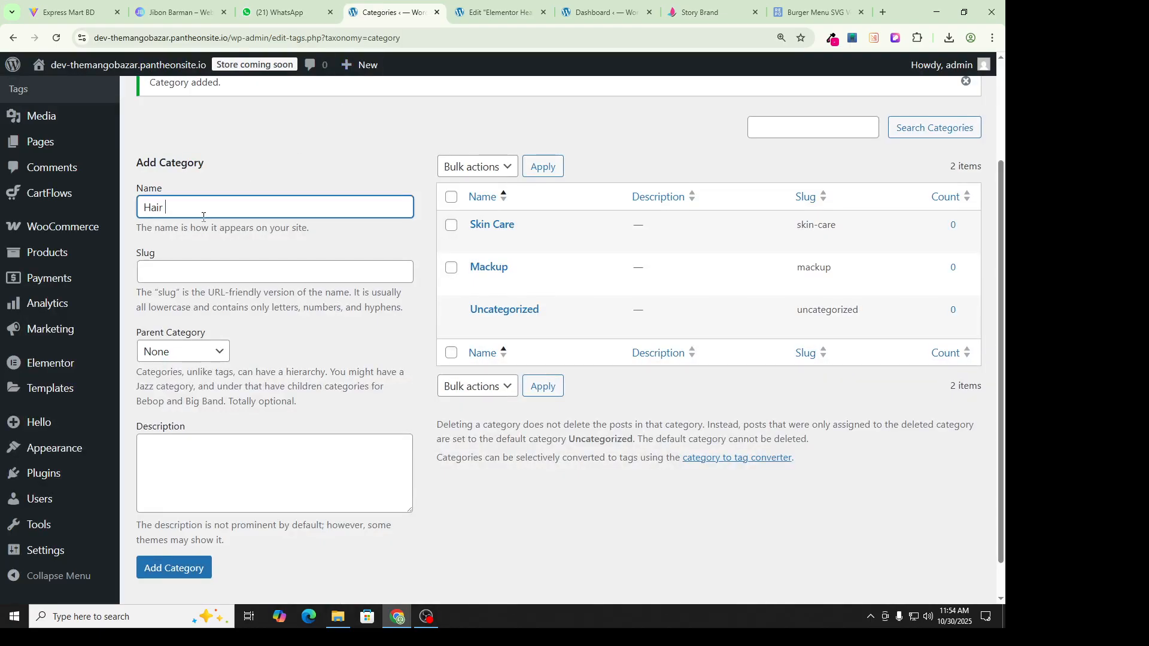
left_click(174, 567)
left_click(192, 208)
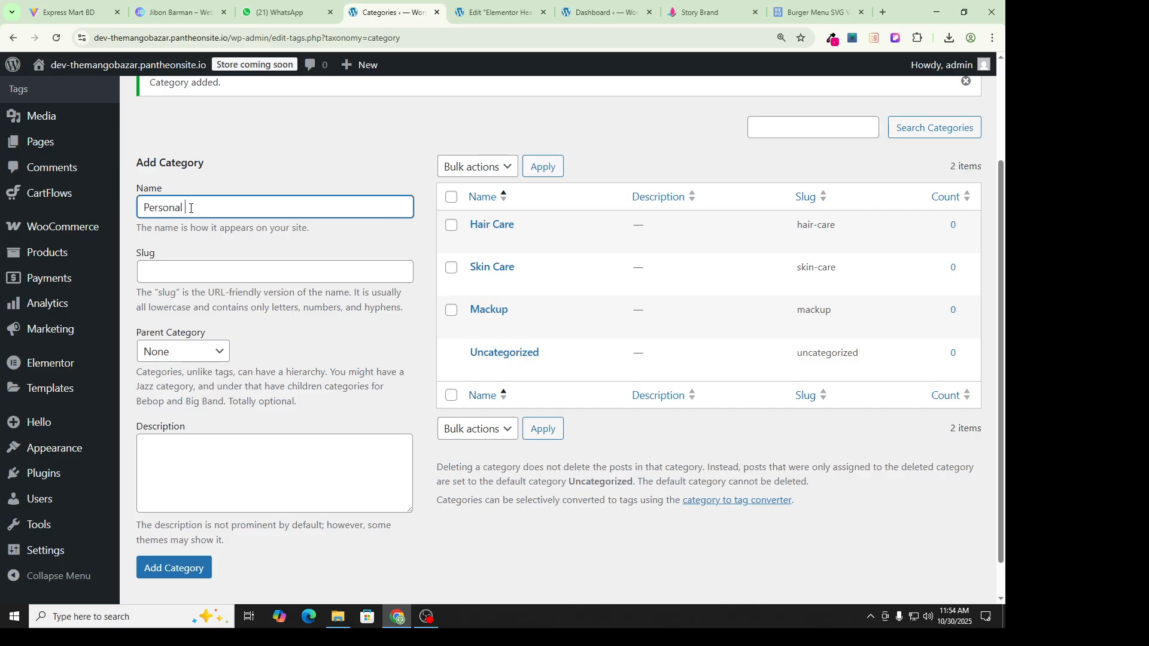
left_click(194, 568)
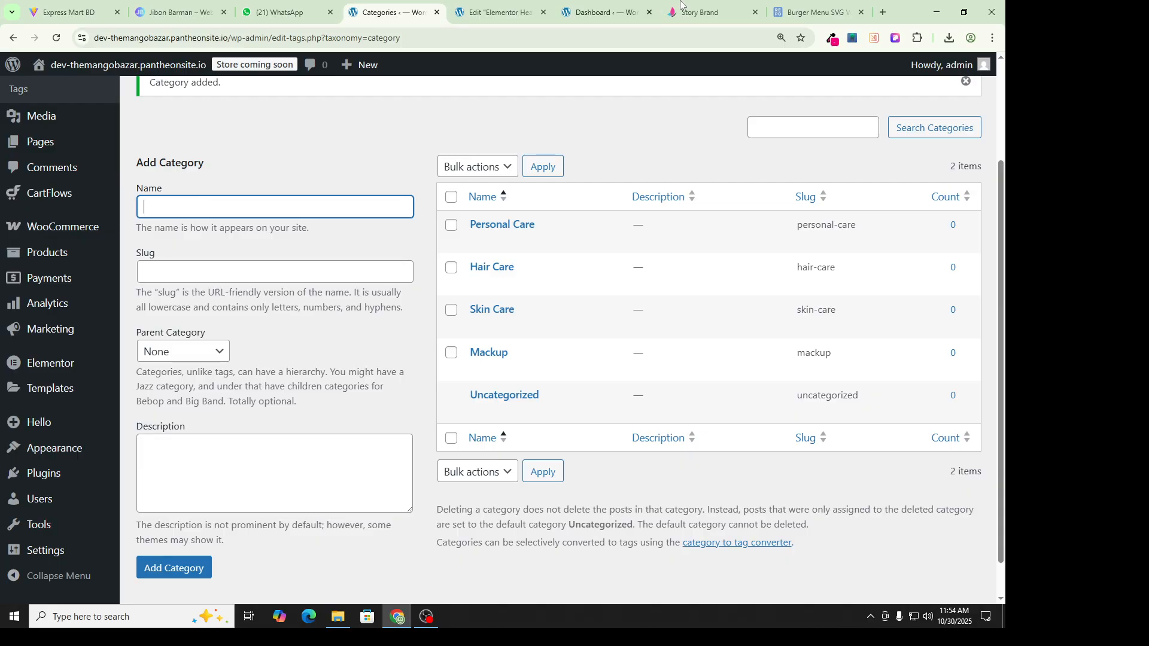
left_click(701, 12)
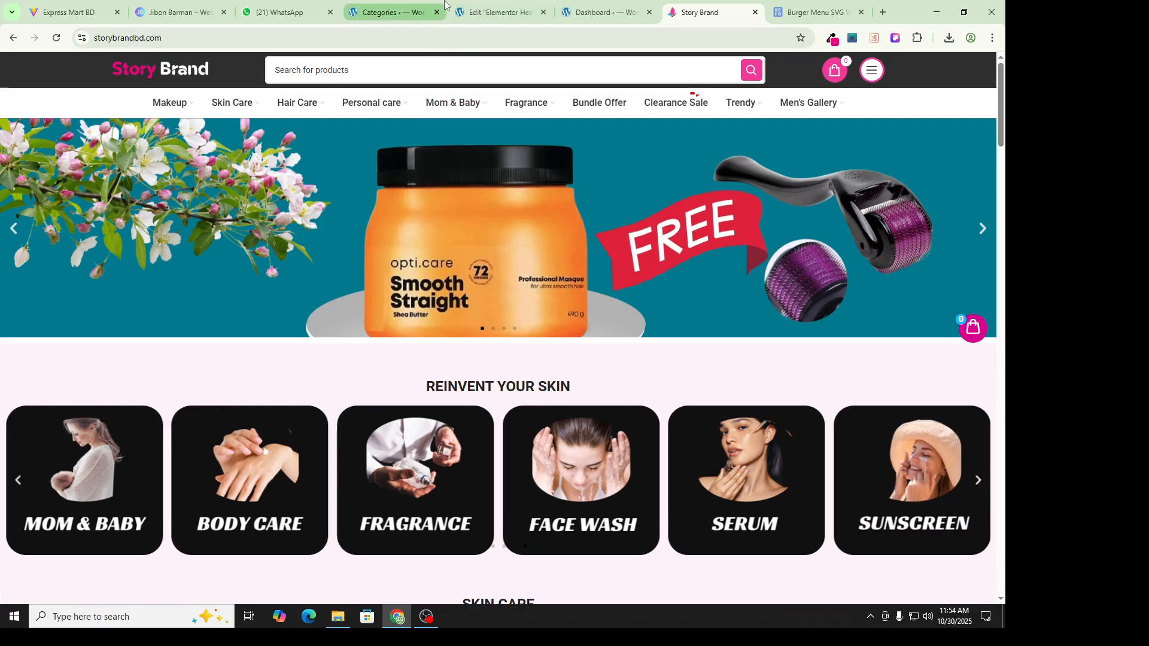
left_click(389, 12)
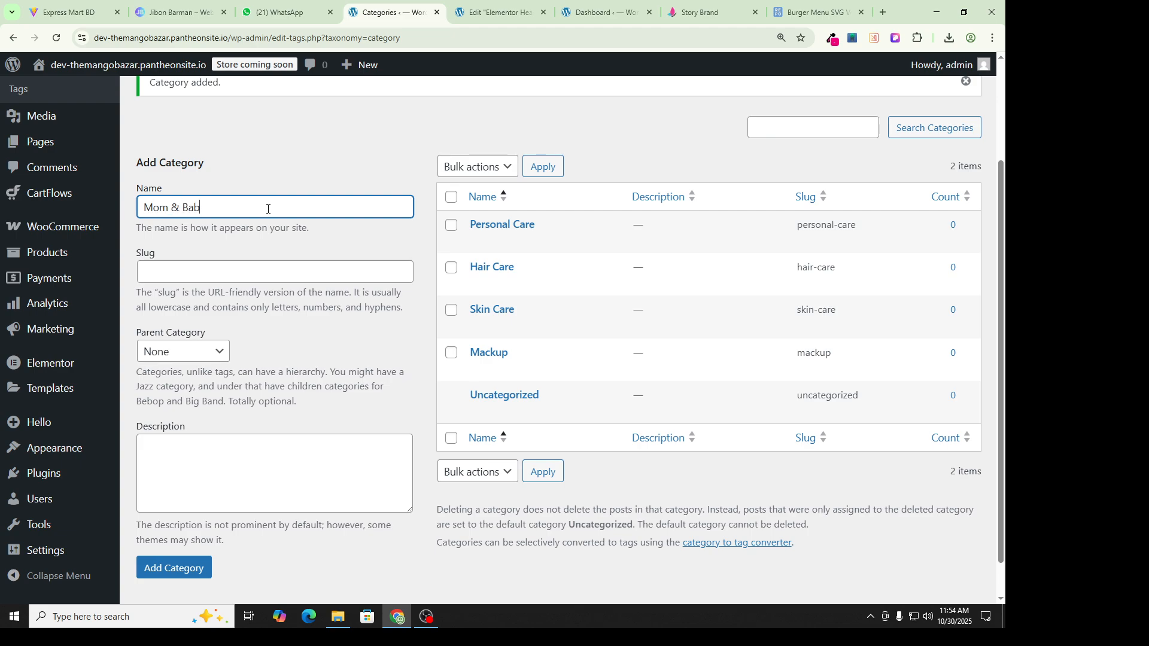
Step: Save the 'Mom & Baby' category and add a 'Fragrance' category
left_click(174, 567)
left_click(687, 4)
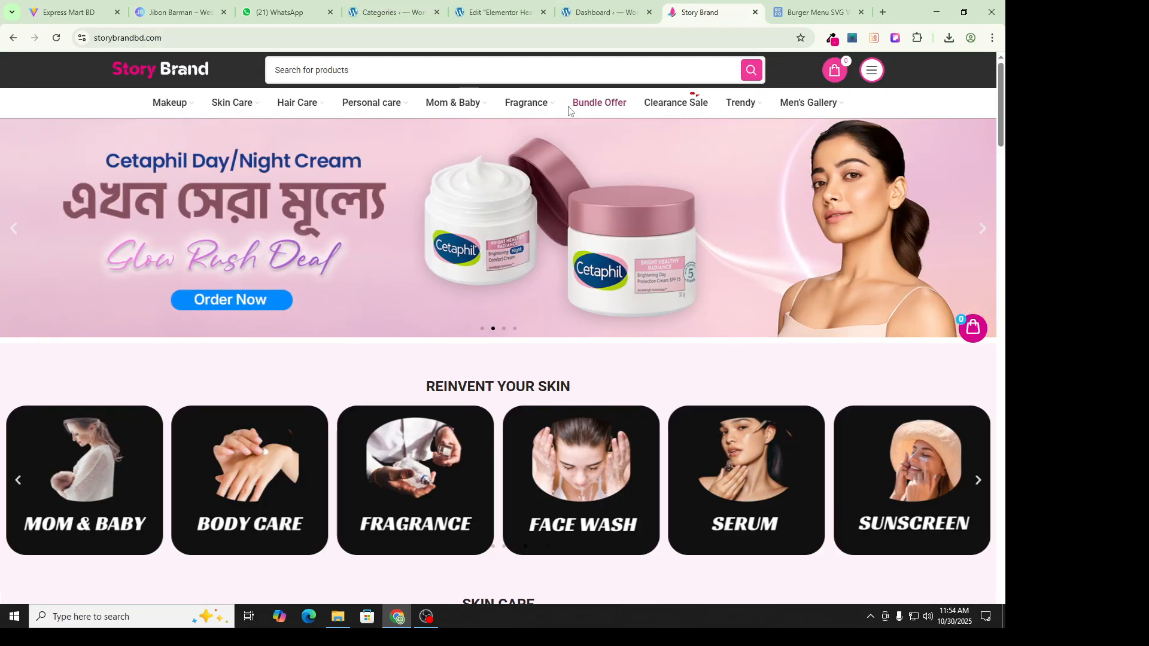
left_click(369, 7)
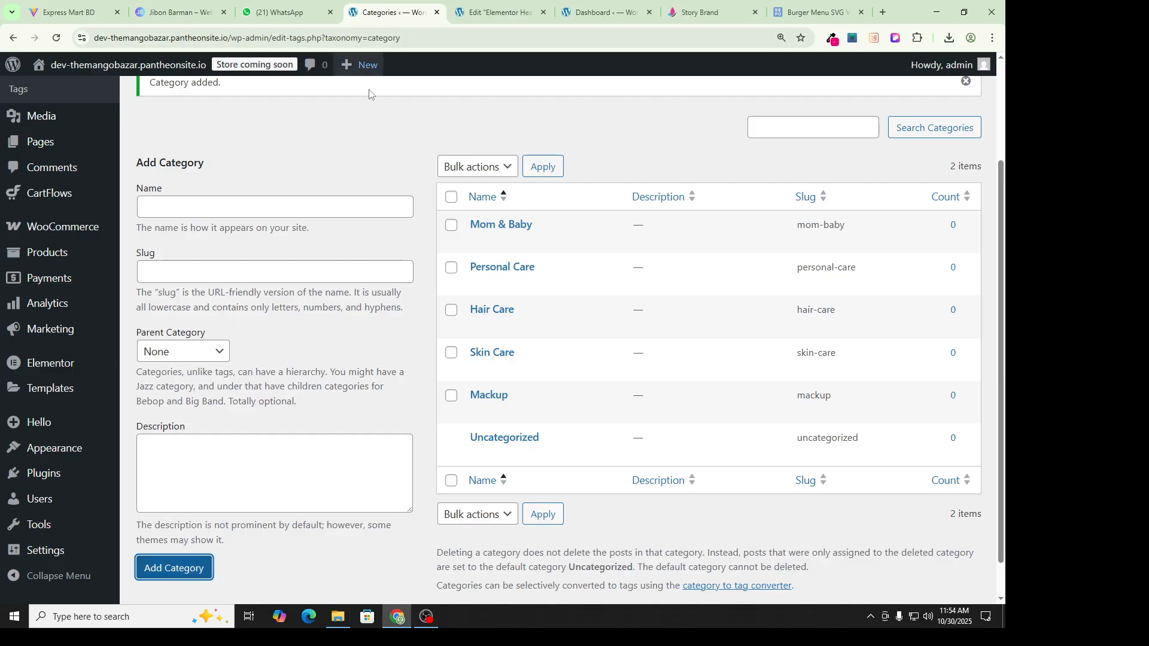
left_click(264, 210)
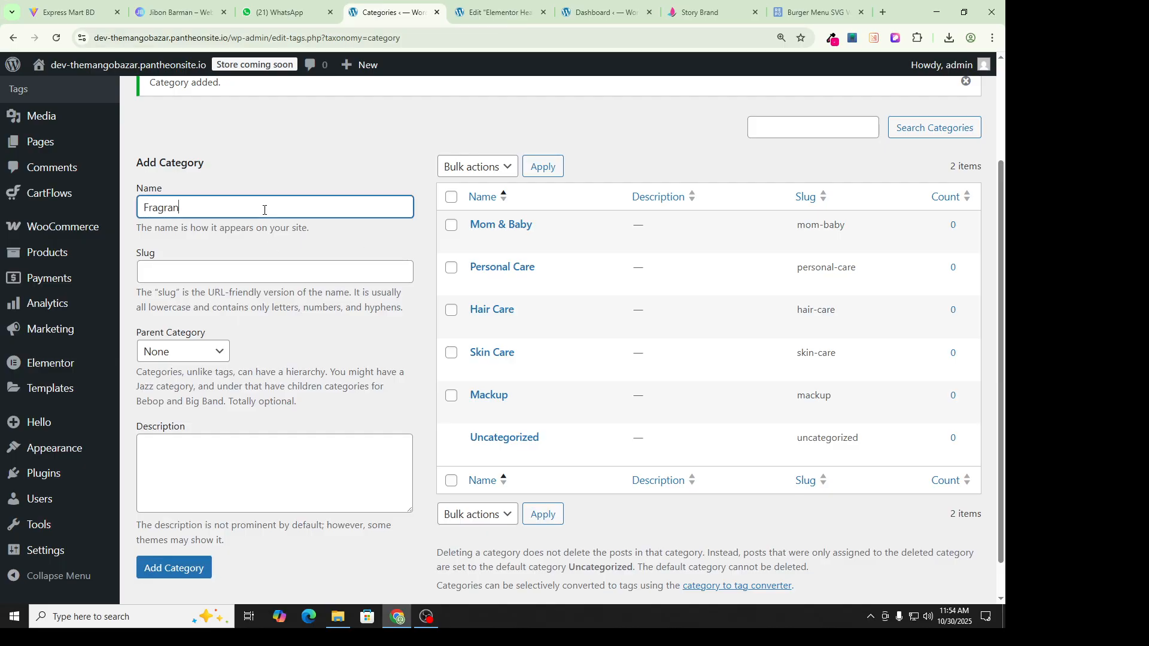
left_click(179, 567)
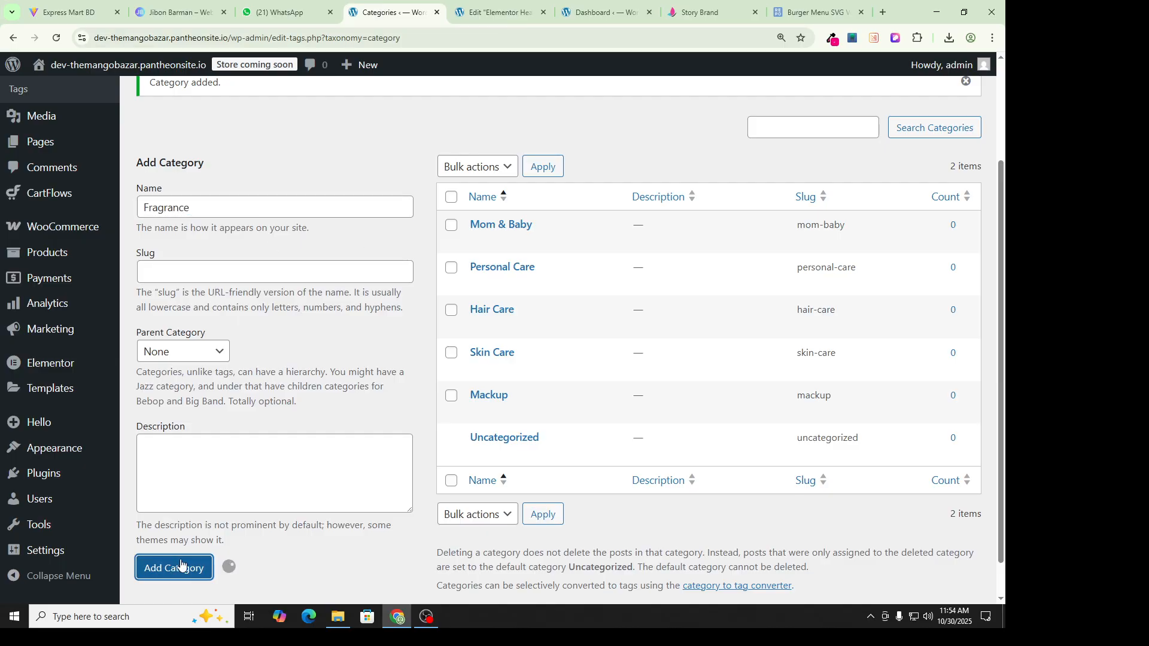
Step: Add a 'Bundle Offer' category, then bring up the Story Brand storefront
left_click(701, 12)
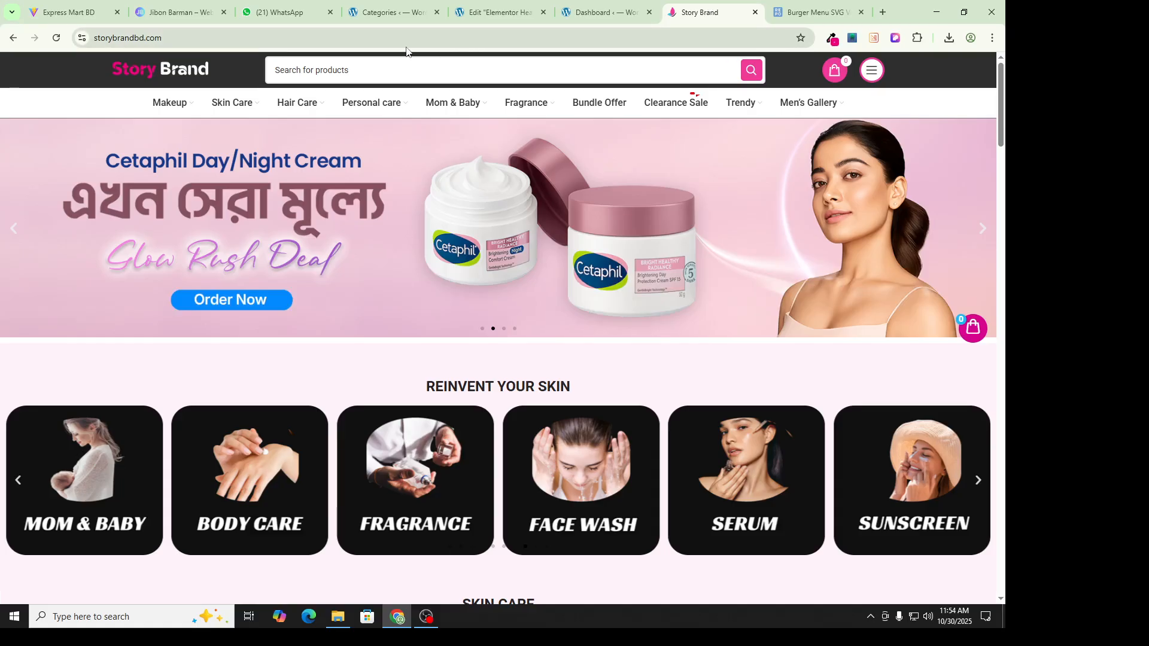
left_click(280, 9)
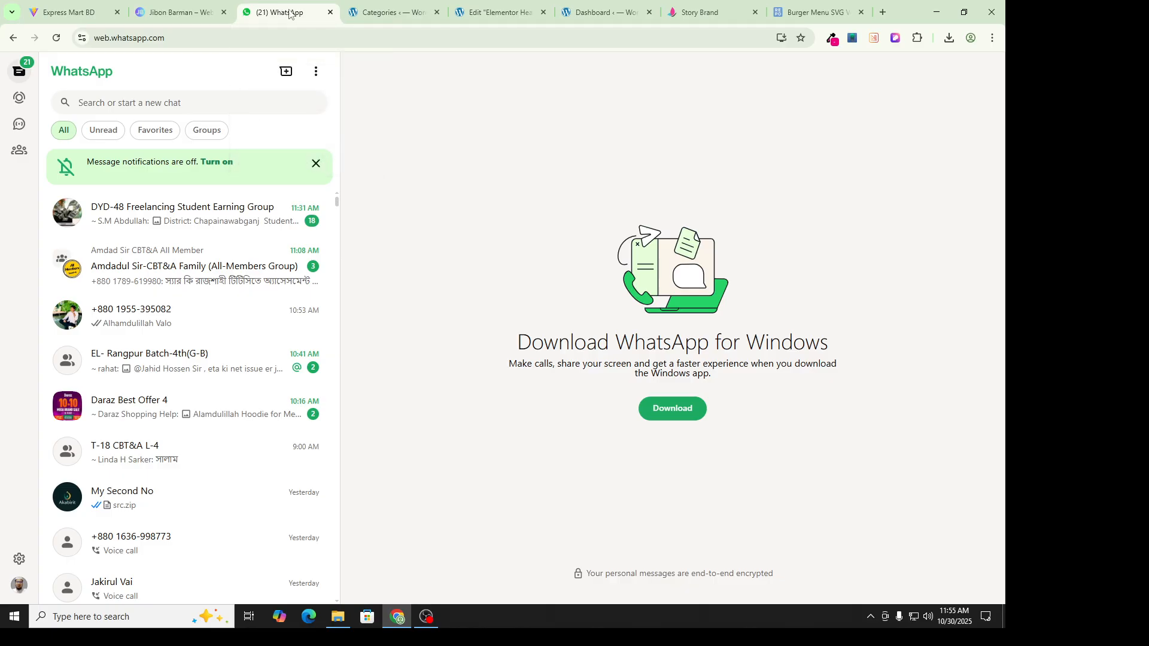
left_click(386, 12)
left_click(225, 216)
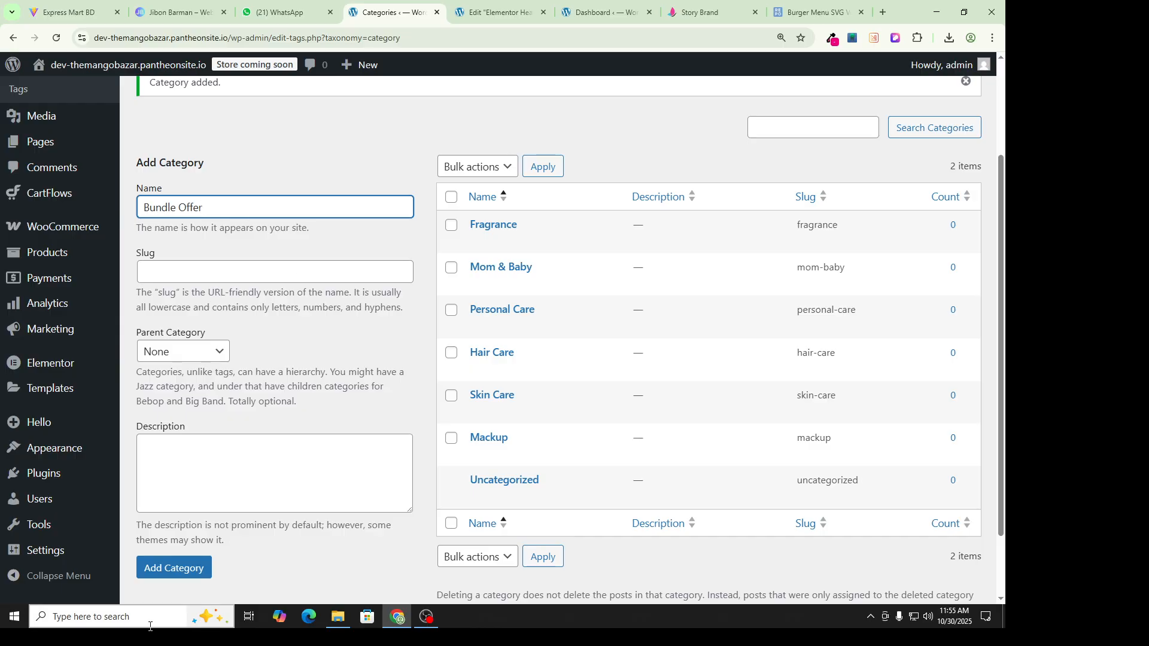
left_click(157, 570)
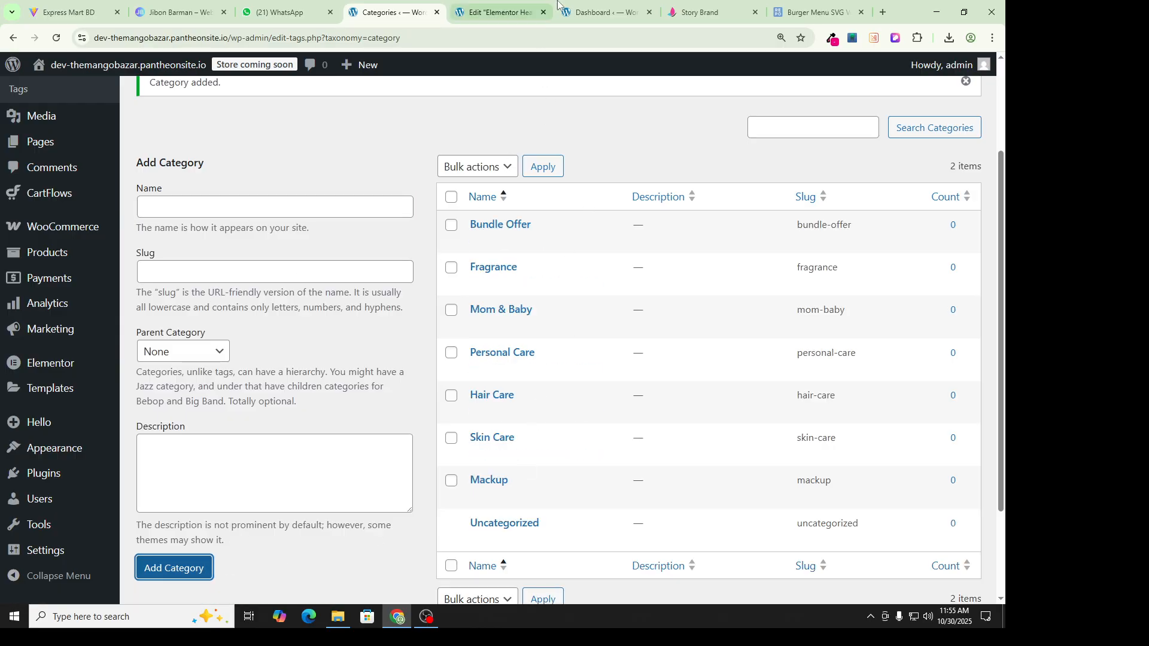
left_click(601, 12)
left_click(706, 12)
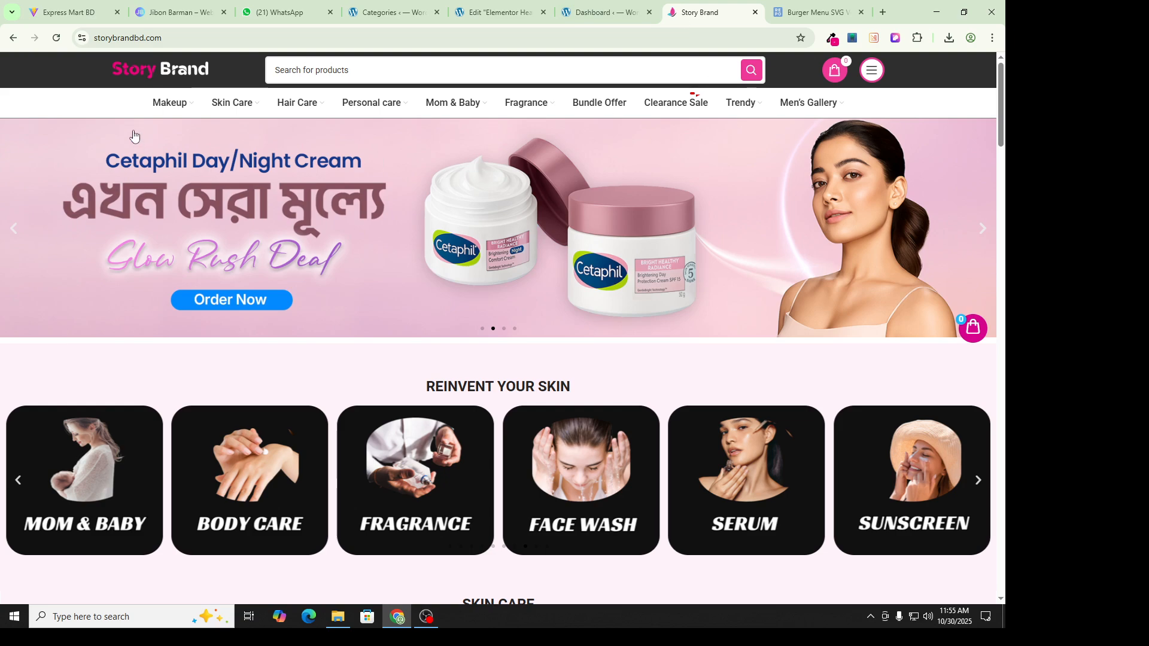
Step: Enter Eyes as the new category's name on the Categories page
mouse_move(169, 102)
mouse_move(170, 137)
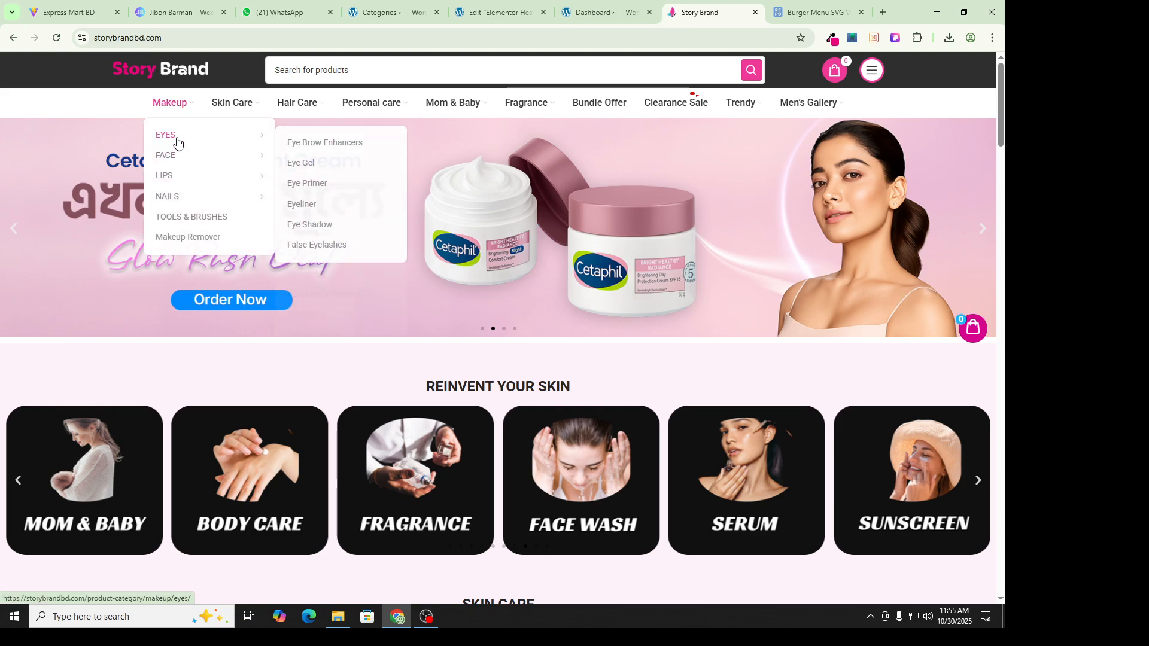
left_click(359, 10)
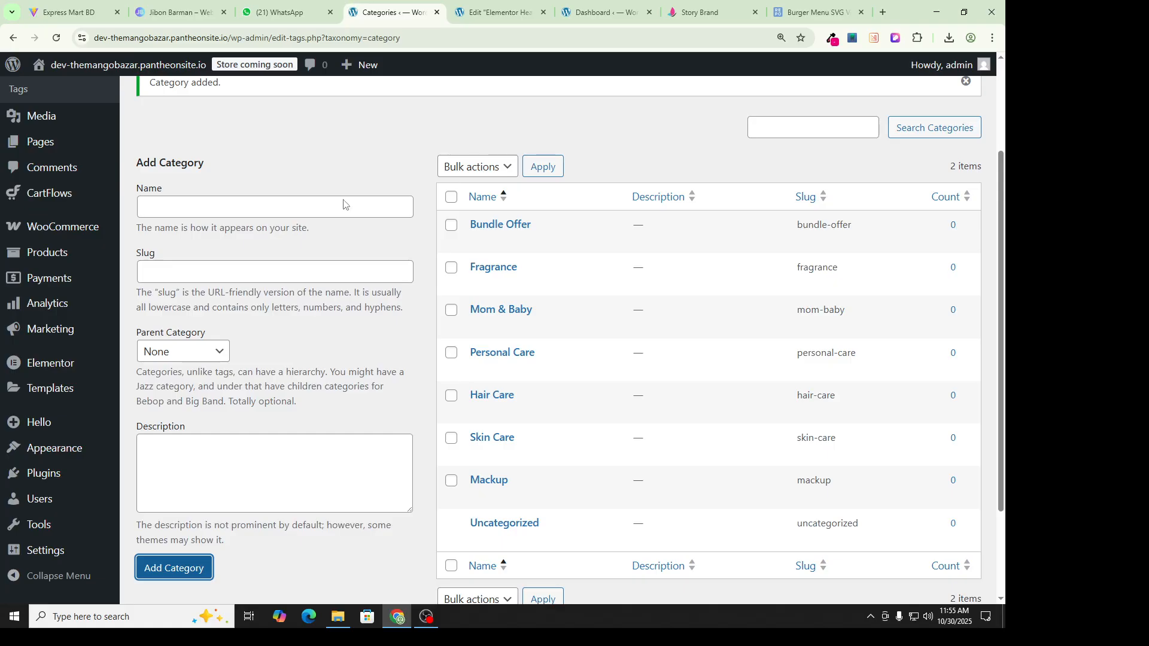
left_click(192, 205)
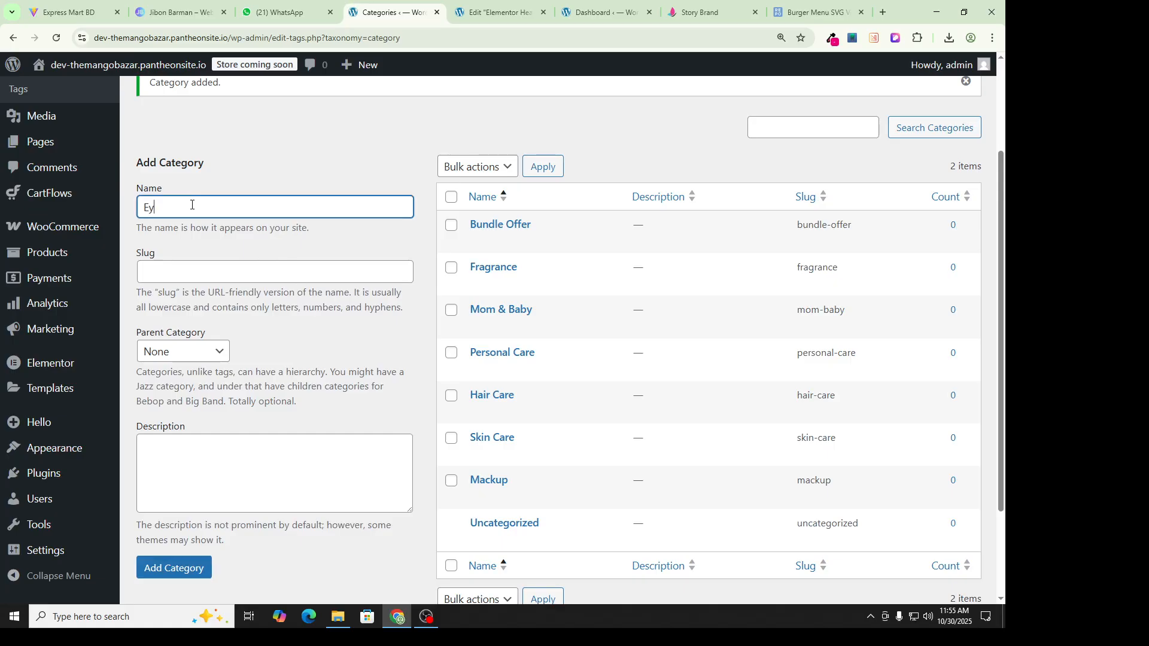
left_click(196, 247)
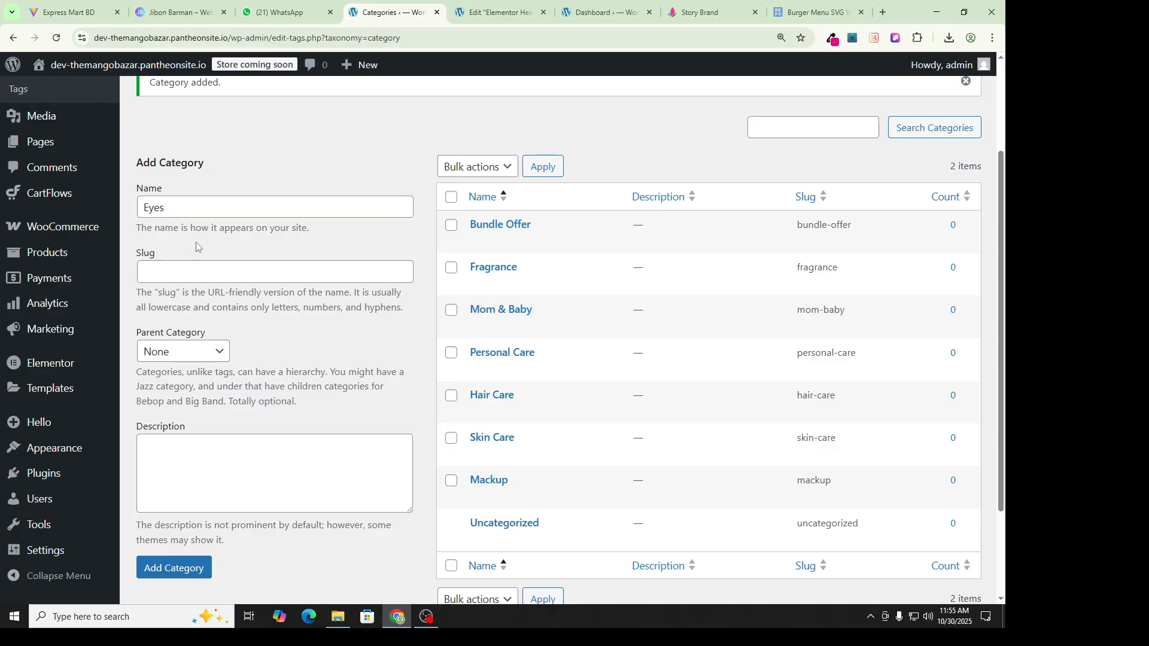
key("ctrl+Tab")
key("ctrl+Tab")
key("ctrl+Tab")
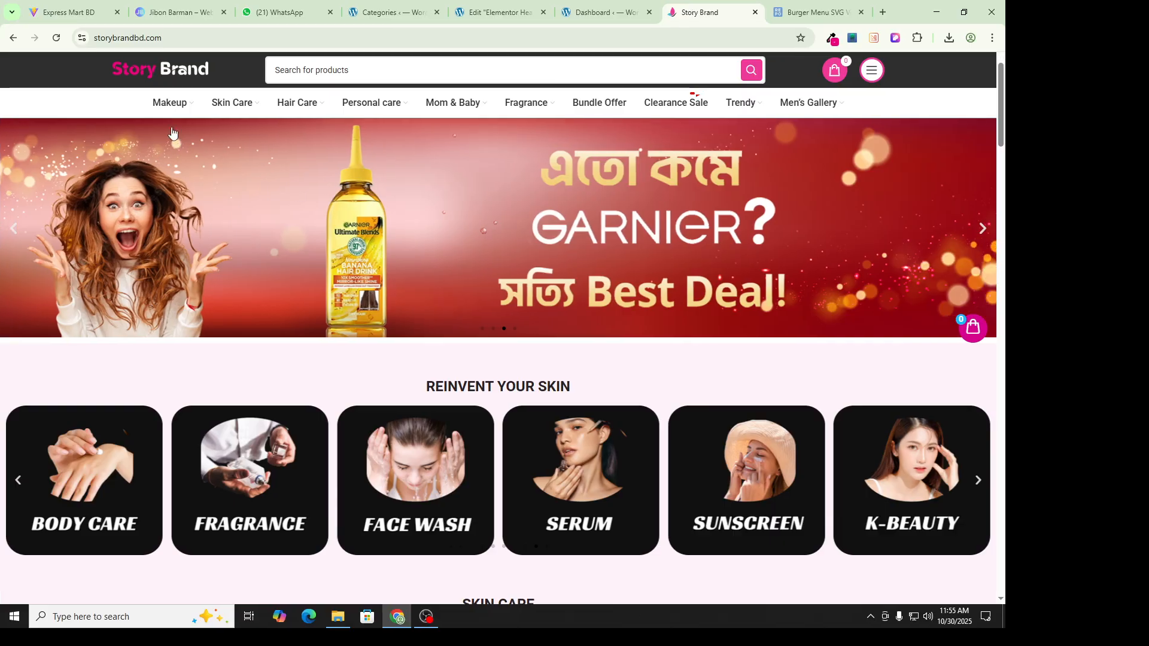
Step: Set Mackup as the parent and add the Eyes category, then return to the storefront
mouse_move(163, 107)
mouse_move(171, 141)
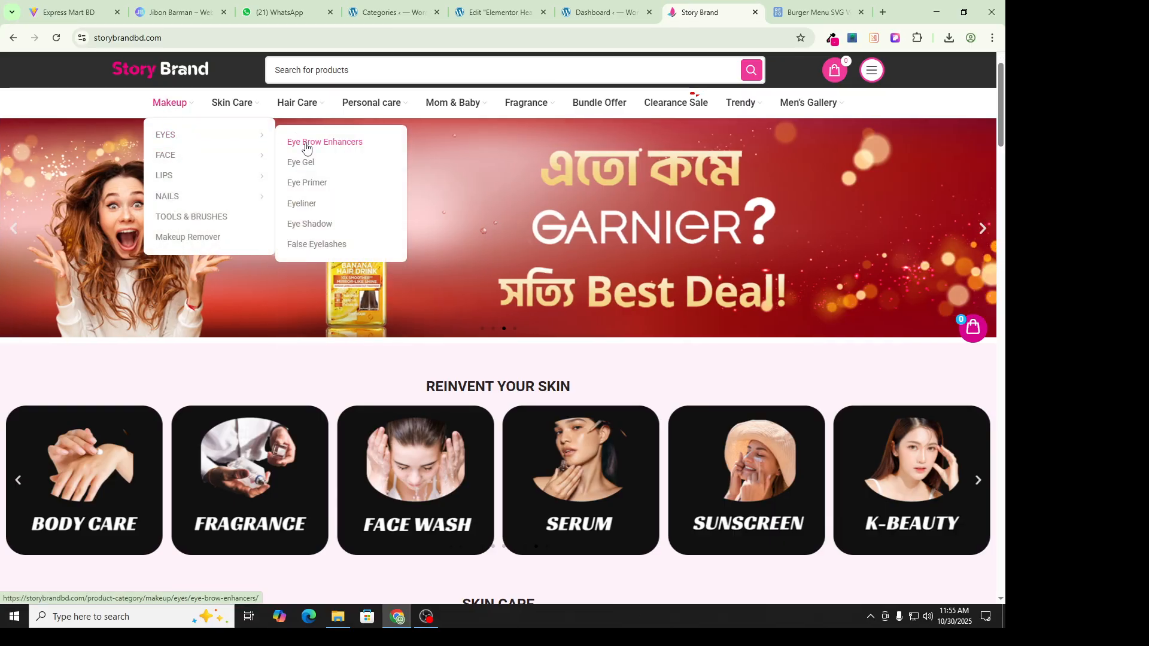
left_click(378, 13)
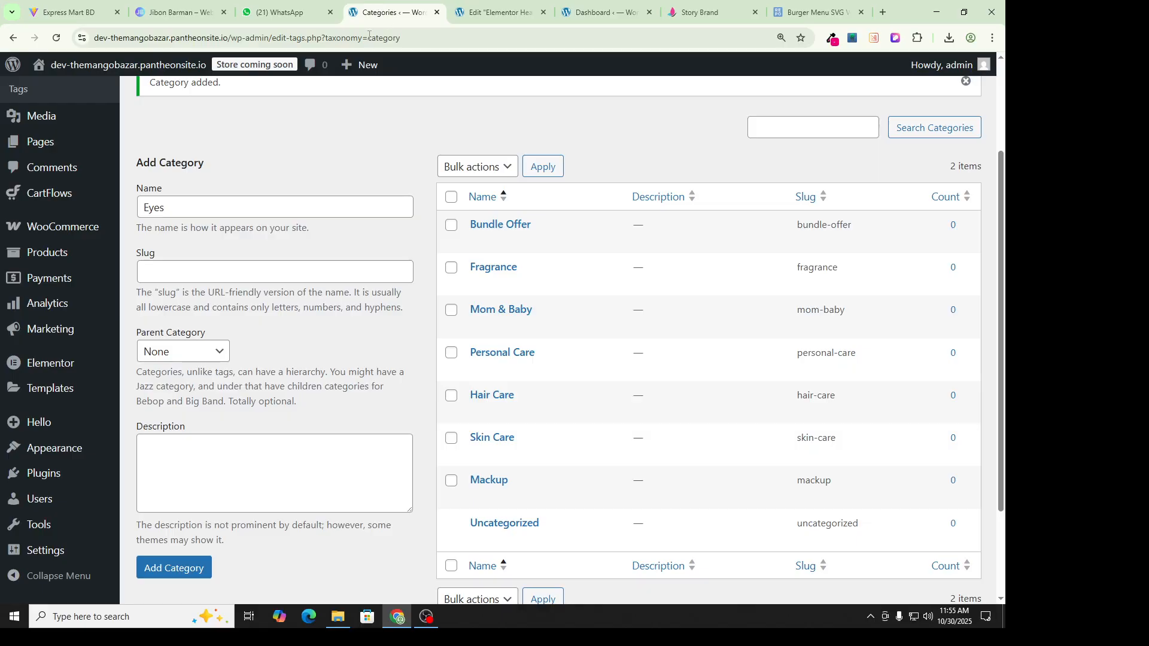
left_click(170, 356)
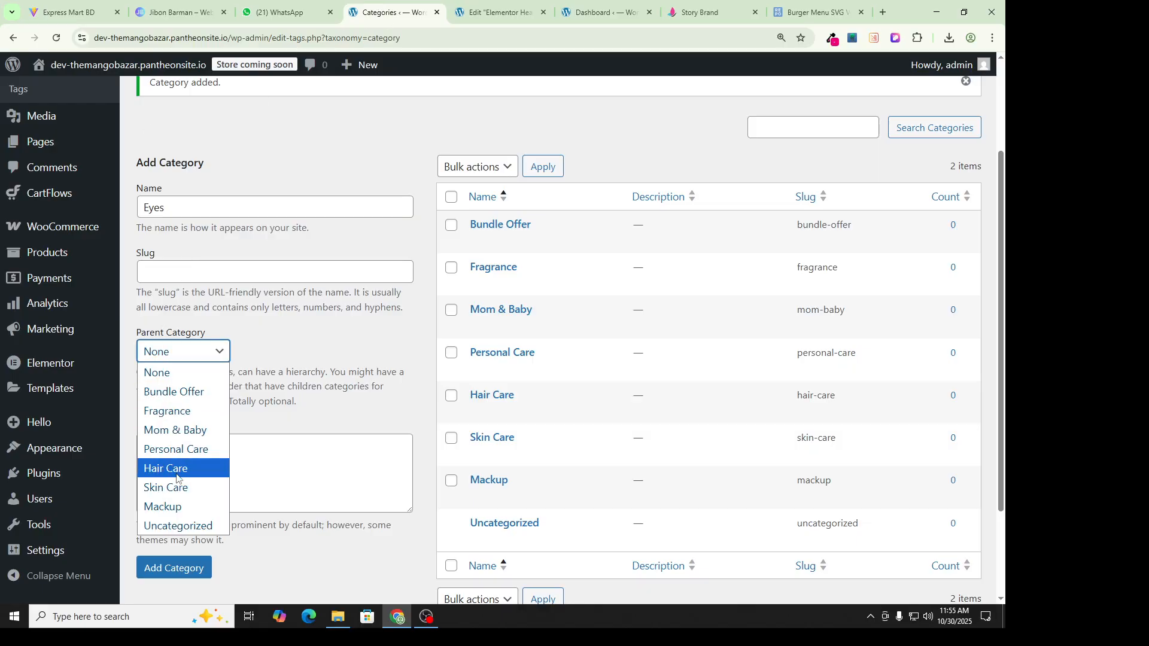
left_click(184, 513)
scroll(183, 513, "down", 2)
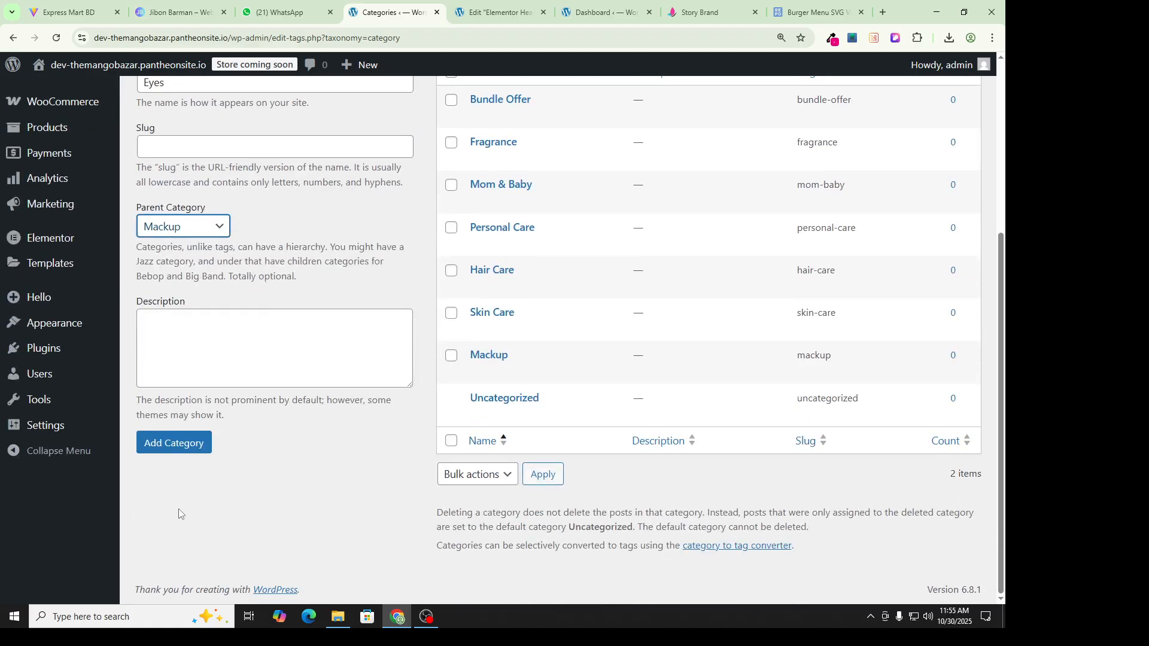
left_click(174, 443)
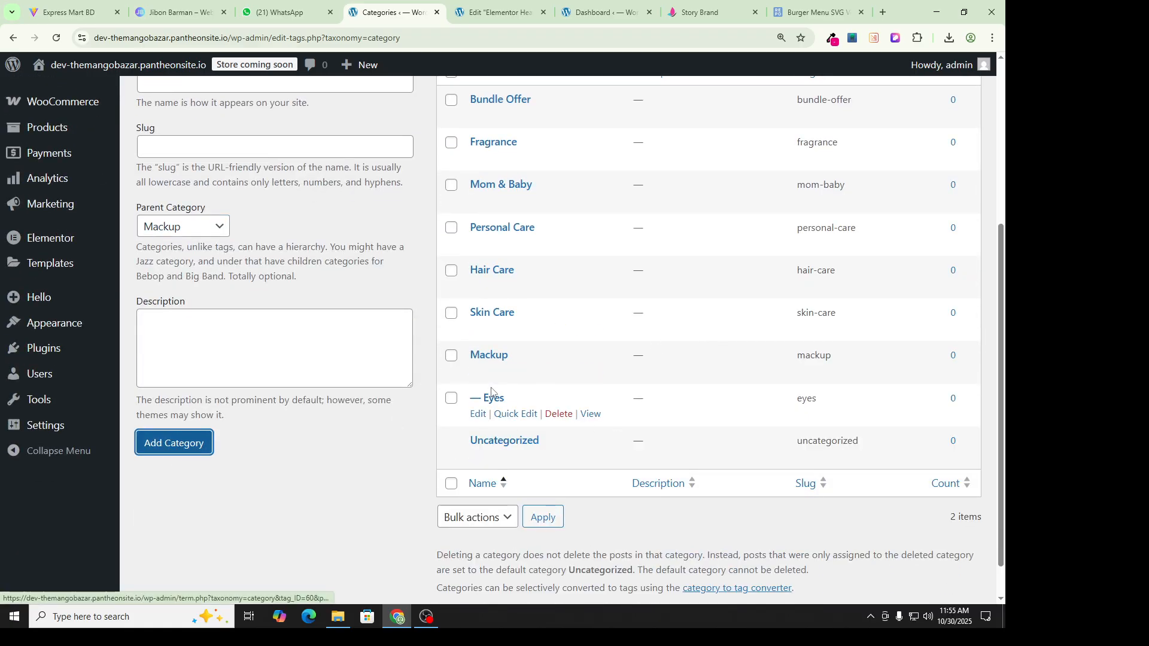
left_click(698, 13)
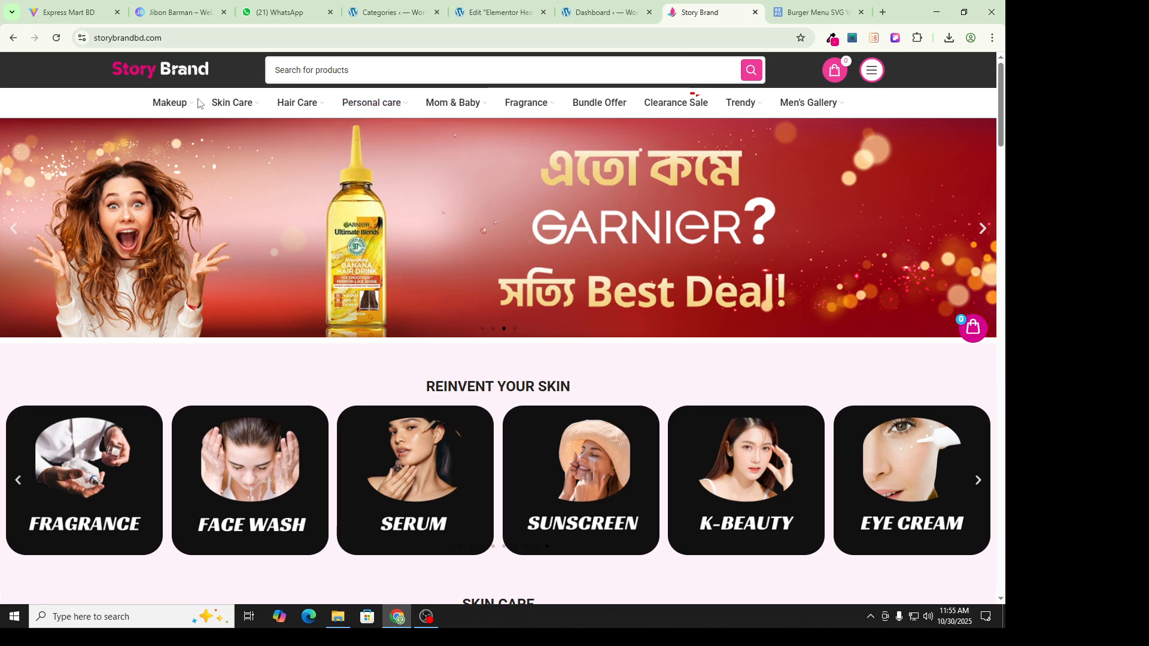
Step: Add a Face category with Mackup as its parent
mouse_move(188, 108)
mouse_move(193, 162)
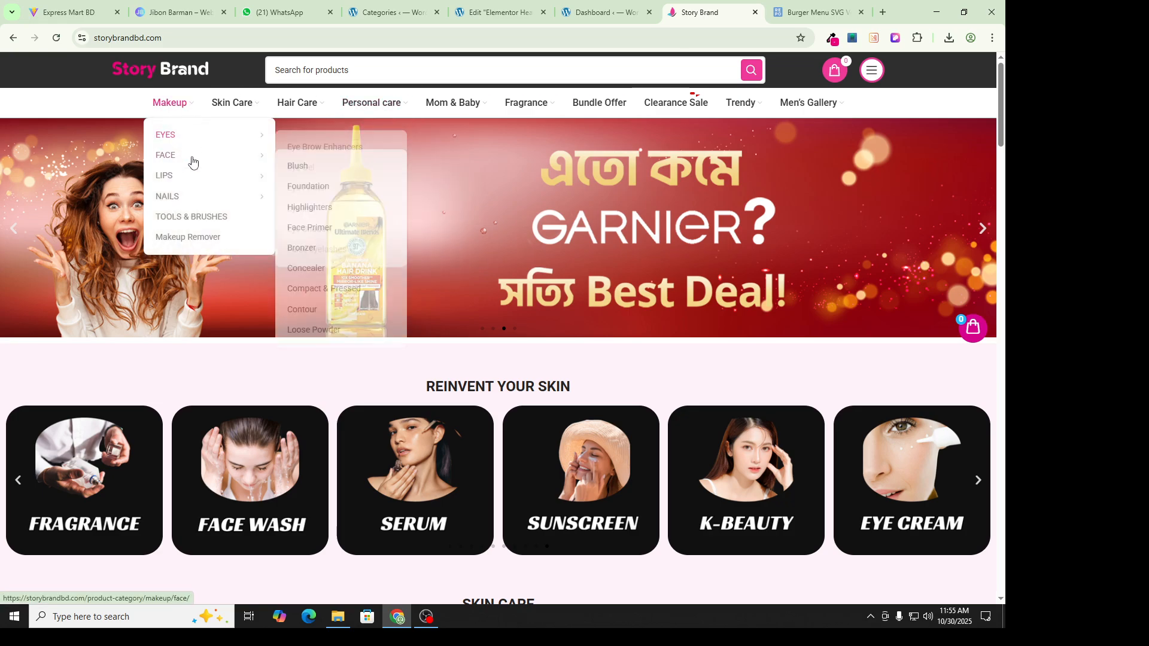
left_click(282, 12)
left_click(386, 12)
scroll(221, 244, "up", 4)
left_click(212, 323)
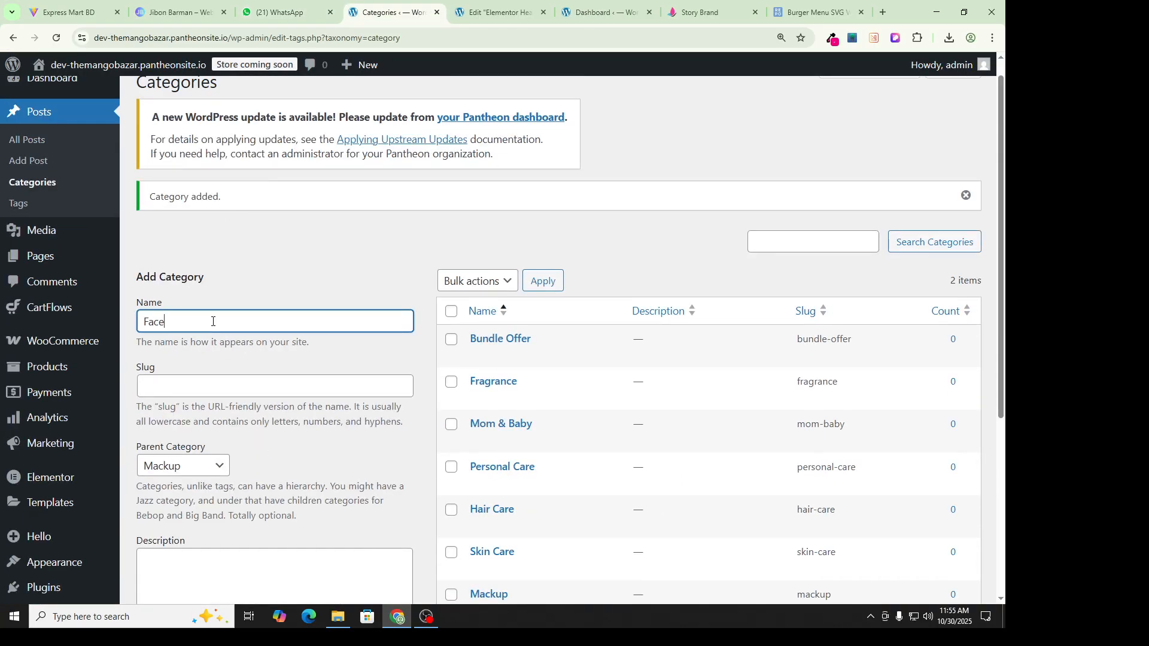
left_click(192, 467)
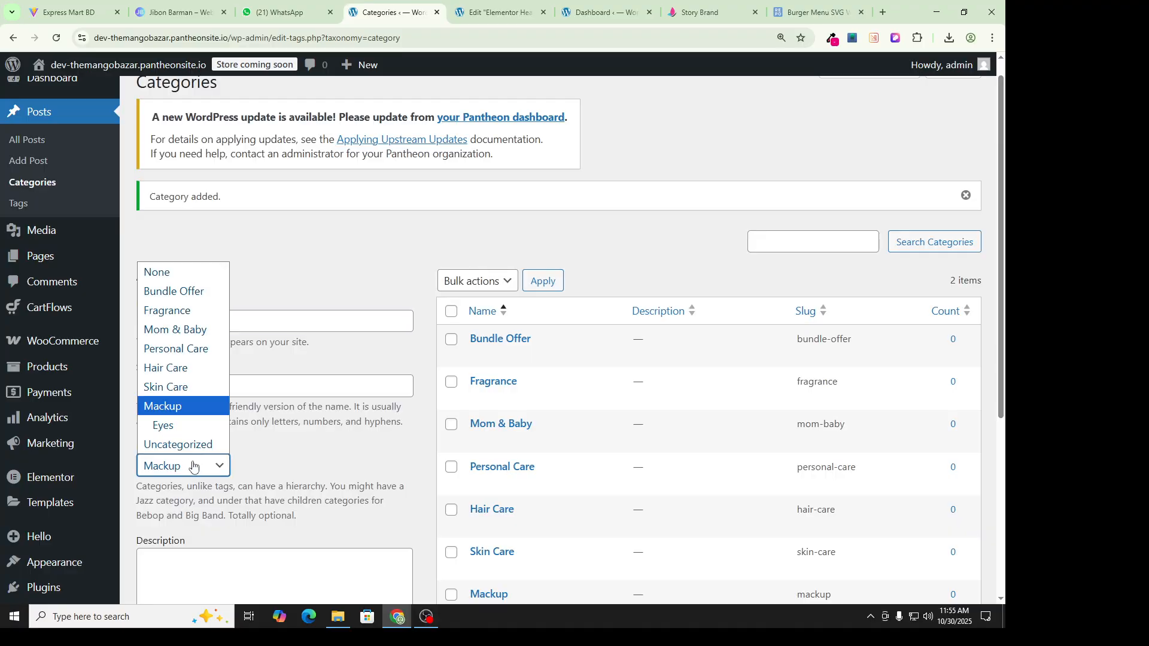
left_click(162, 406)
scroll(173, 413, "down", 4)
left_click(171, 441)
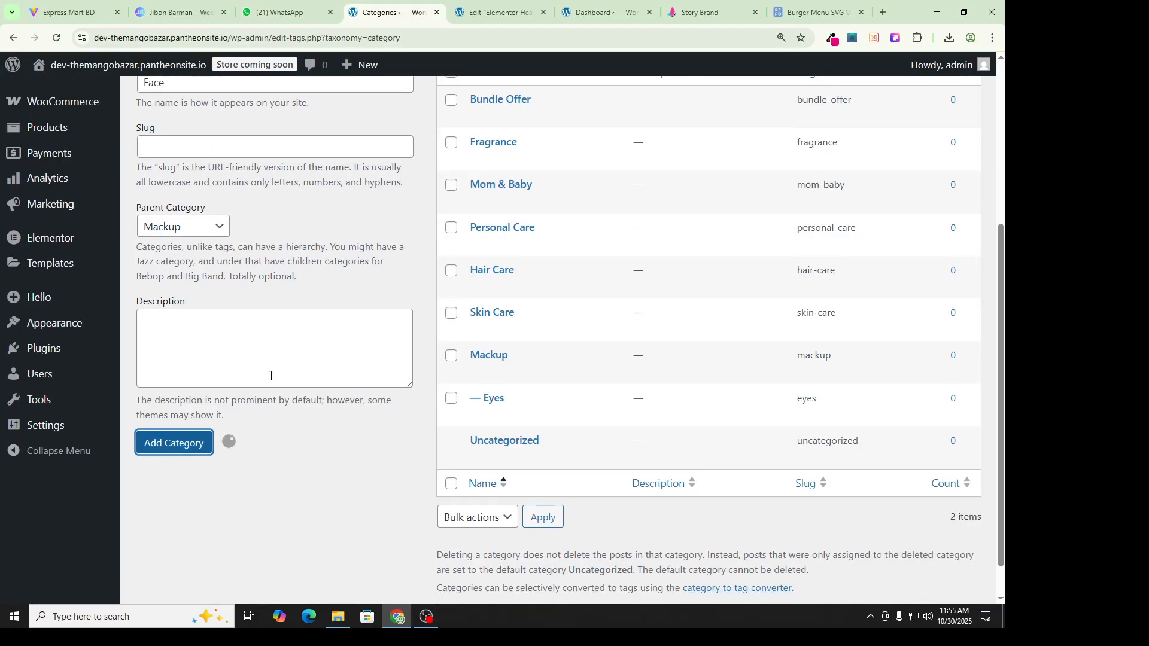
Step: Add a Lips category, also under Mackup
scroll(318, 315, "up", 1)
left_click(203, 339)
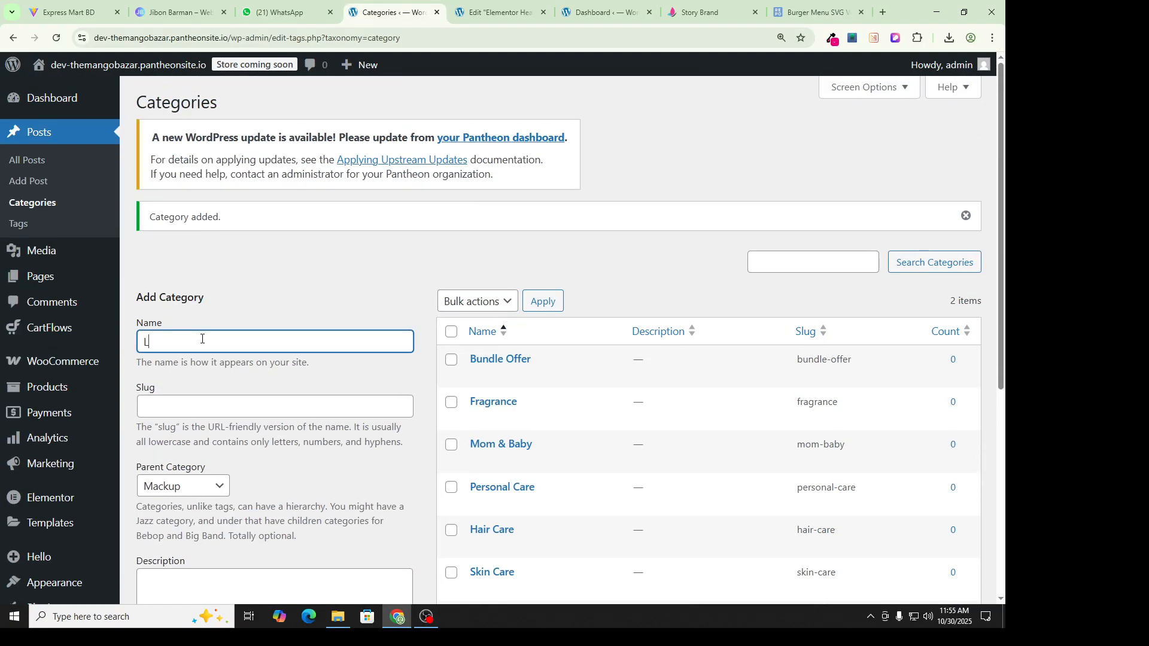
scroll(202, 339, "down", 4)
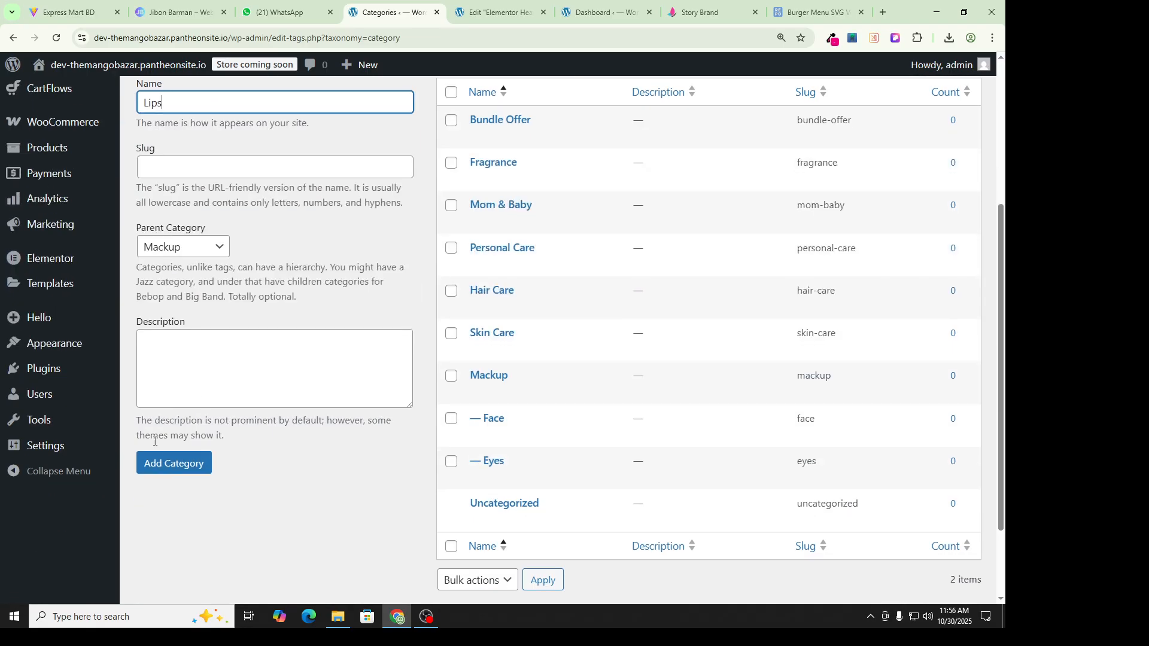
left_click(157, 464)
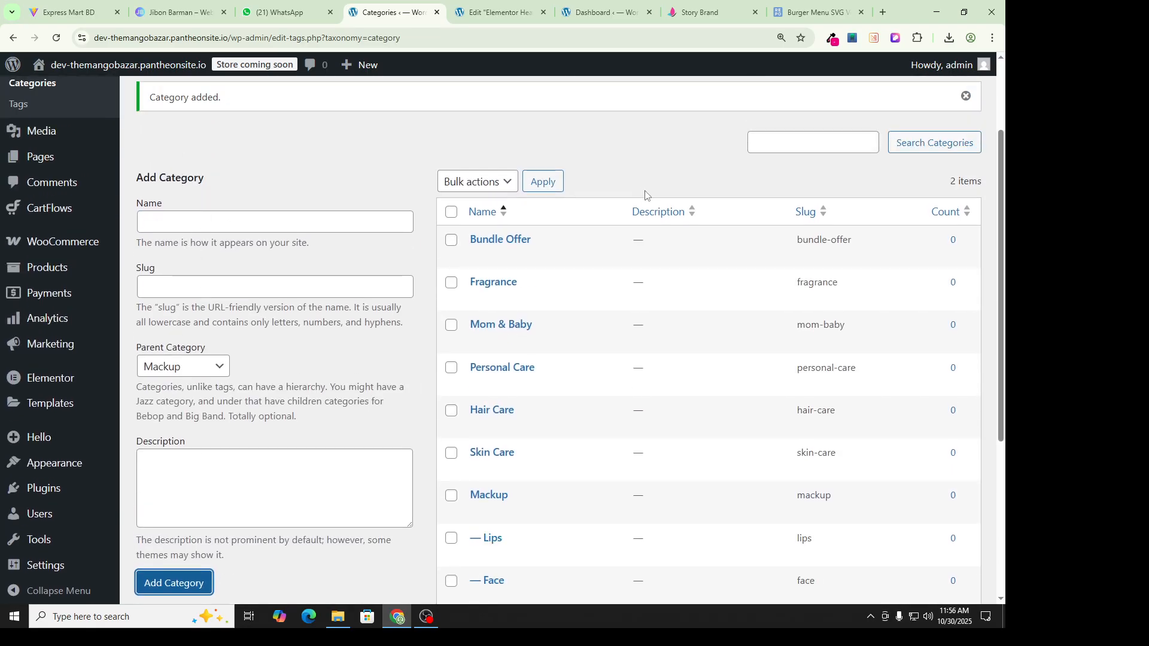
Step: Glance at the storefront and Elementor header editor, then go back to Categories
left_click(700, 12)
mouse_move(233, 102)
mouse_move(249, 145)
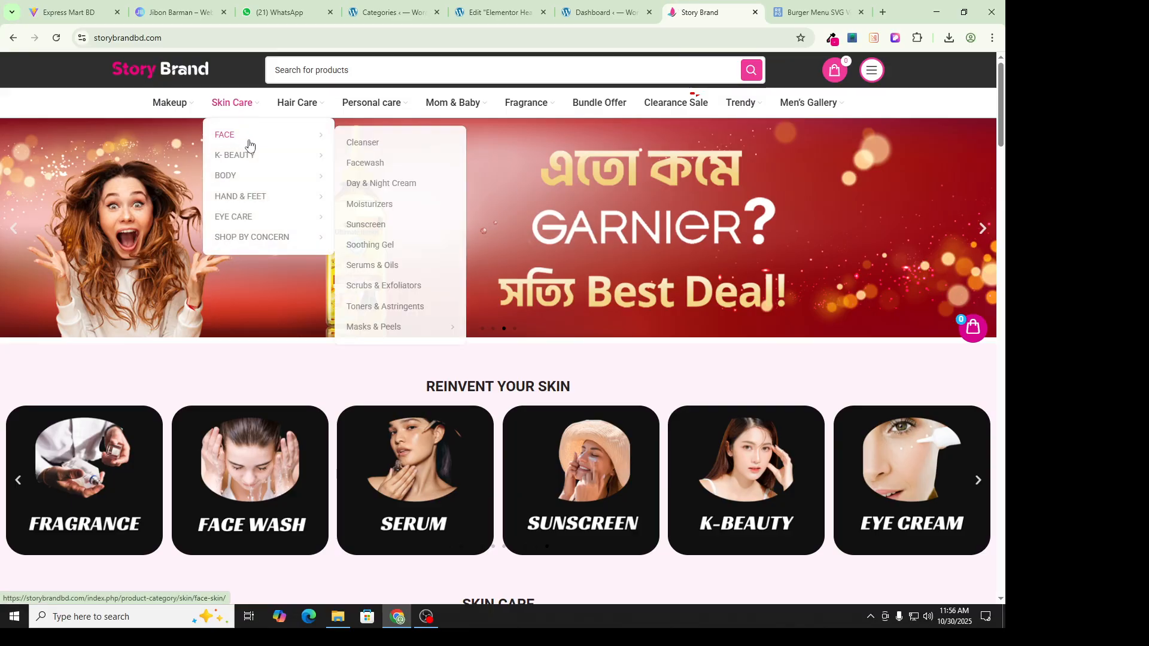
left_click(599, 12)
left_click(499, 12)
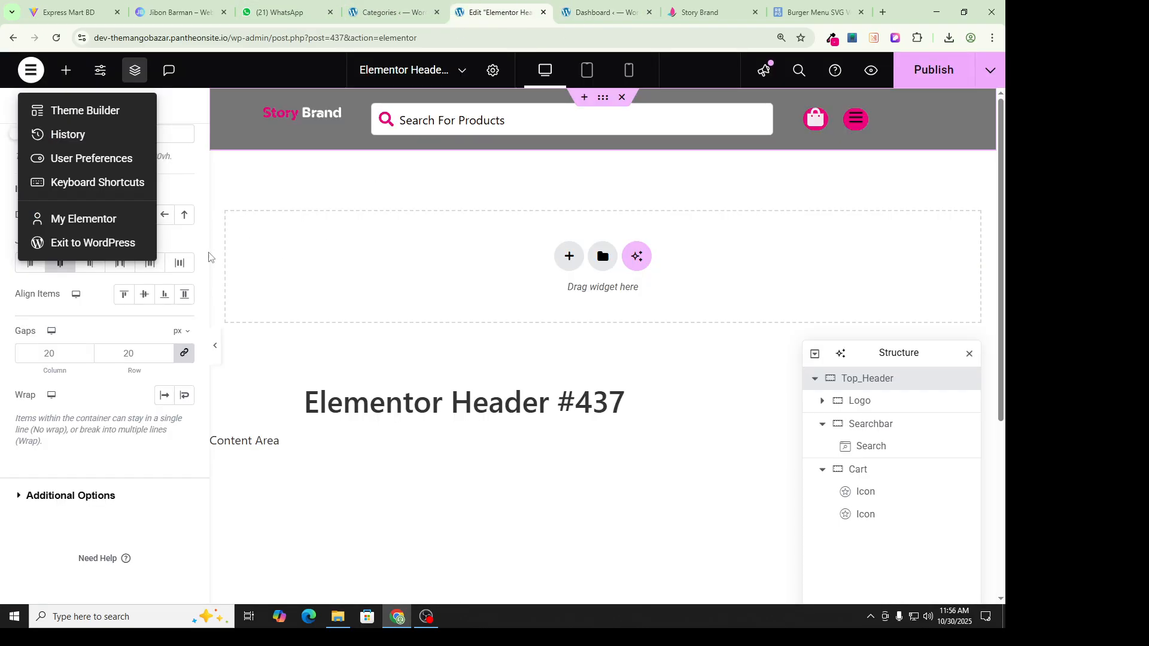
left_click(383, 12)
Step: Create a Body category under Skin Care, then leave the Categories page
left_click(223, 222)
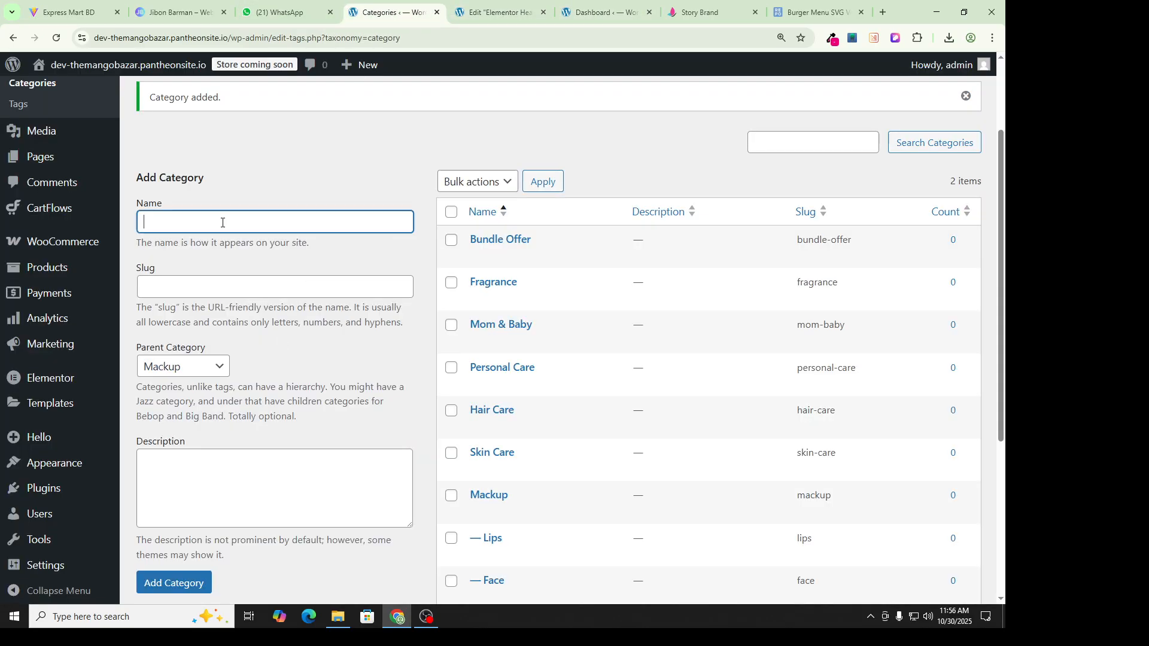
type("Body")
left_click(183, 371)
left_click(175, 247)
left_click(174, 583)
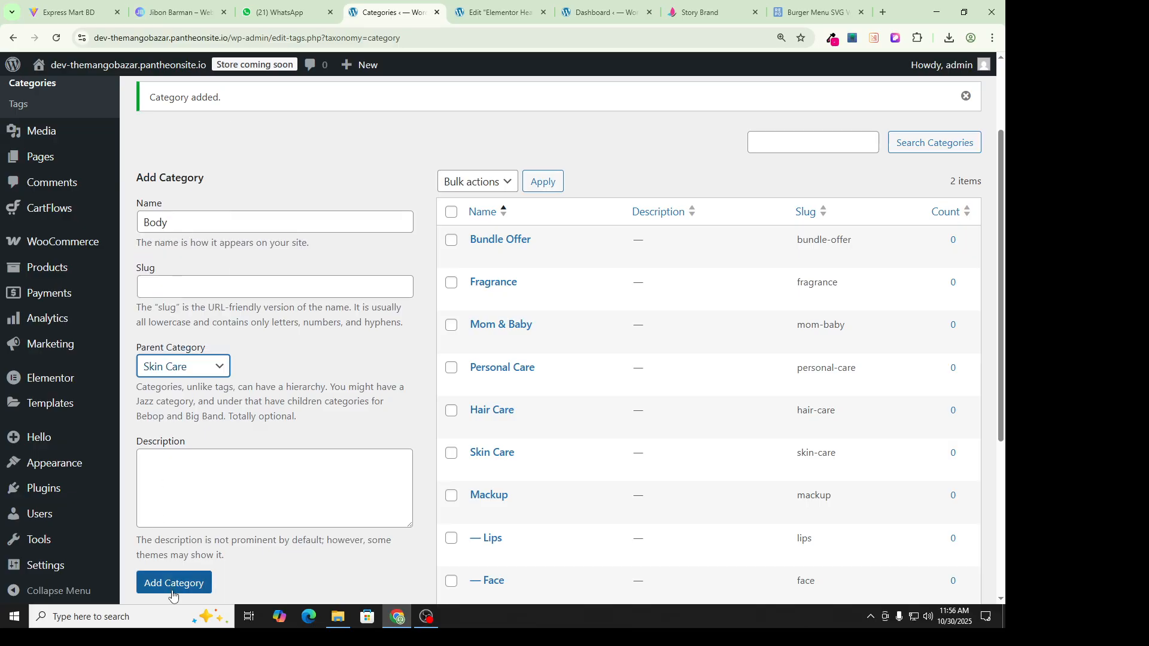
scroll(377, 444, "down", 4)
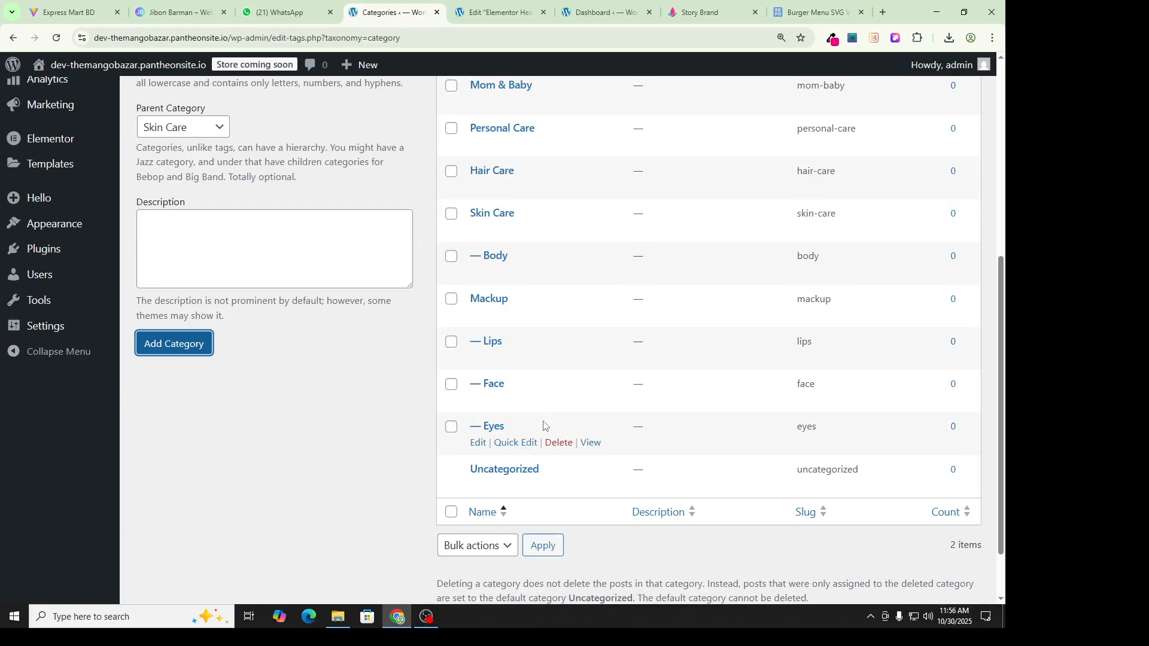
left_click(623, 11)
Step: View the storefront's Personal care submenu, then return to the Add Category name field
left_click(680, 6)
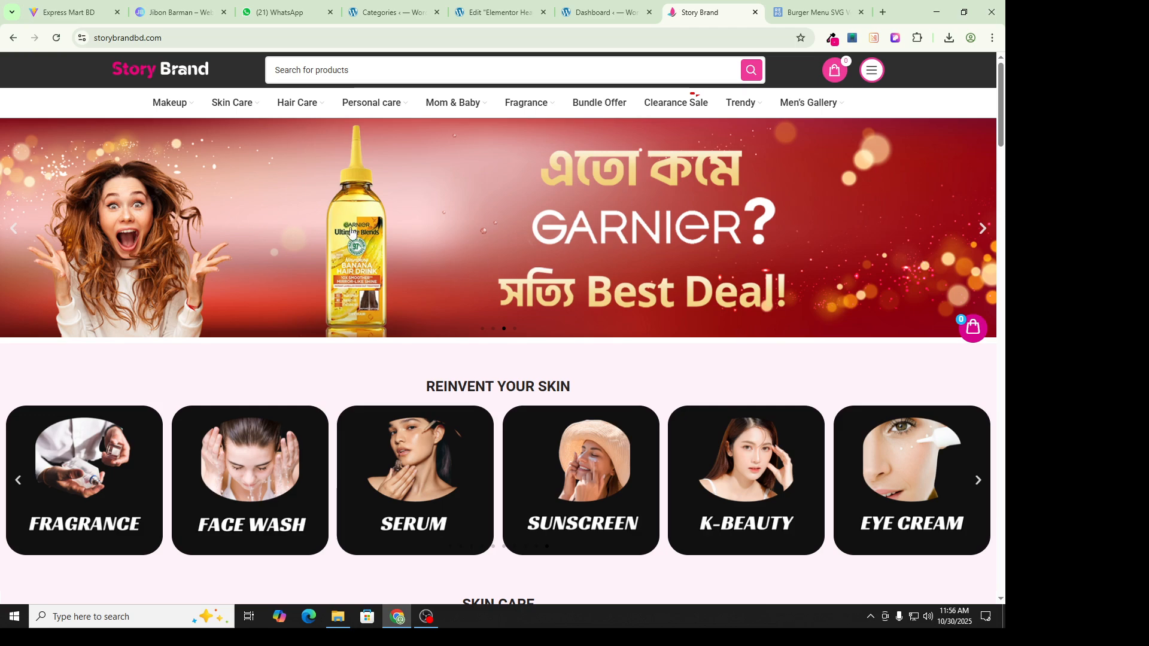
mouse_move(396, 107)
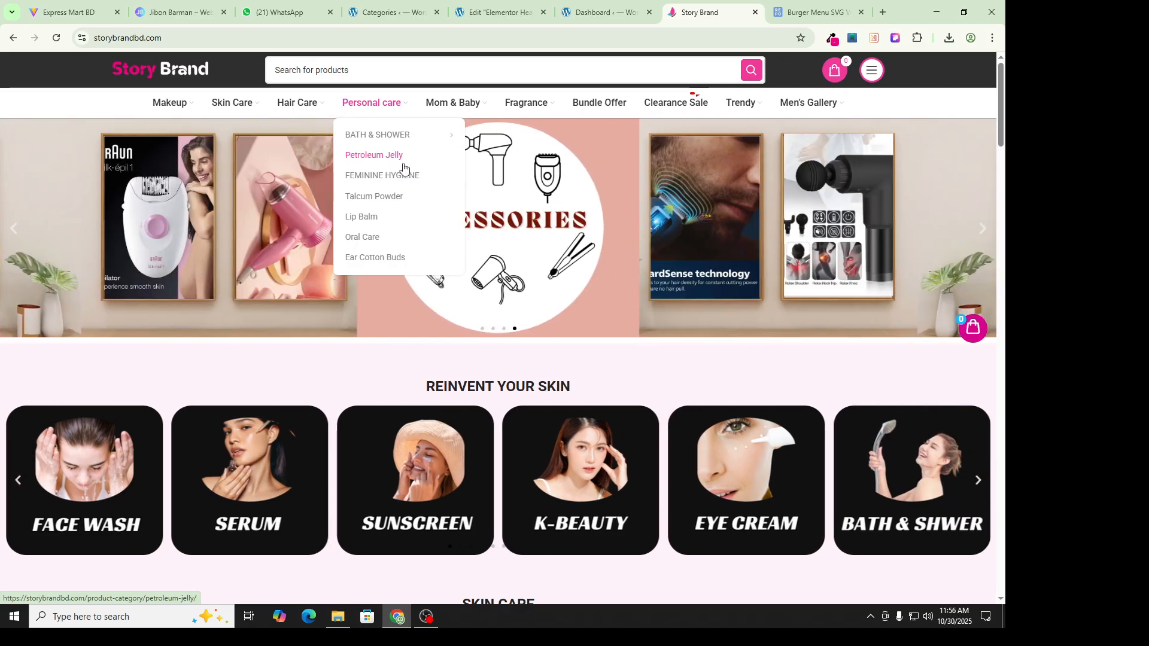
left_click(259, 5)
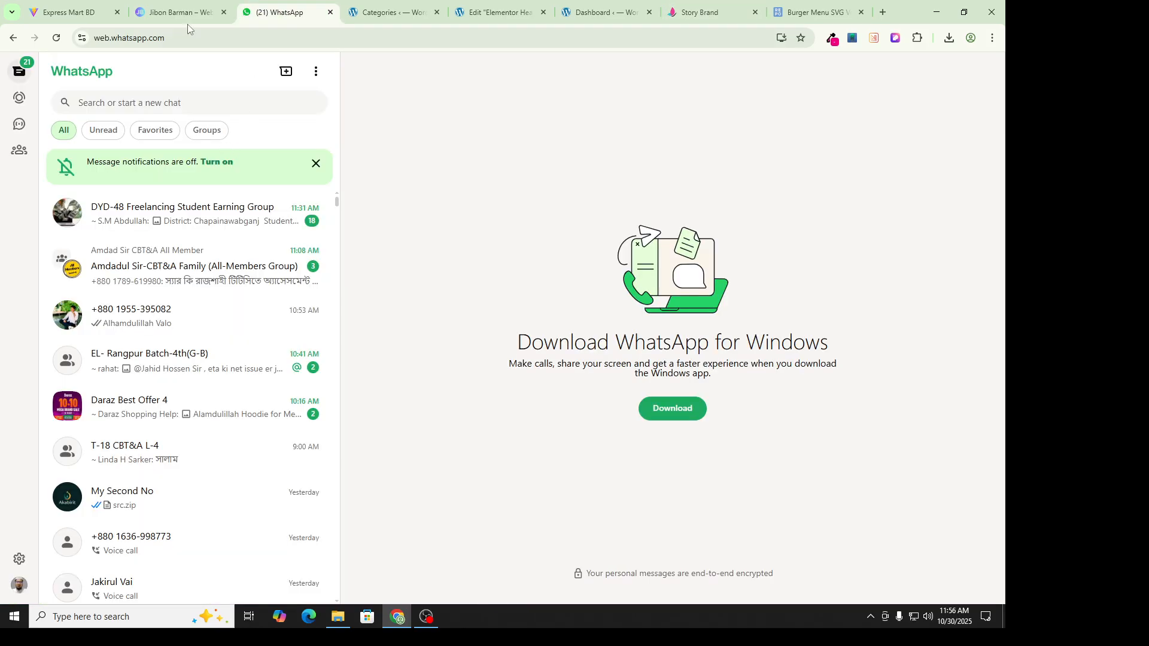
left_click(389, 12)
scroll(313, 229, "up", 3)
scroll(313, 230, "up", 3)
left_click(227, 342)
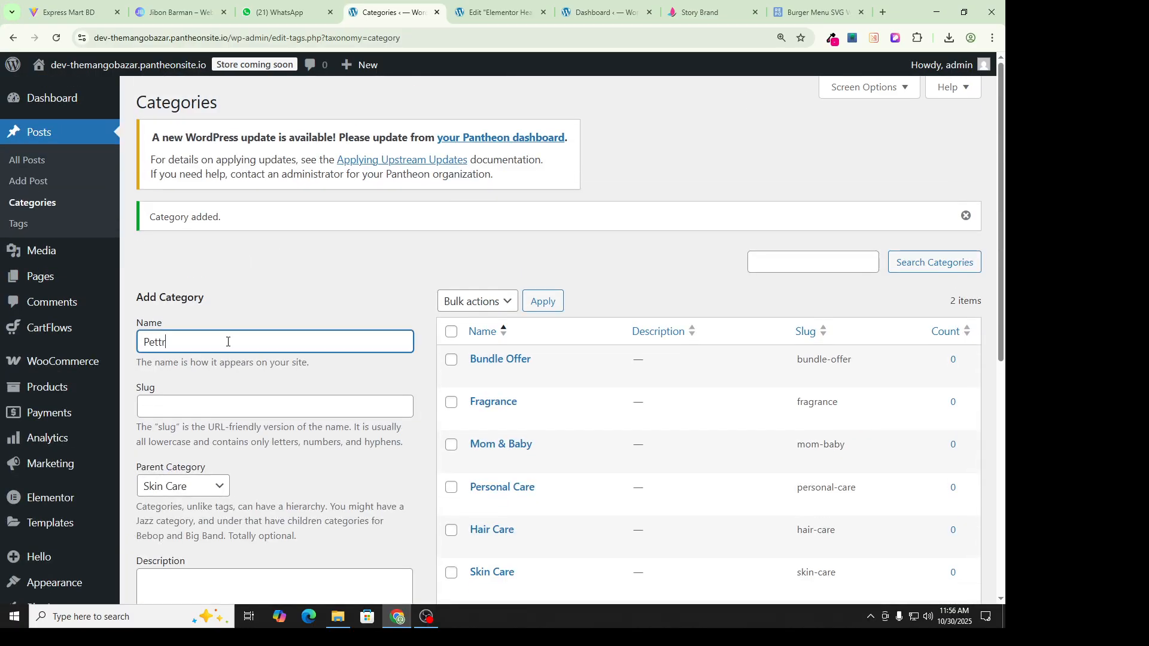
Step: Enter the category name, correcting the misspelled 'Pettrolieam' to Petroleum via spelling suggestions
type("Pettrolieam Jelly")
right_click(184, 334)
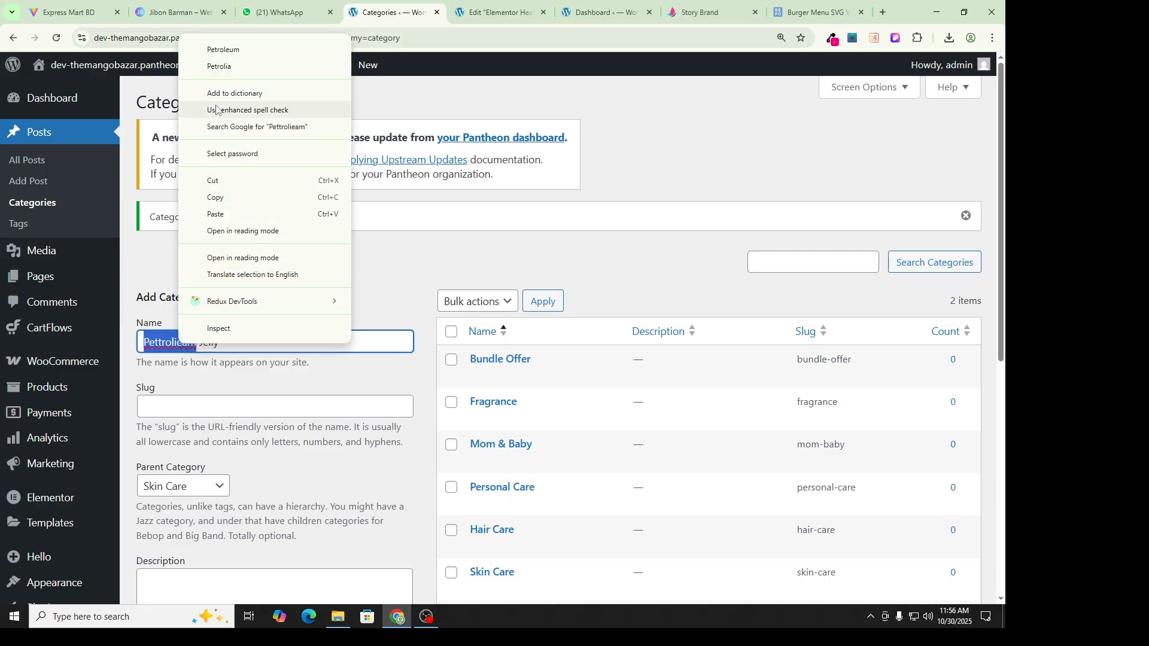
left_click(231, 48)
Step: Choose Personal Care as parent and add the Petroleum Jelly category
scroll(237, 421, "down", 3)
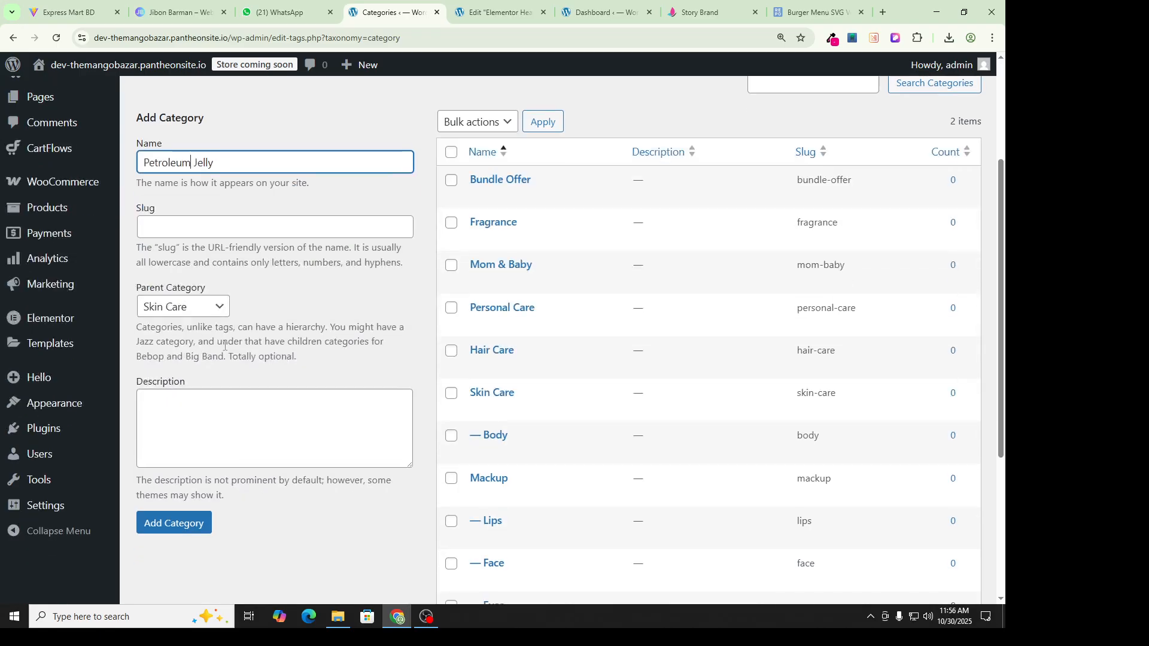
left_click(183, 226)
left_click(185, 306)
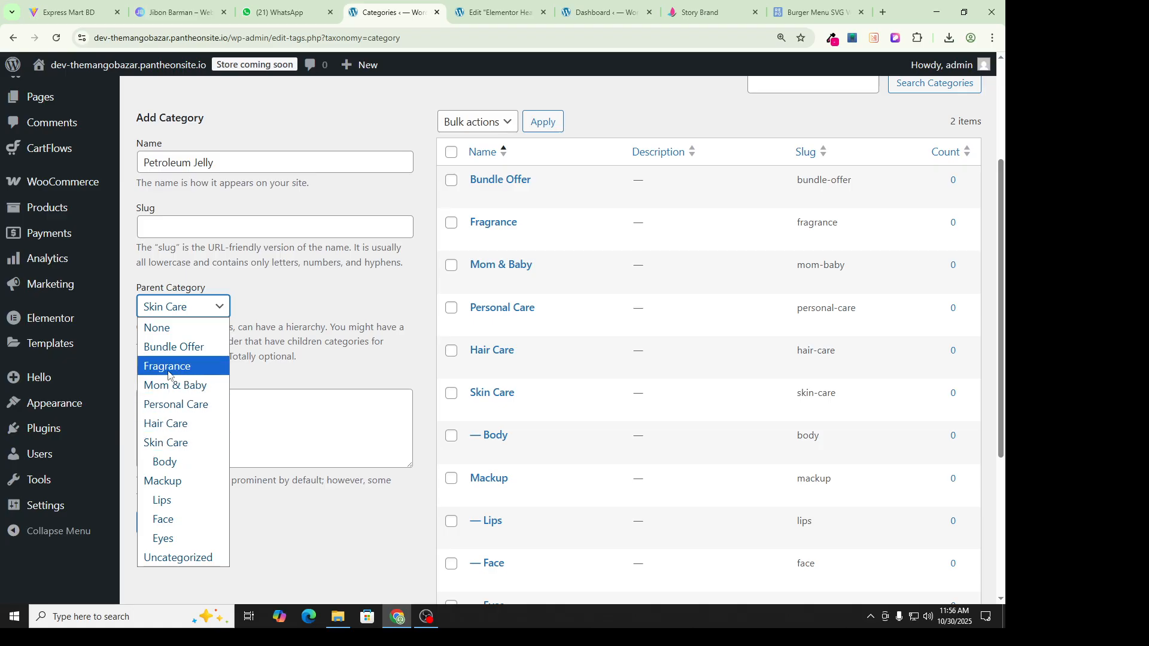
left_click(174, 404)
scroll(191, 514, "down", 1)
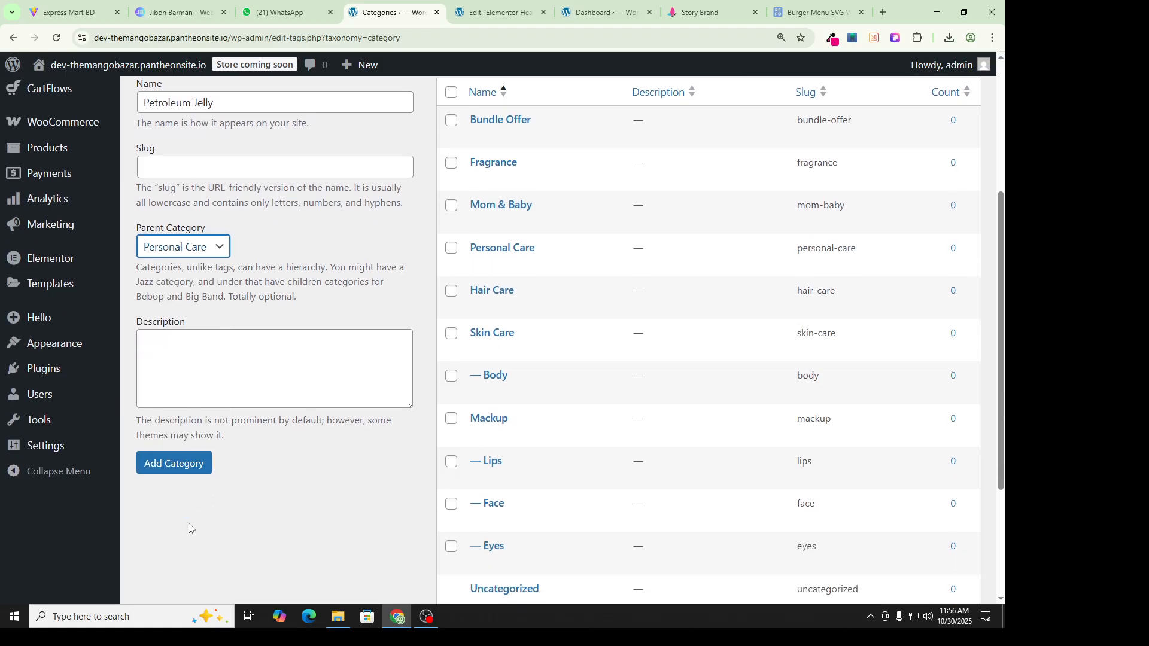
left_click(189, 465)
scroll(498, 380, "down", 3)
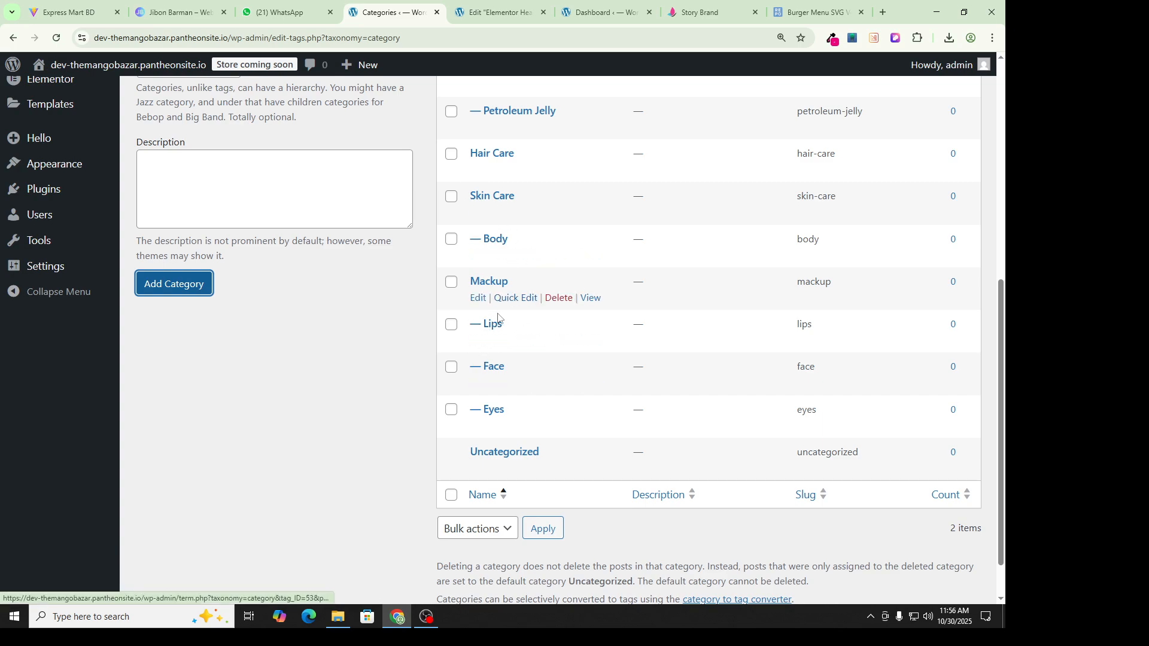
scroll(551, 316, "up", 5)
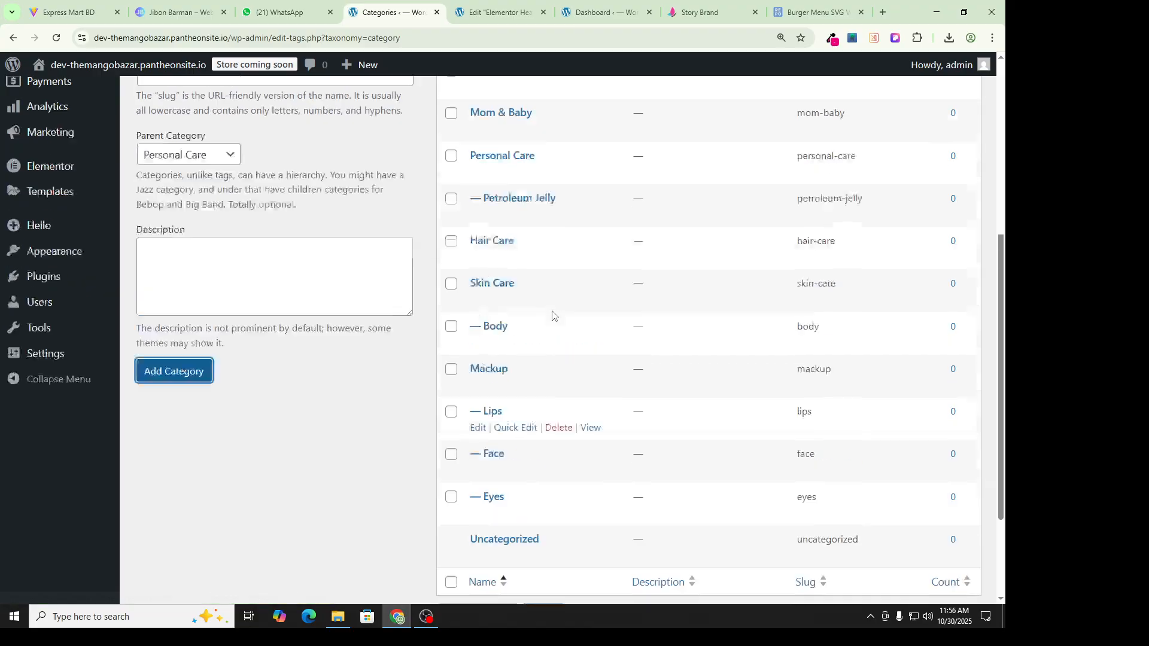
scroll(468, 388, "down", 6)
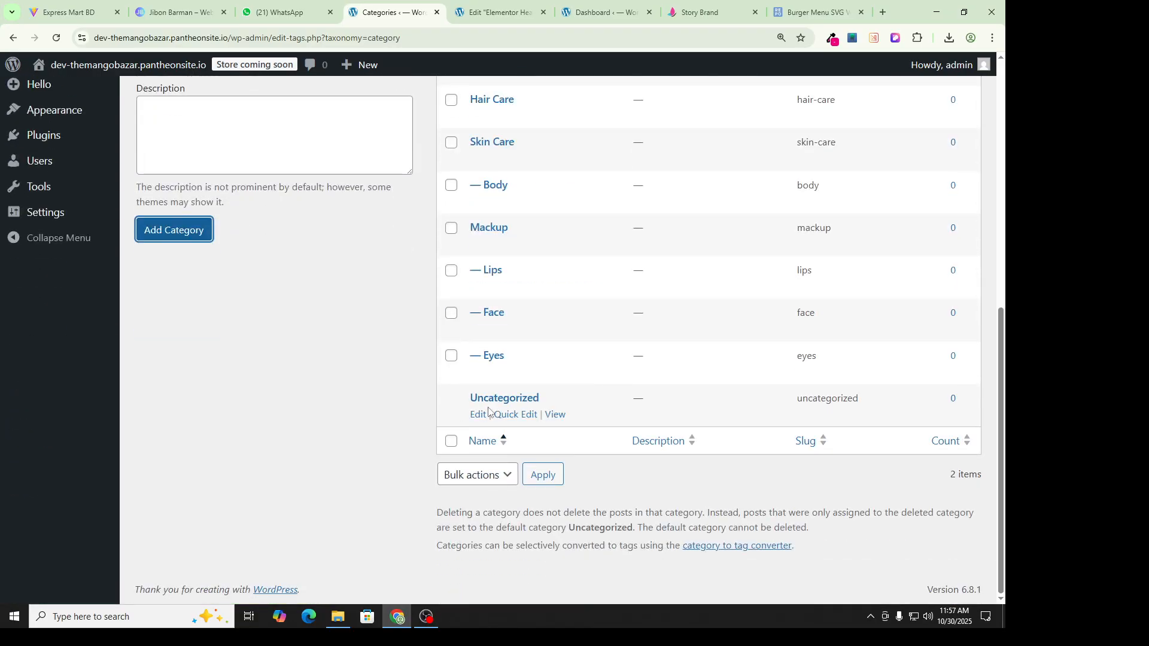
scroll(2, 243, "up", 1)
scroll(1, 244, "up", 8)
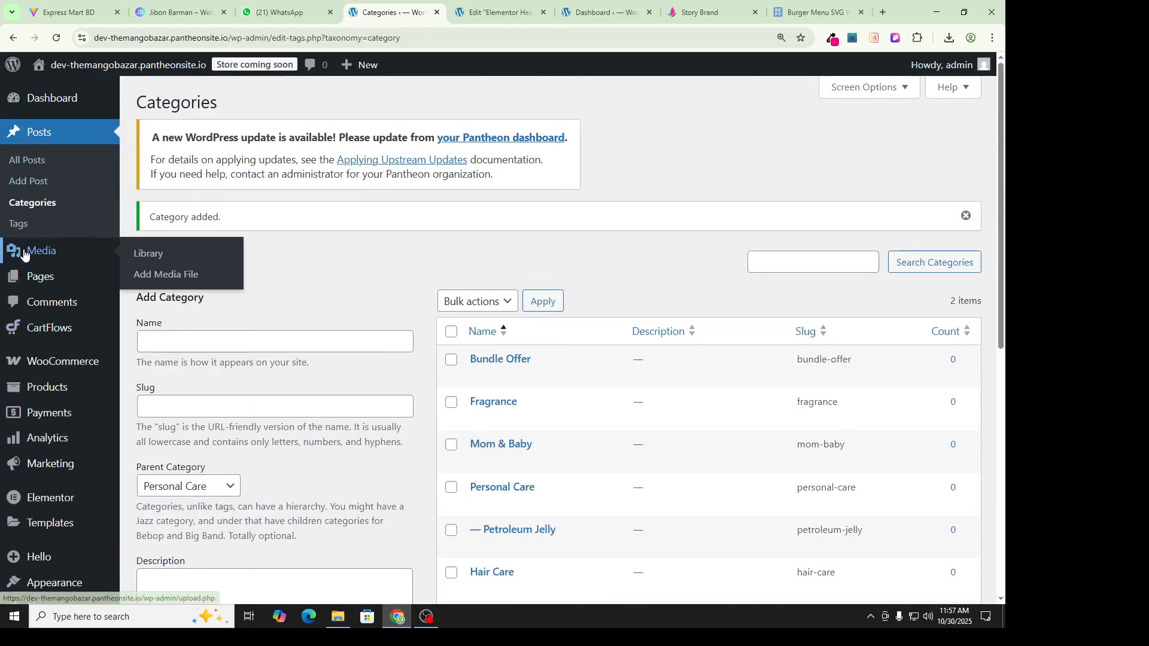
scroll(57, 415, "down", 3)
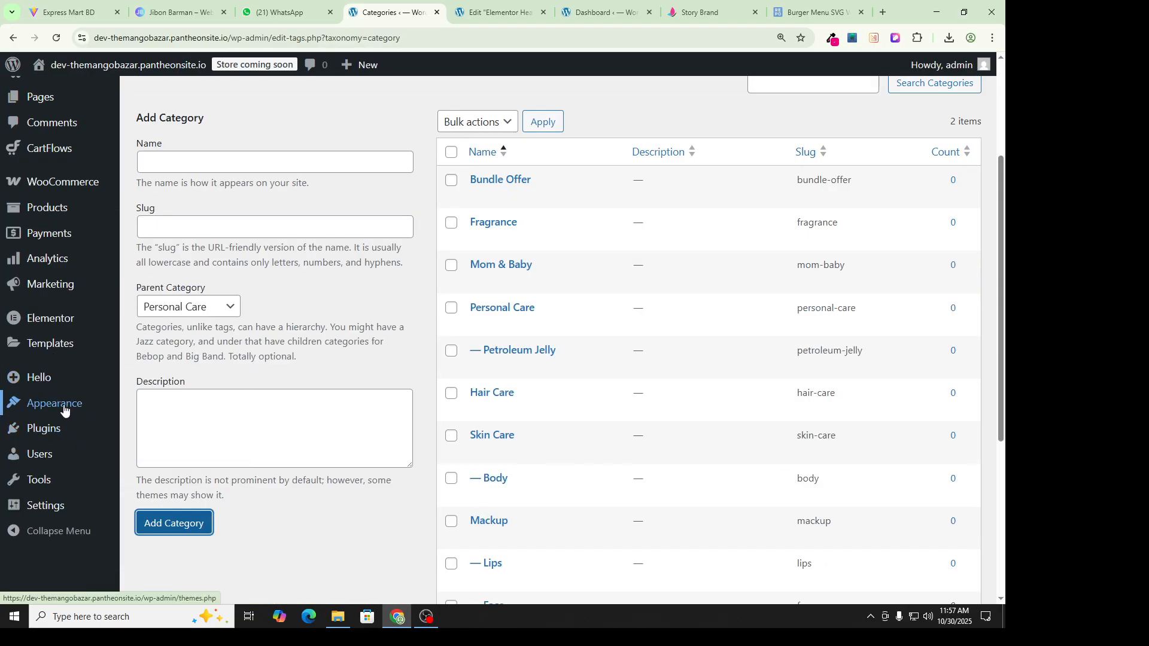
Step: In Appearance > Menus, expand Categories and show all of them with View All
mouse_move(110, 419)
left_click(154, 470)
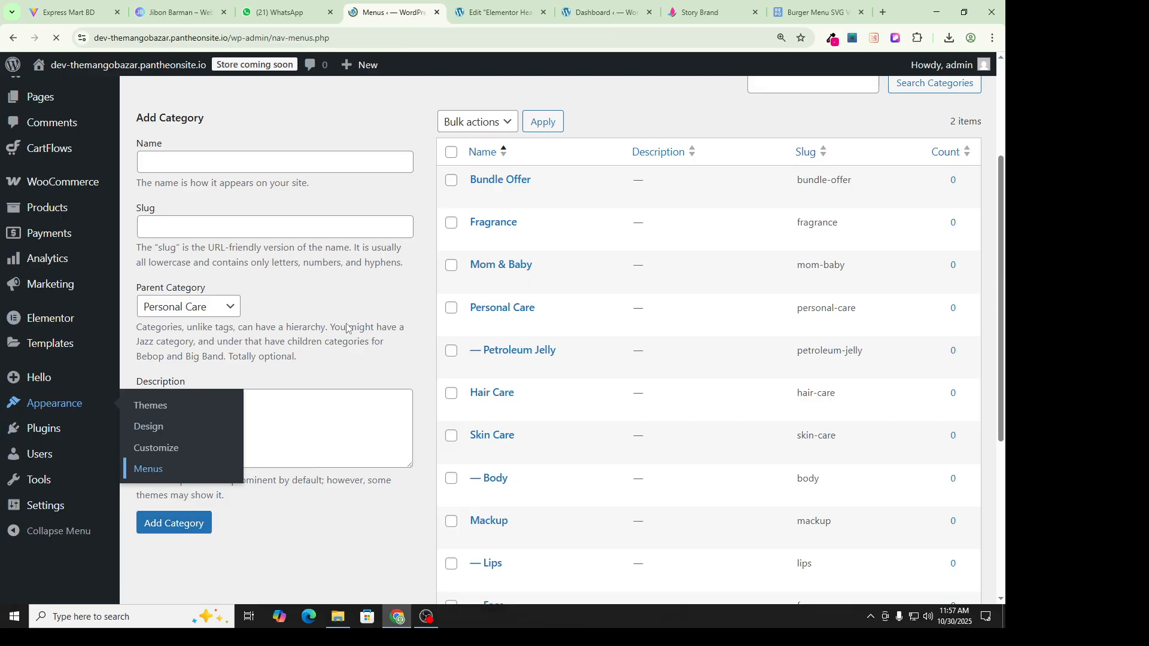
scroll(383, 318, "down", 2)
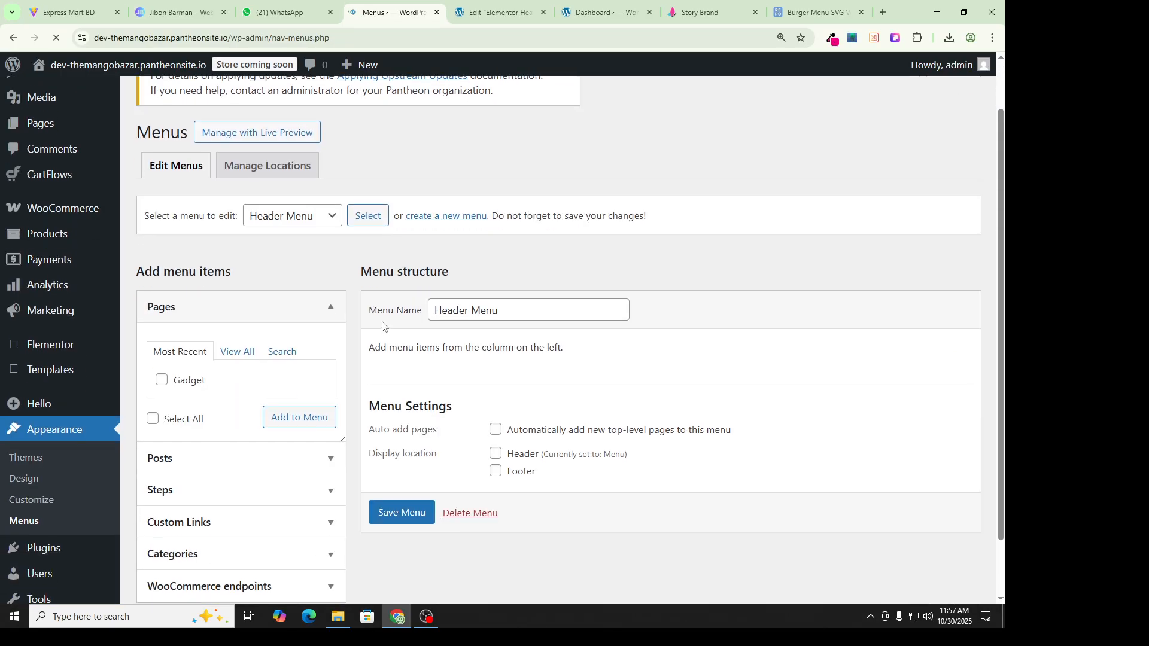
left_click(525, 247)
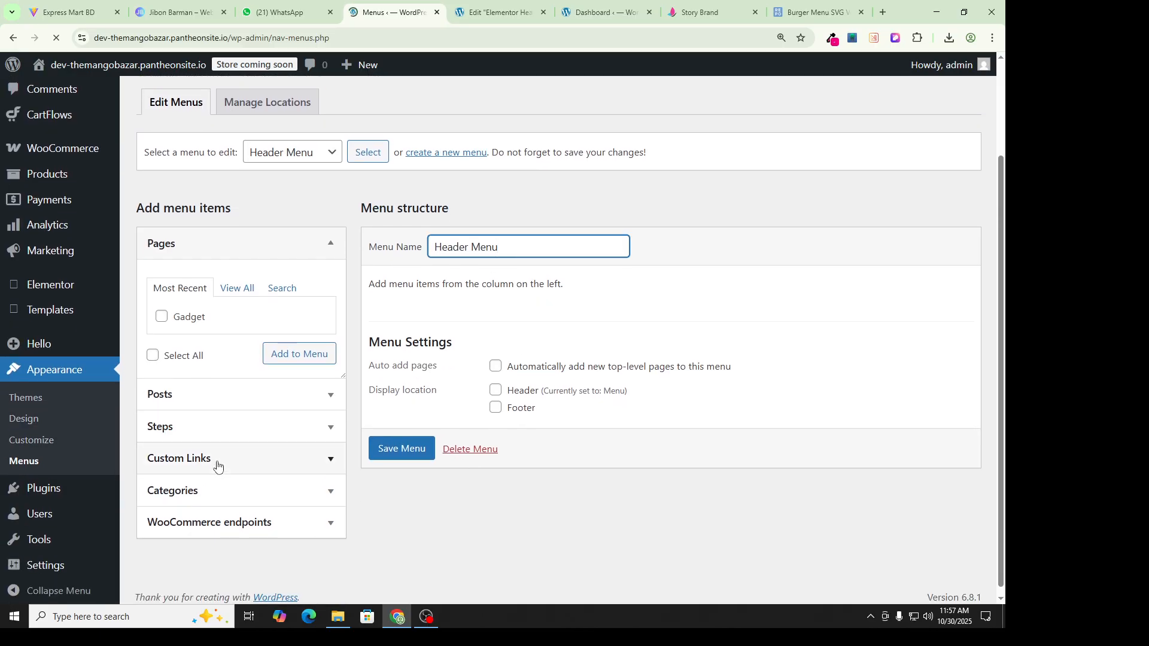
left_click(204, 491)
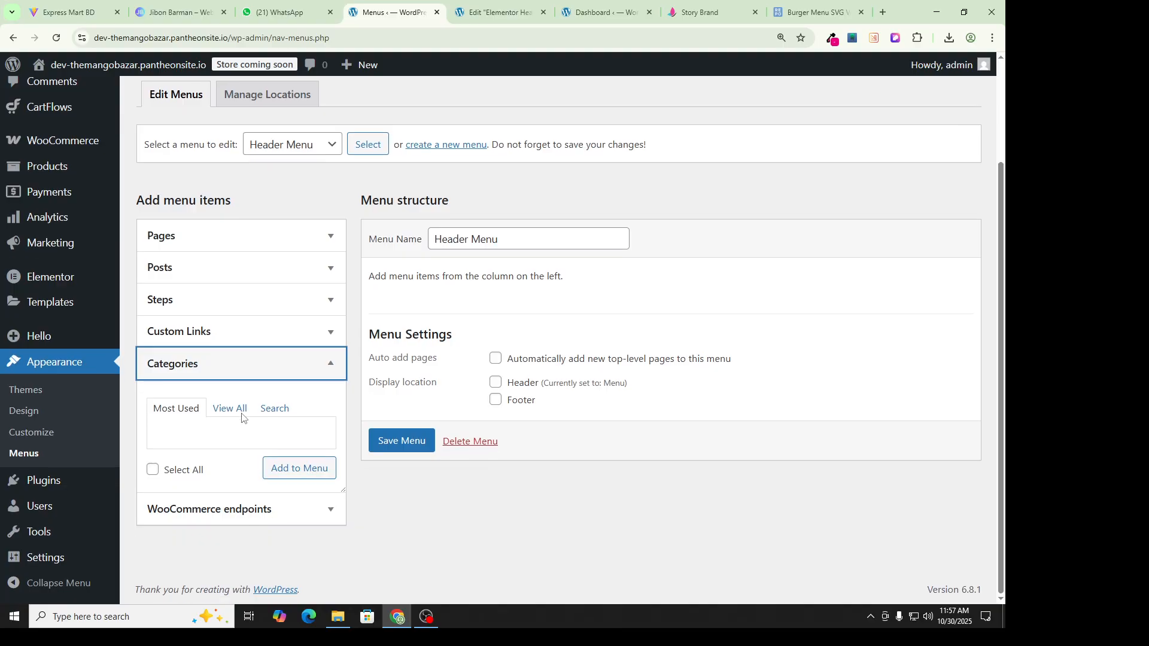
left_click(230, 408)
scroll(164, 395, "down", 2)
Step: Tick Bundle Offer, Fragrance, Hair Care, Mackup, Mom & Baby, Personal Care and subcategories, then Add to Menu
left_click(162, 318)
left_click(162, 336)
left_click(161, 354)
left_click(160, 336)
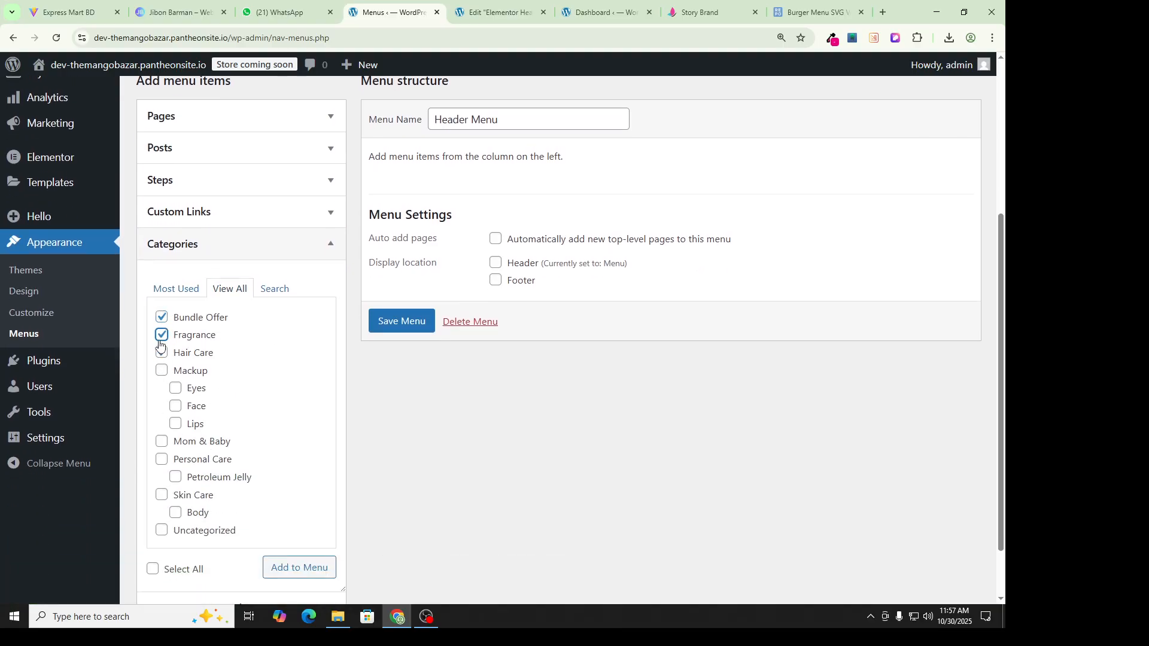
left_click(160, 370)
scroll(160, 383, "down", 1)
left_click(160, 381)
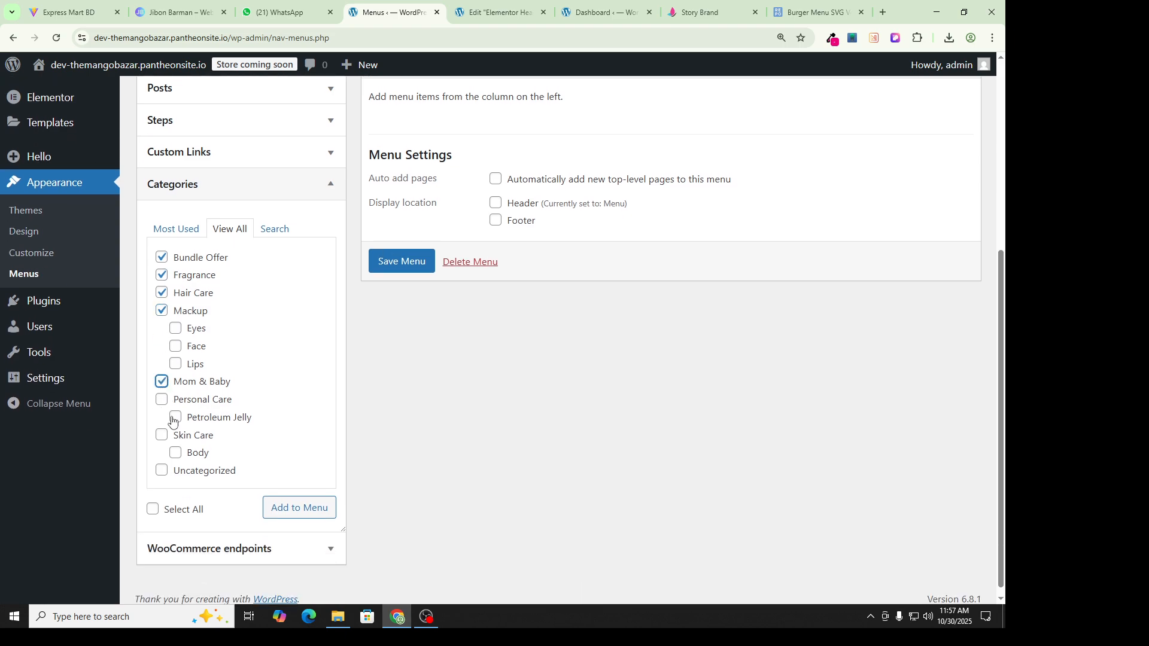
left_click(161, 400)
left_click(175, 329)
left_click(175, 346)
left_click(176, 364)
left_click(175, 418)
left_click(161, 435)
left_click(176, 453)
scroll(195, 426, "down", 1)
left_click(299, 498)
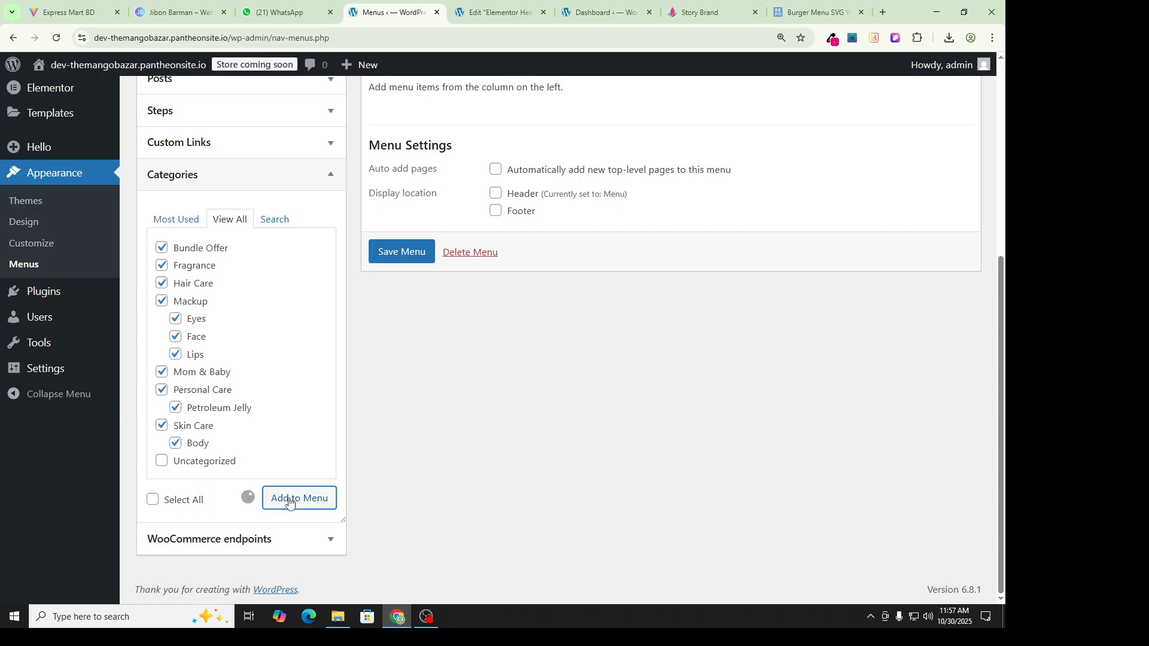
Step: Nest Eyes, Face and Lips as sub items under Mackup
scroll(497, 308, "up", 3)
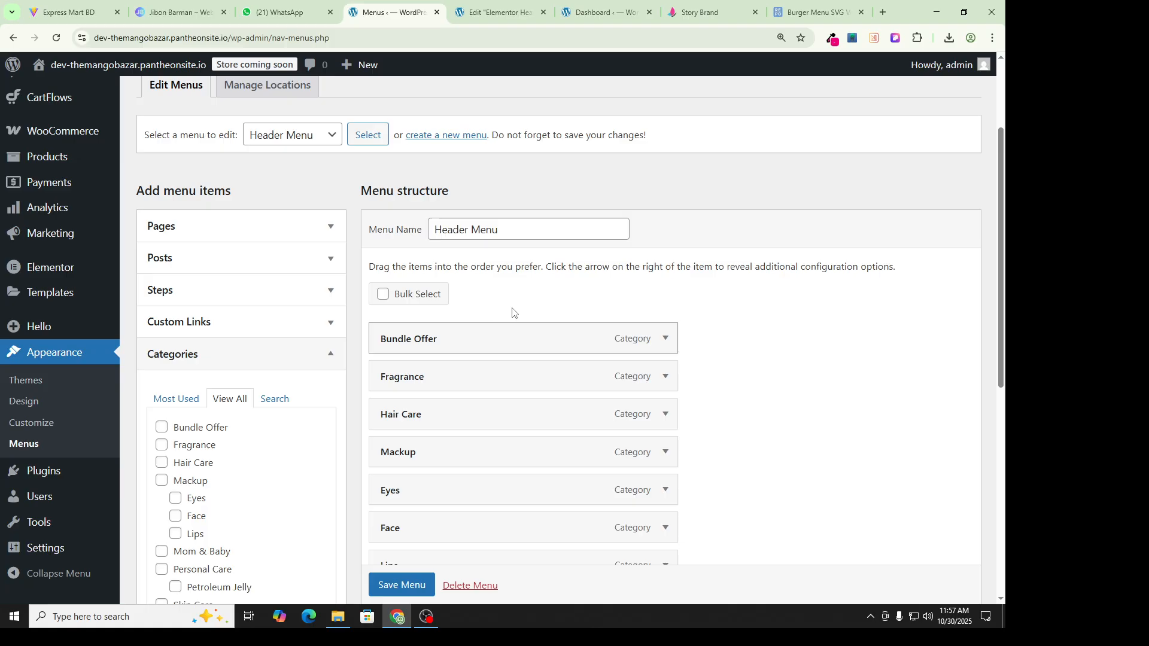
scroll(579, 299, "down", 2)
scroll(571, 291, "down", 2)
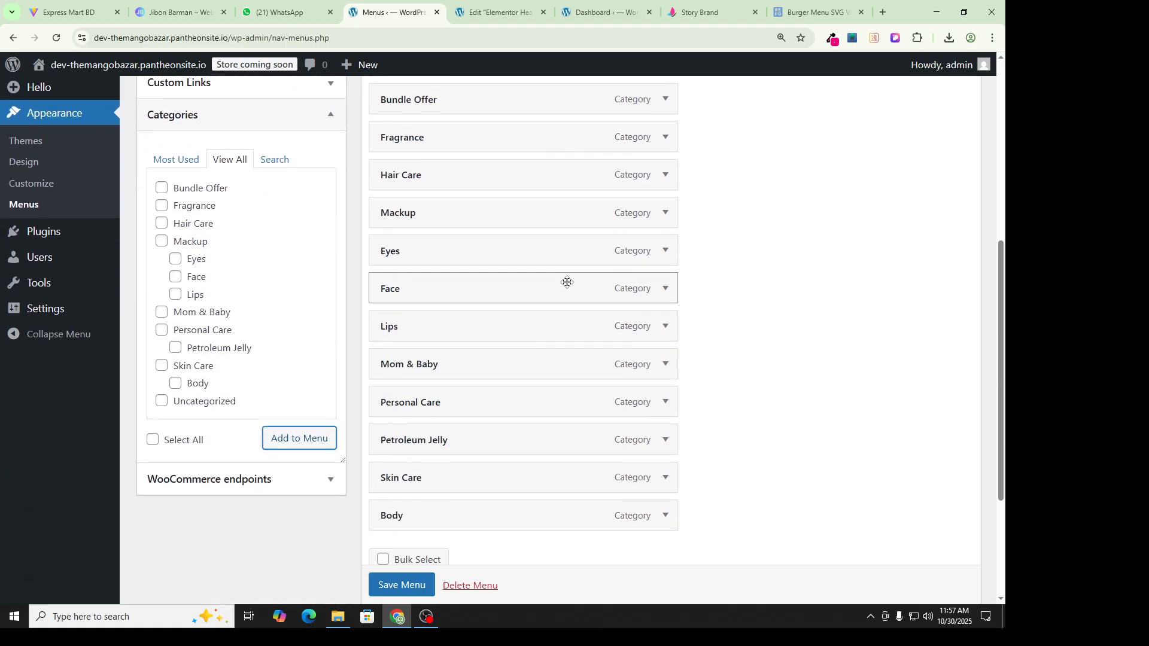
scroll(598, 306, "up", 2)
scroll(577, 318, "down", 3)
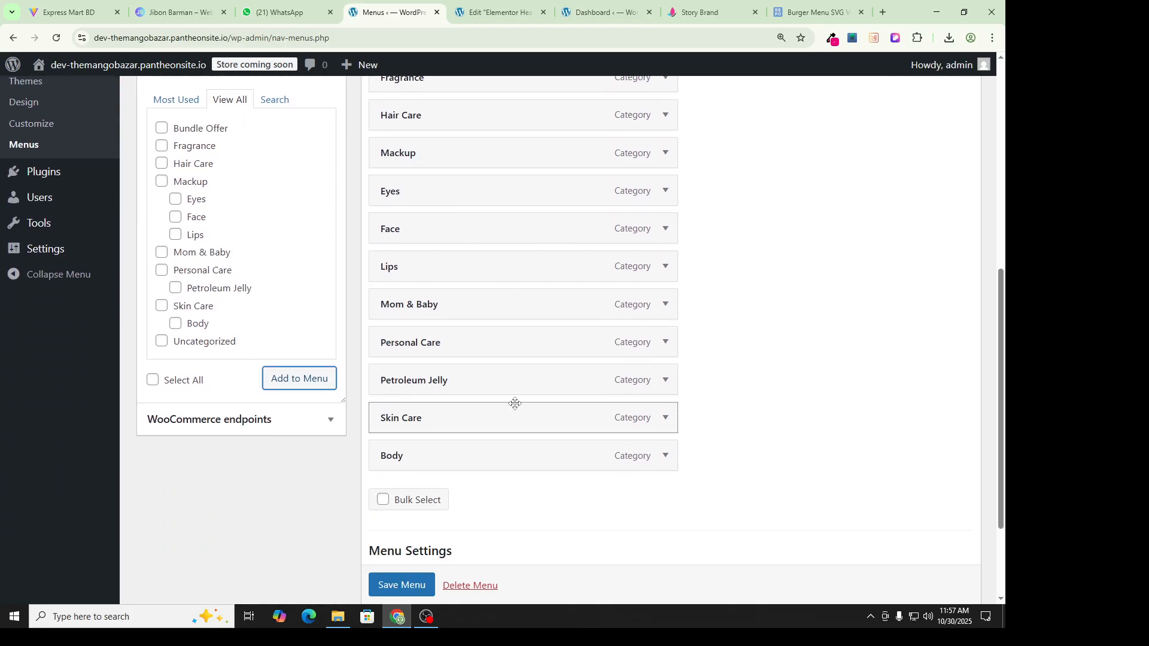
scroll(552, 406, "up", 1)
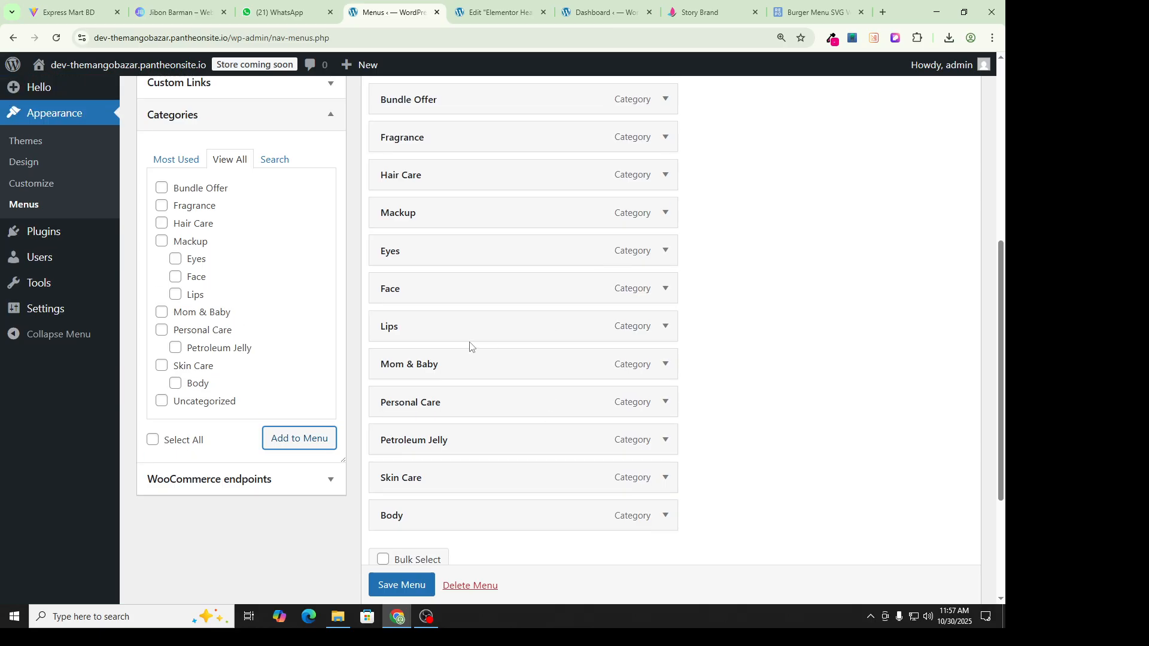
scroll(764, 283, "up", 1)
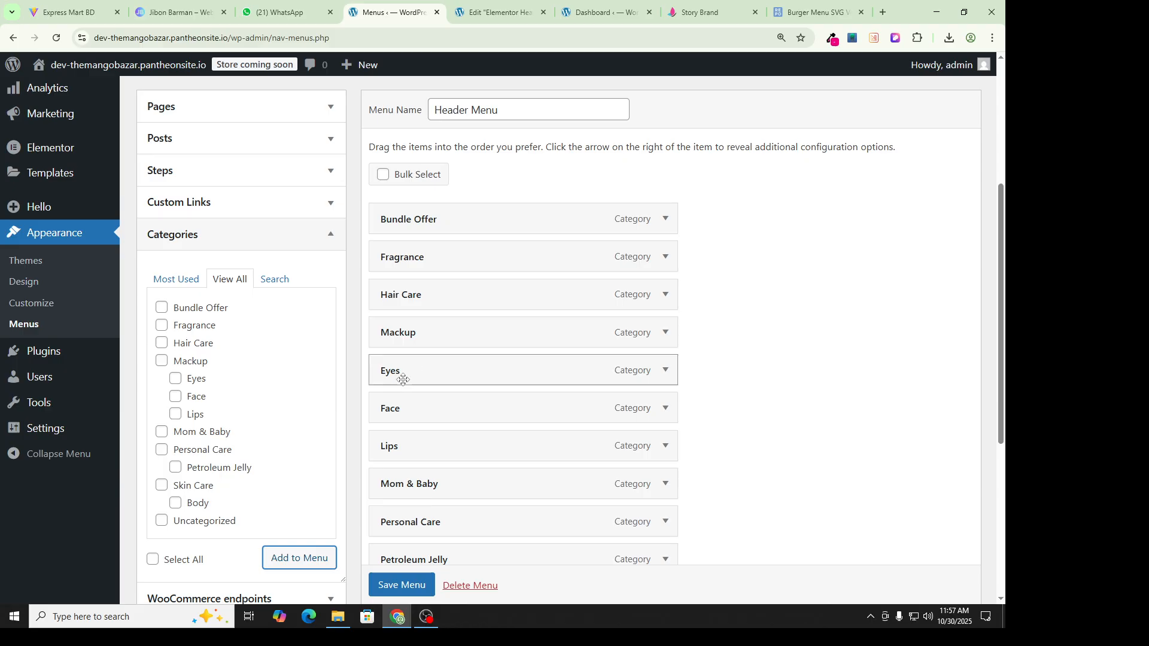
left_click_drag(406, 379, 438, 376)
scroll(414, 304, "down", 2)
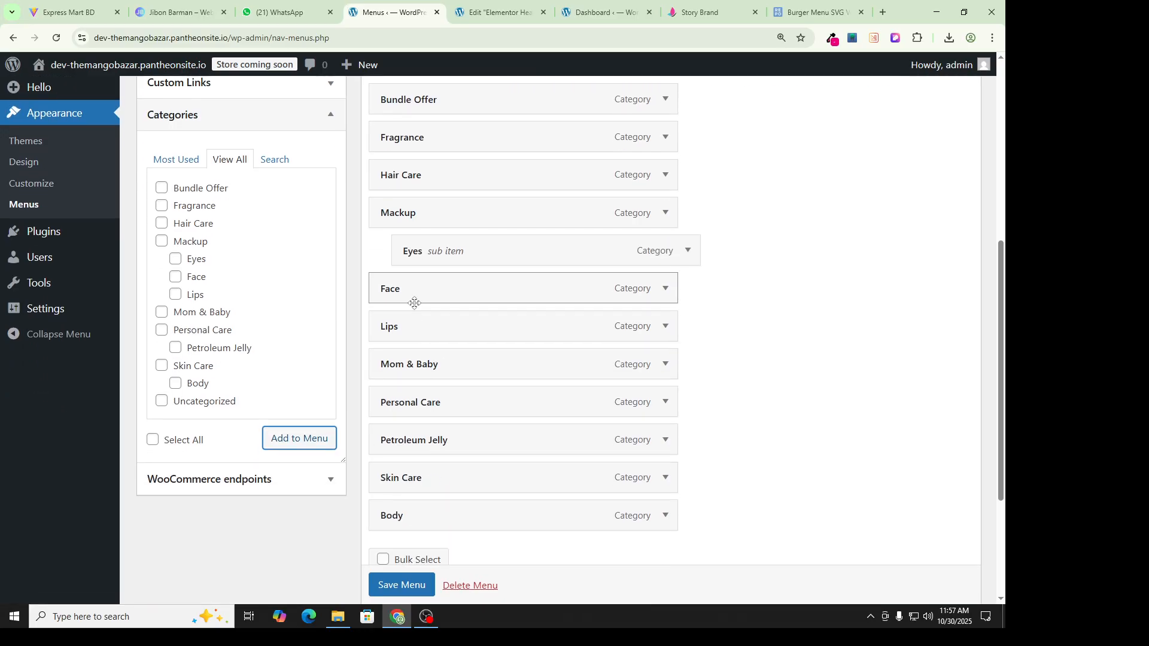
left_click_drag(415, 298, 470, 291)
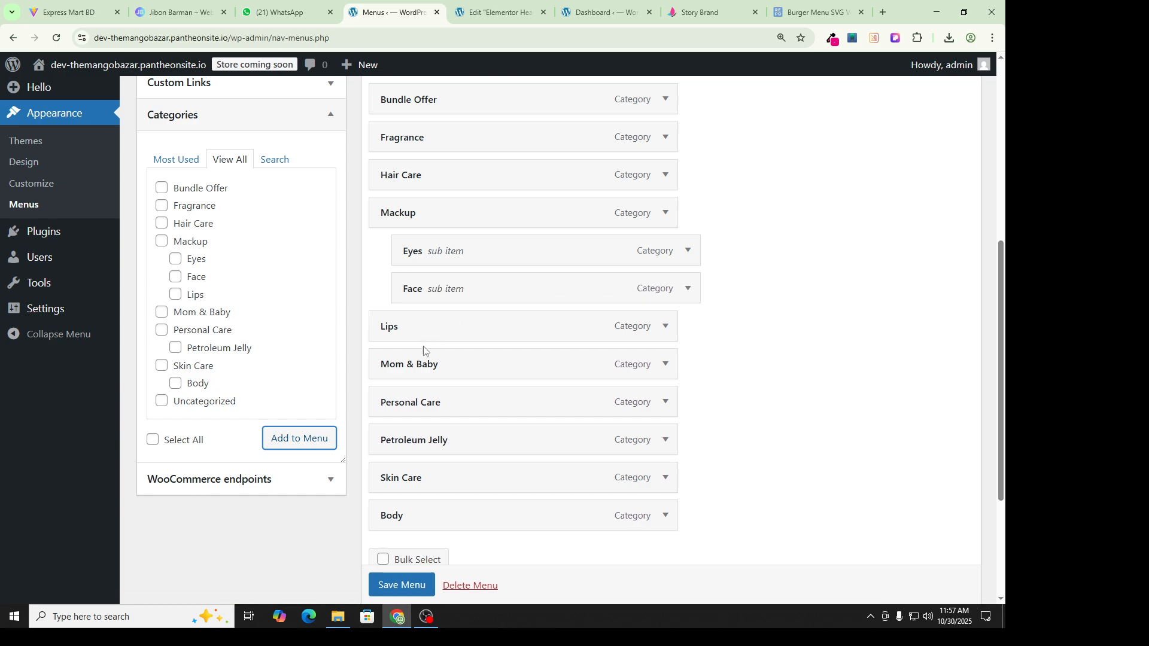
left_click_drag(426, 334, 451, 334)
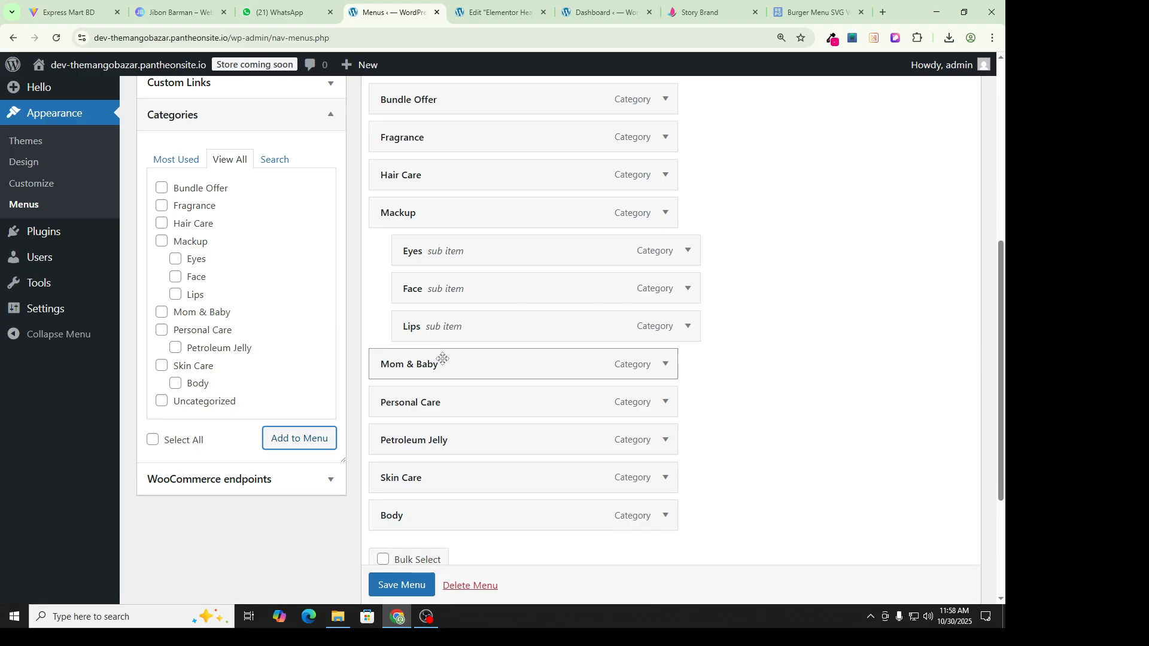
Step: Nest Petroleum Jelly under Personal Care and Body under Skin Care, then save the menu
scroll(430, 231, "up", 1)
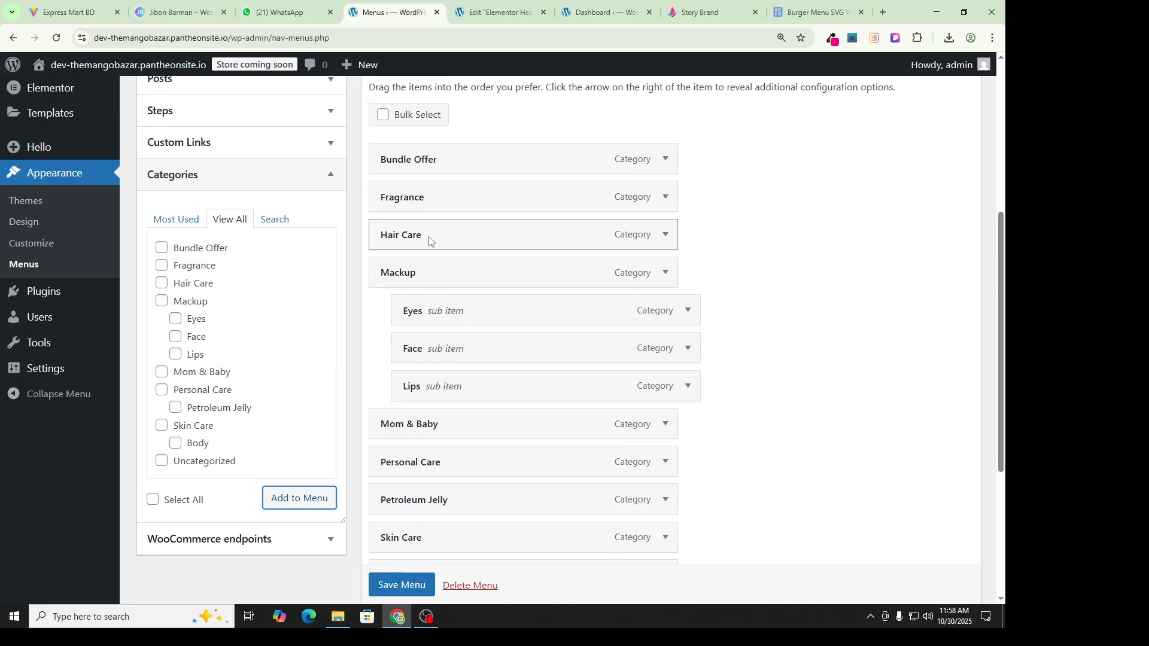
scroll(466, 359, "down", 1)
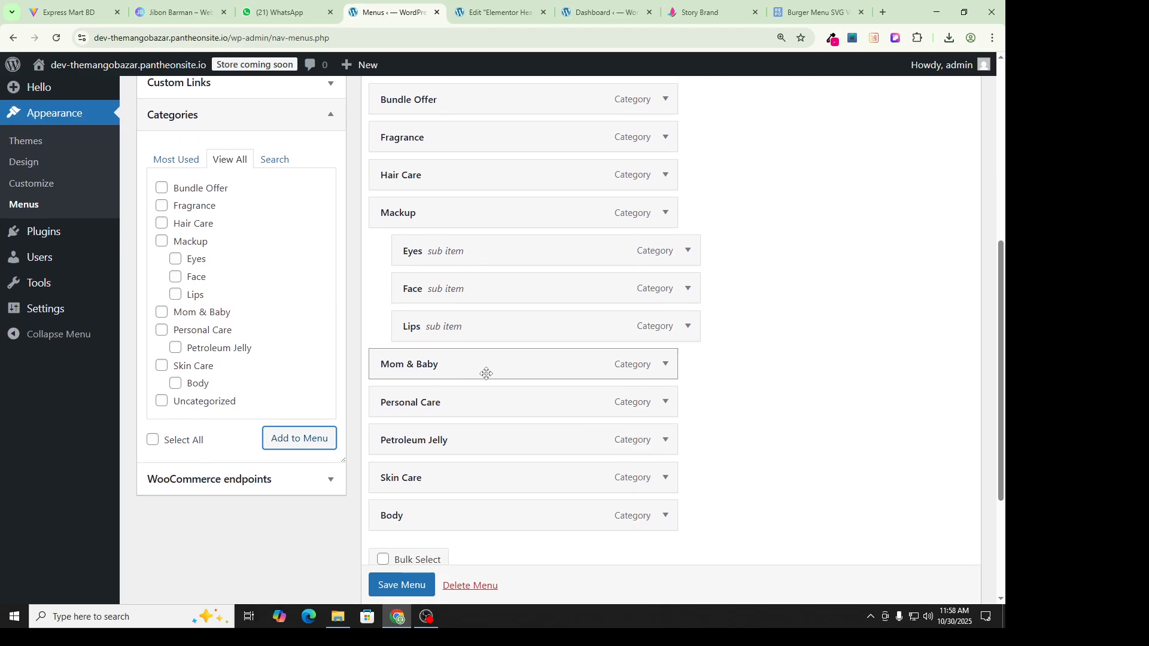
scroll(470, 359, "down", 1)
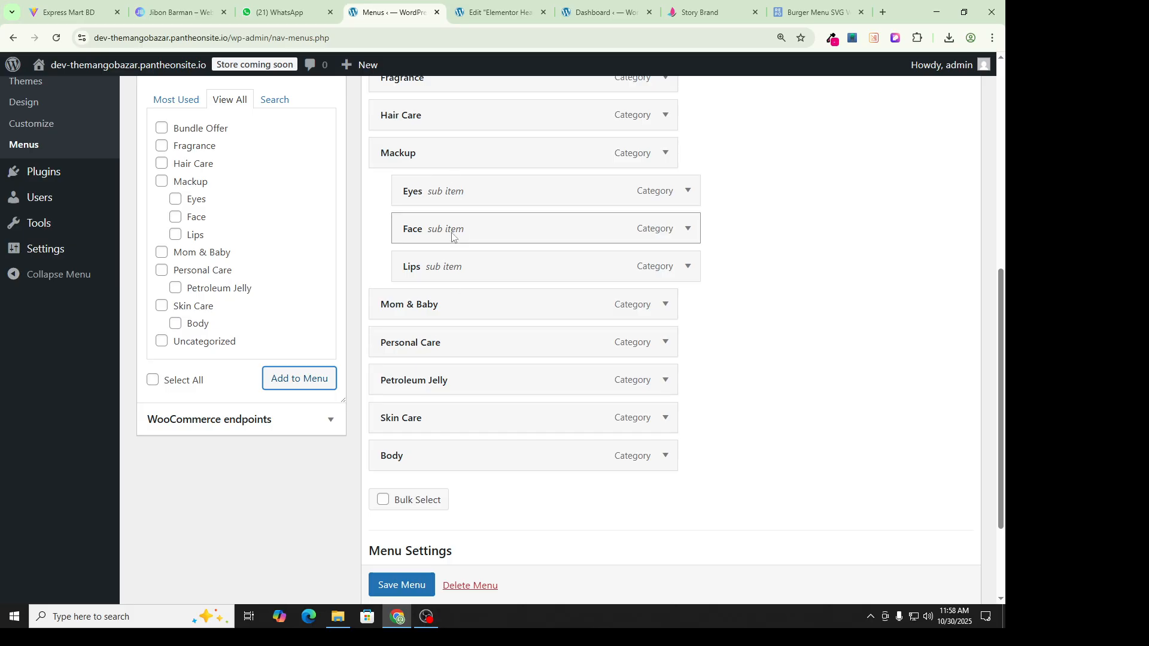
left_click_drag(423, 354, 452, 191)
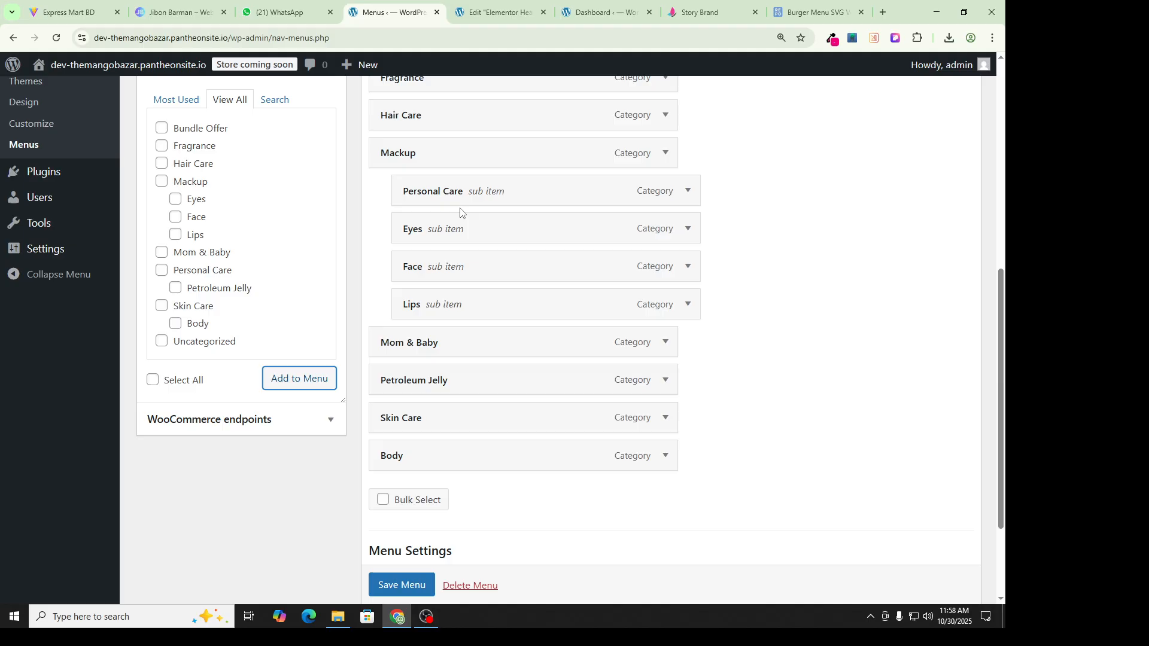
left_click_drag(461, 210, 443, 345)
left_click_drag(448, 391, 446, 464)
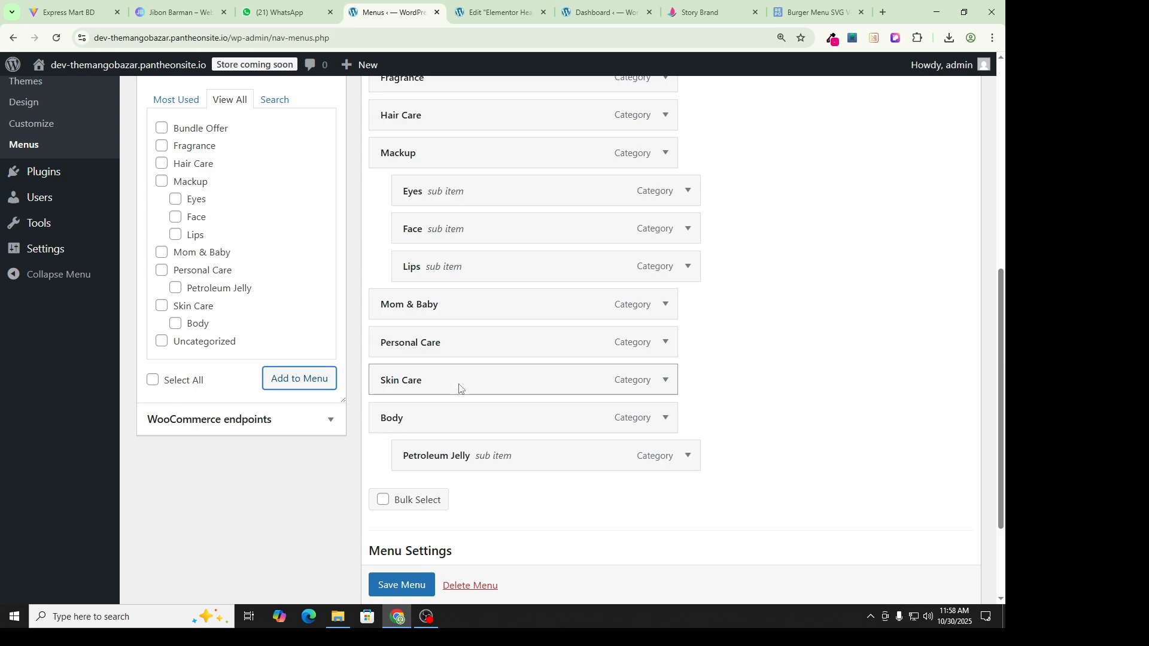
left_click_drag(465, 455, 446, 383)
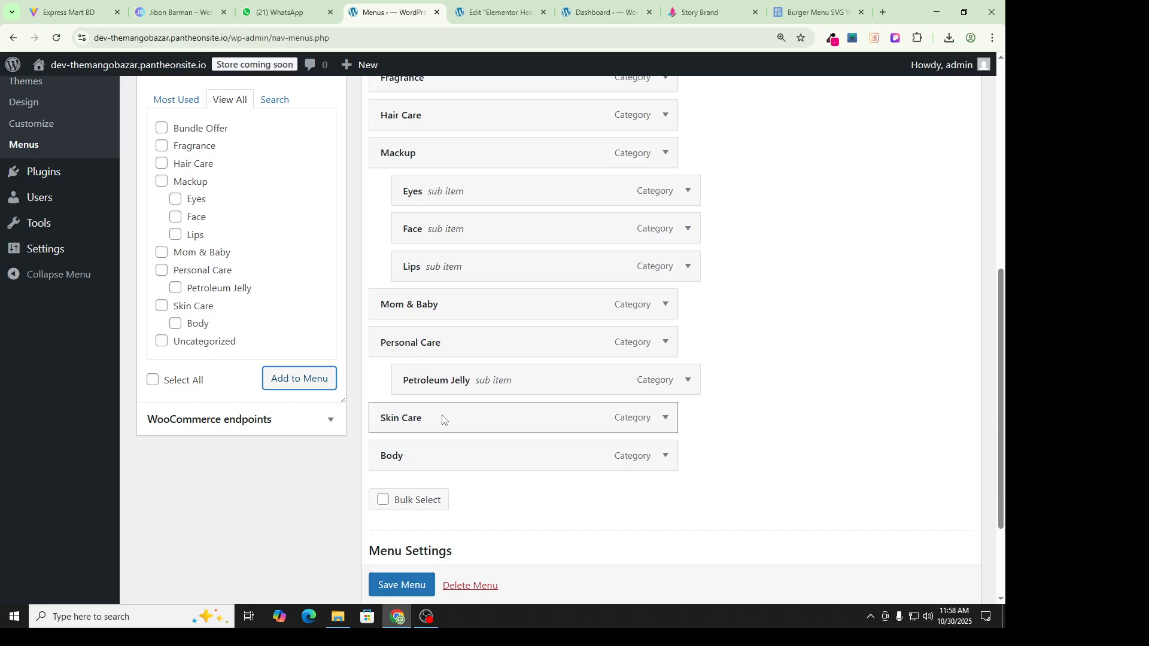
left_click_drag(431, 459, 451, 455)
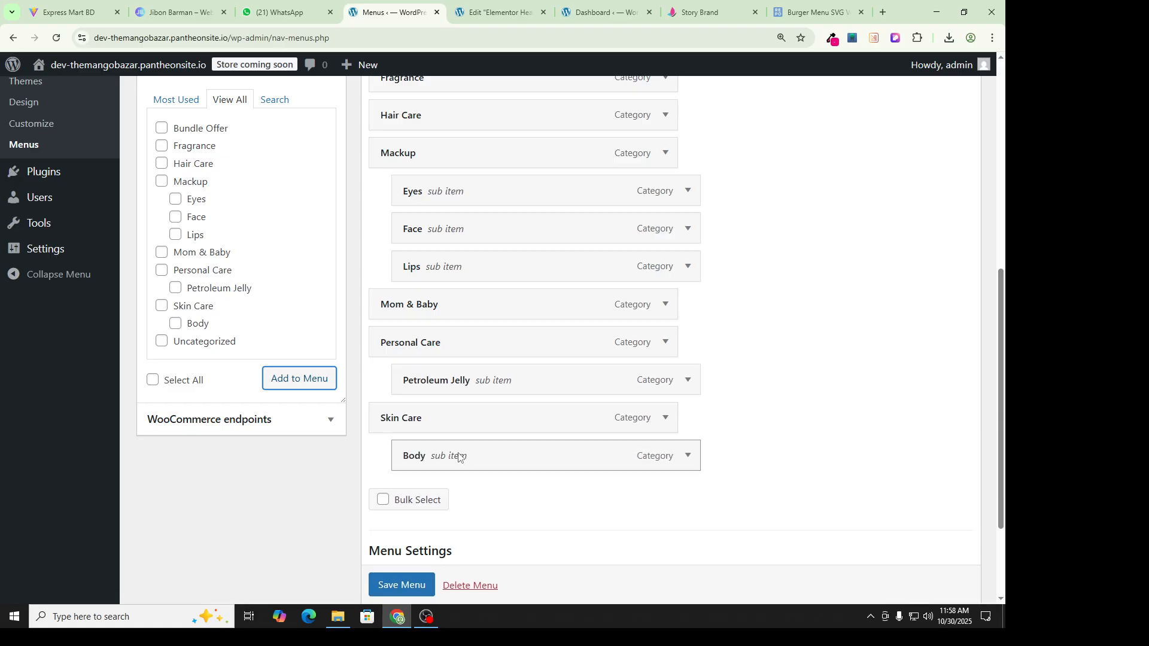
scroll(467, 288, "up", 3)
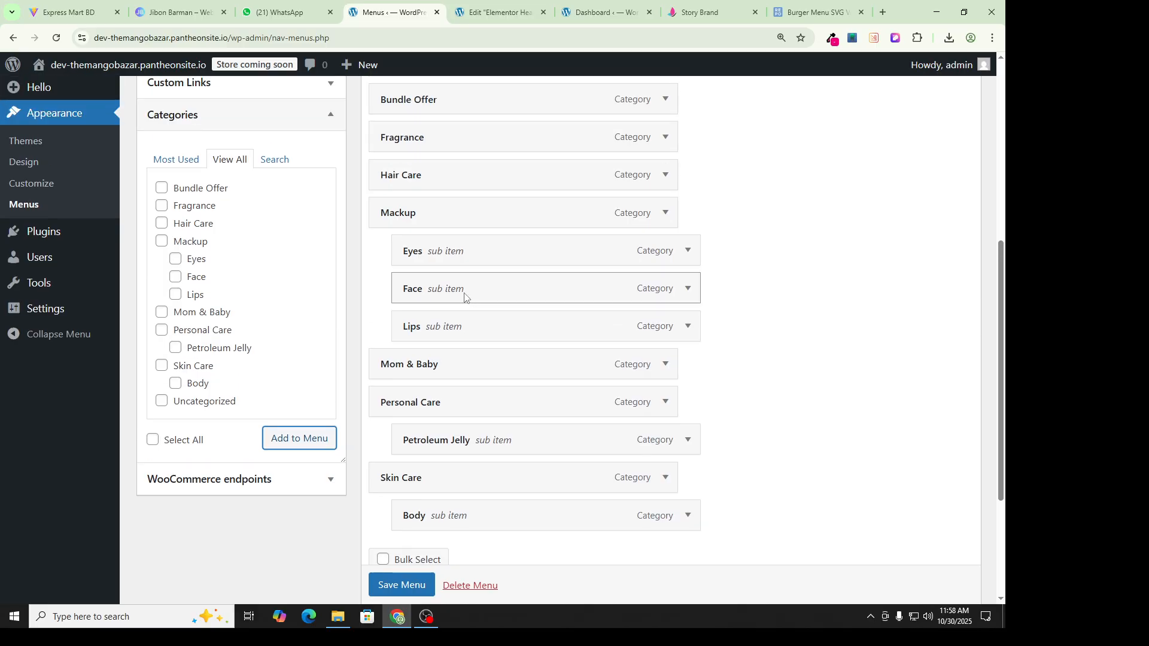
scroll(457, 281, "down", 3)
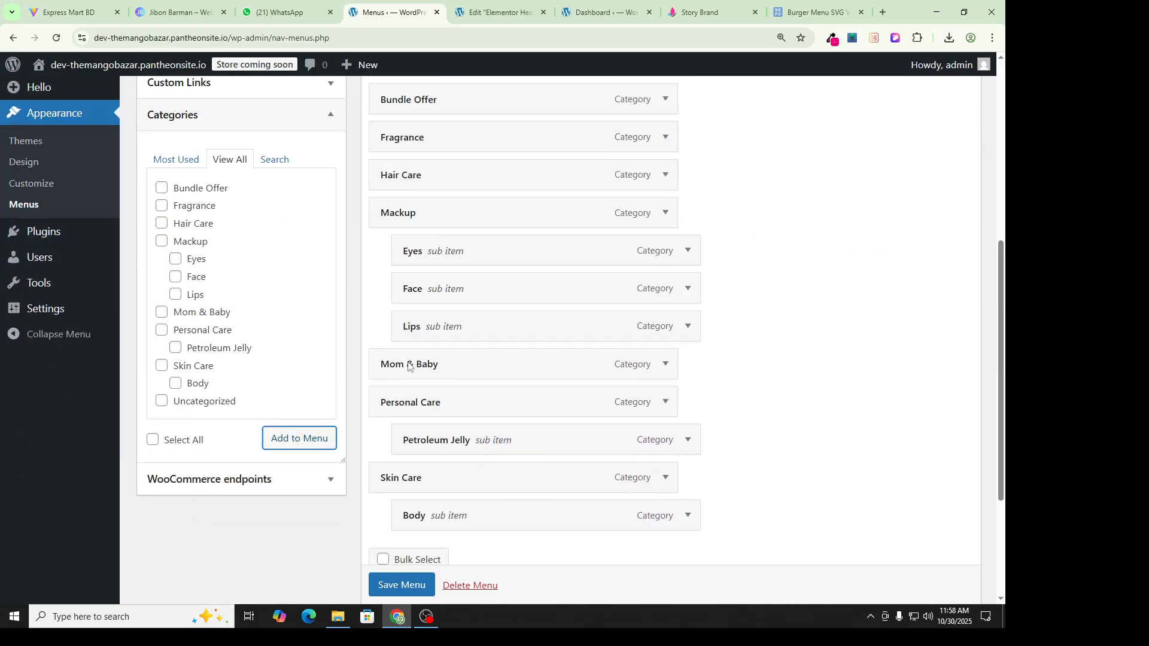
left_click(404, 586)
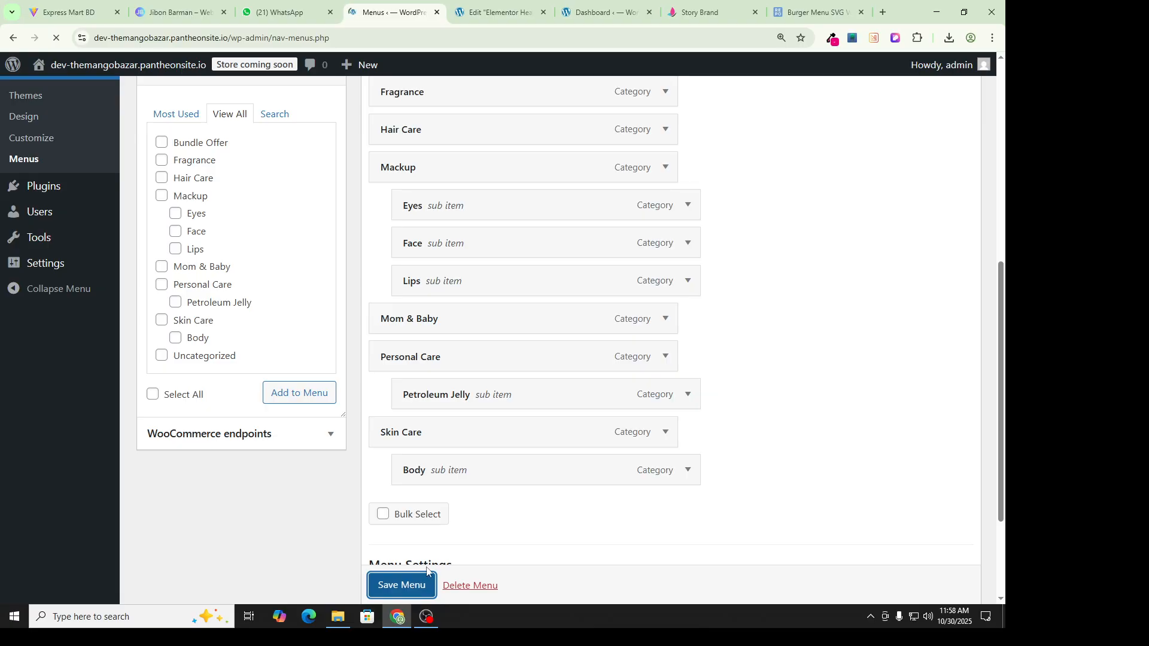
Step: Check the updated category menu on the live Story Brand storefront
scroll(459, 299, "down", 8)
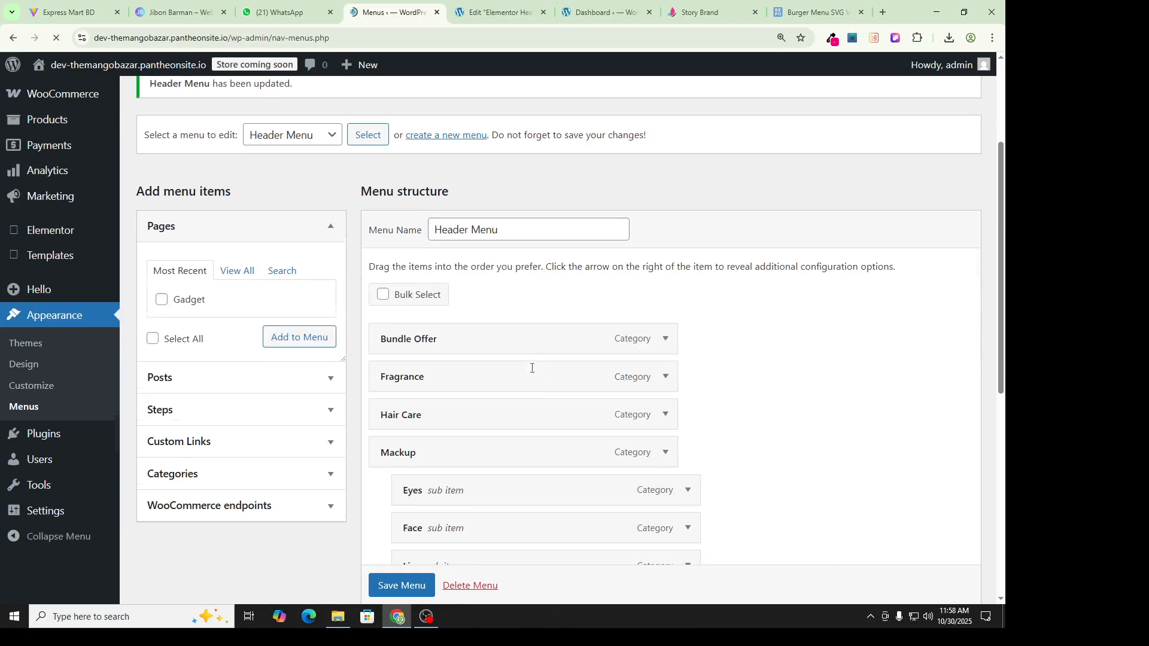
key("ctrl+Tab")
key("ctrl+Tab")
key("ctrl+Tab")
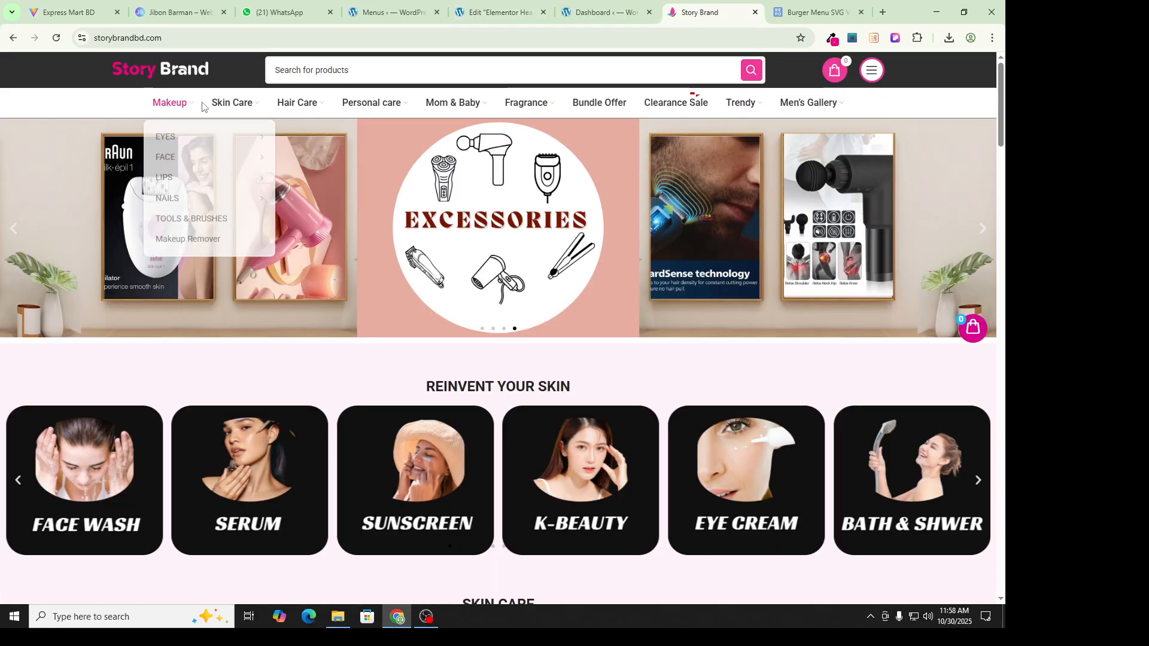
mouse_move(819, 107)
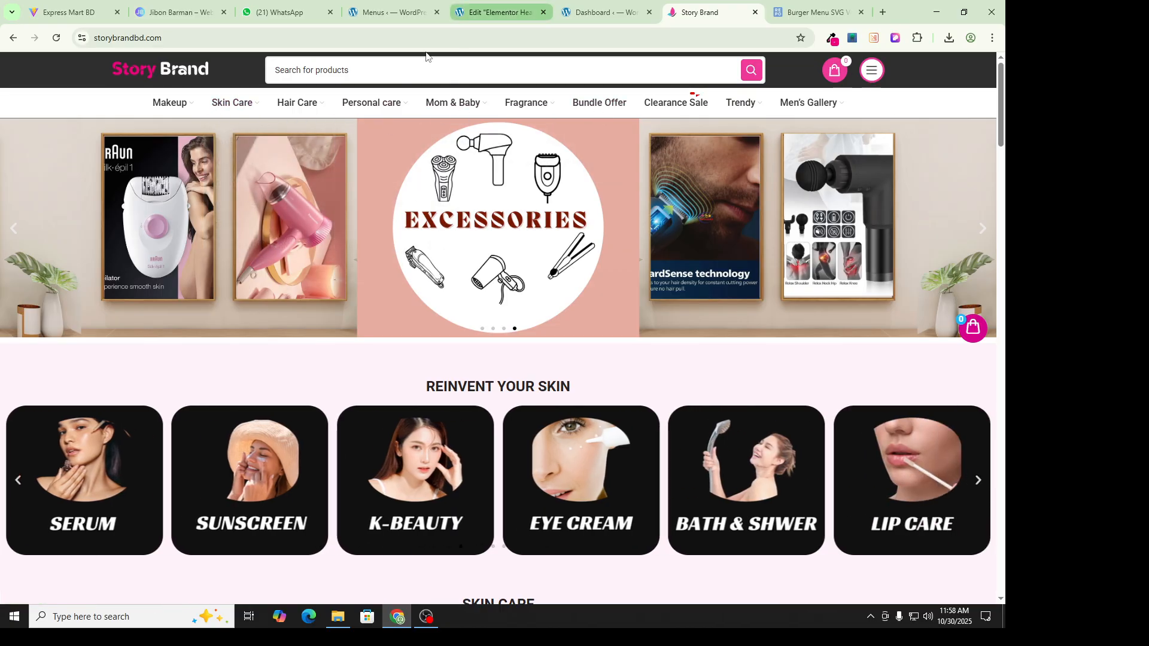
left_click(601, 11)
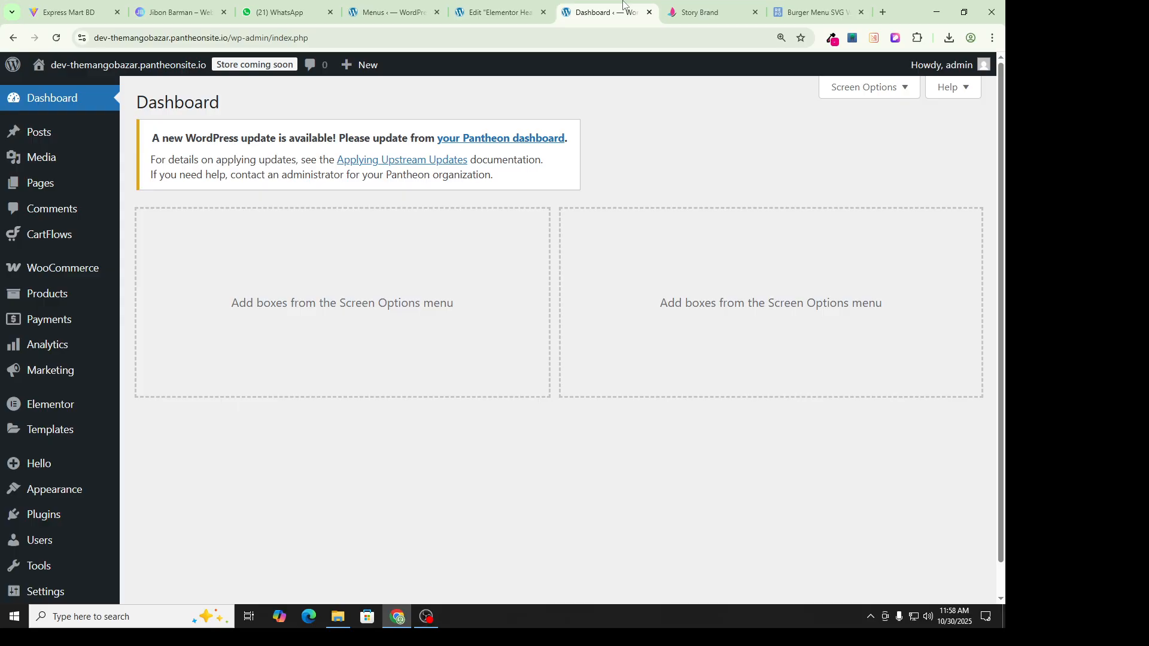
left_click(701, 11)
Step: Bring up the Elementor Header template in the Elementor editor
left_click(400, 5)
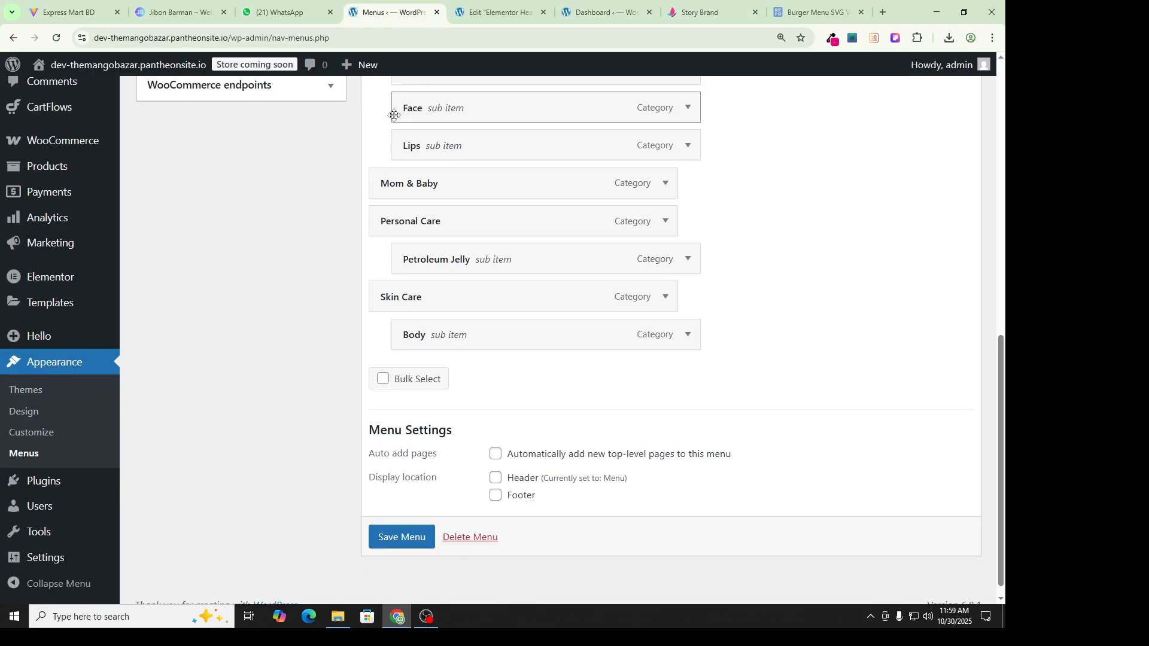
scroll(198, 246, "up", 2)
scroll(90, 422, "down", 1)
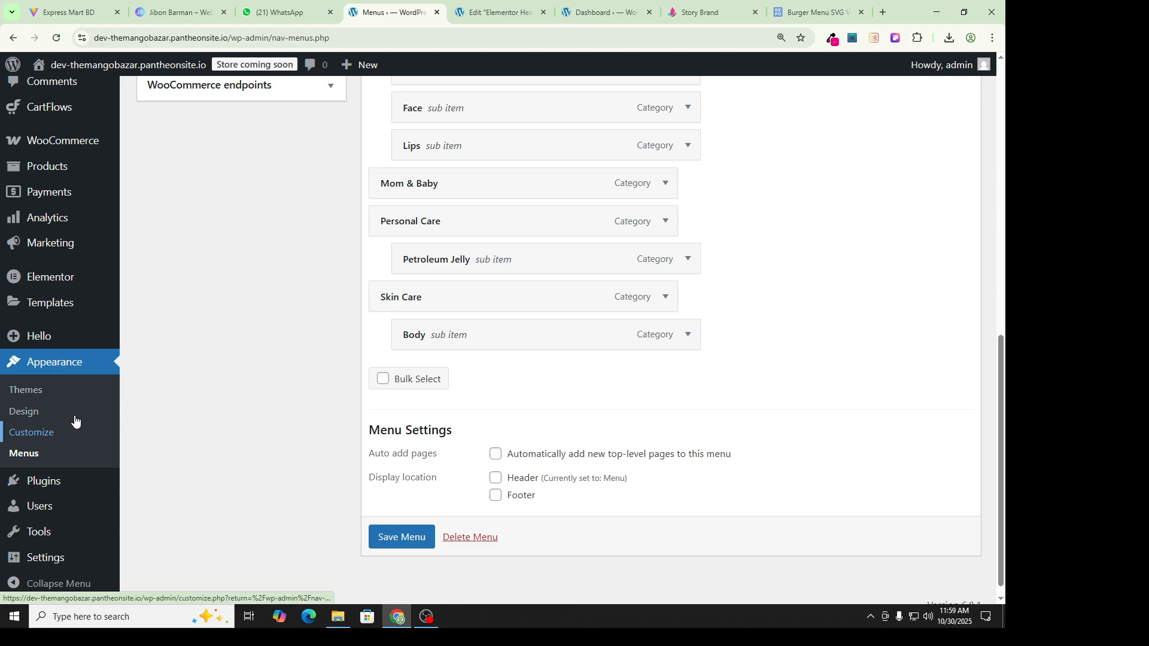
left_click(631, 12)
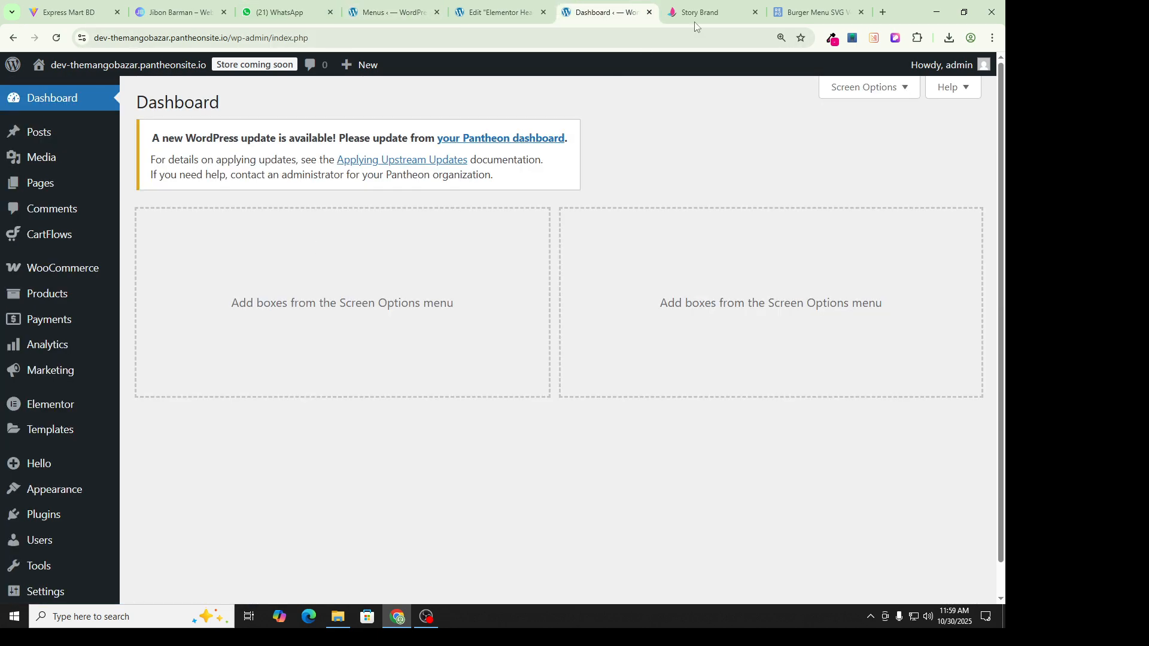
left_click(814, 12)
left_click(602, 12)
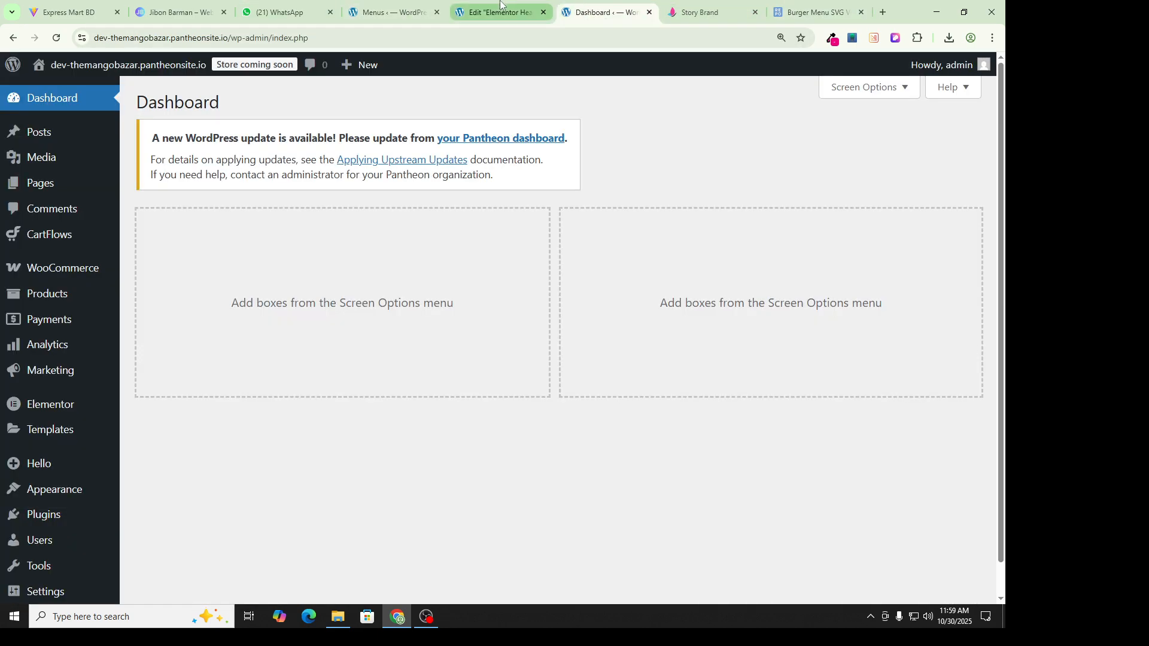
left_click(501, 4)
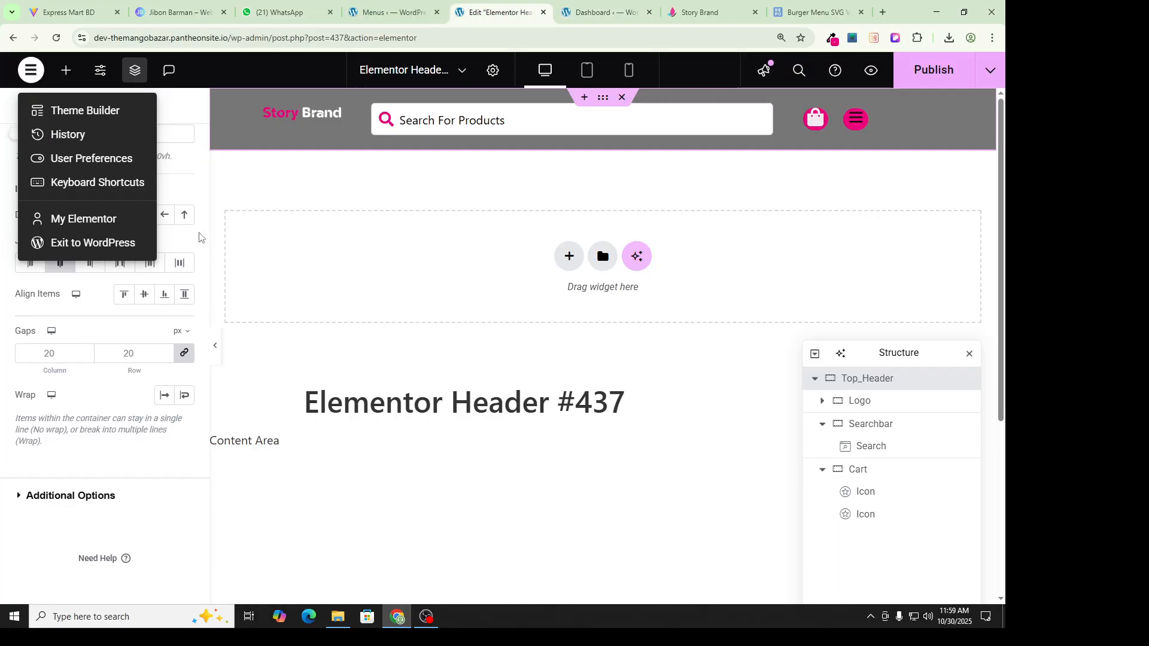
Step: Drag a new Container from the widget panel below the Top_Header row
left_click(223, 246)
left_click(66, 70)
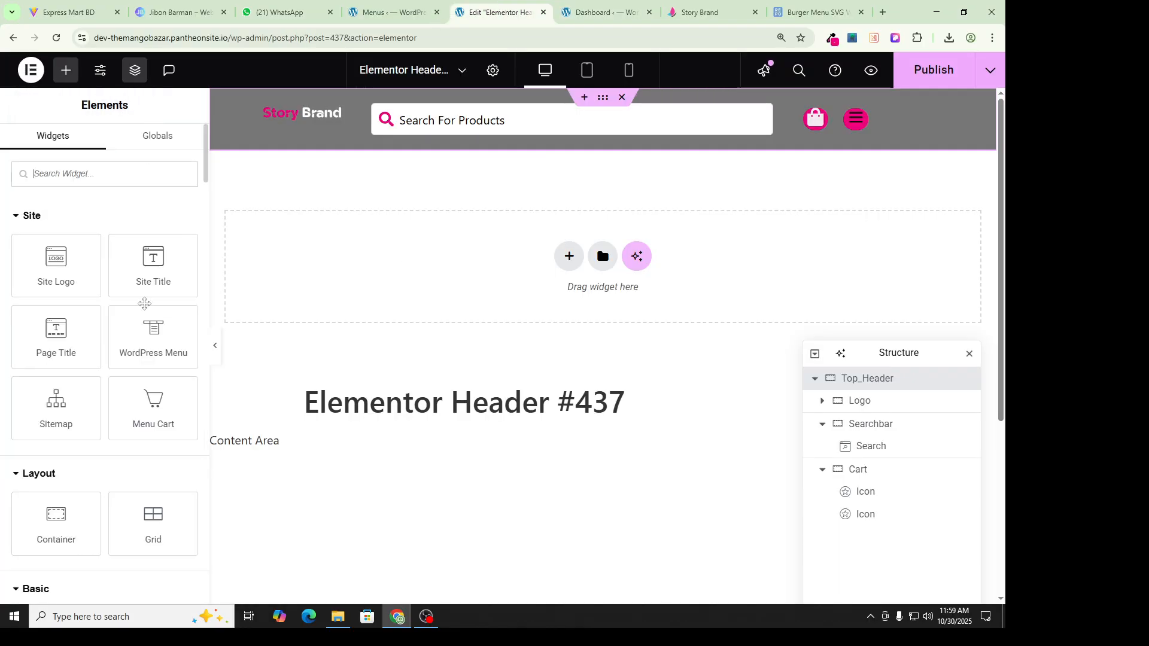
scroll(56, 461, "down", 2)
left_click_drag(56, 400, 480, 295)
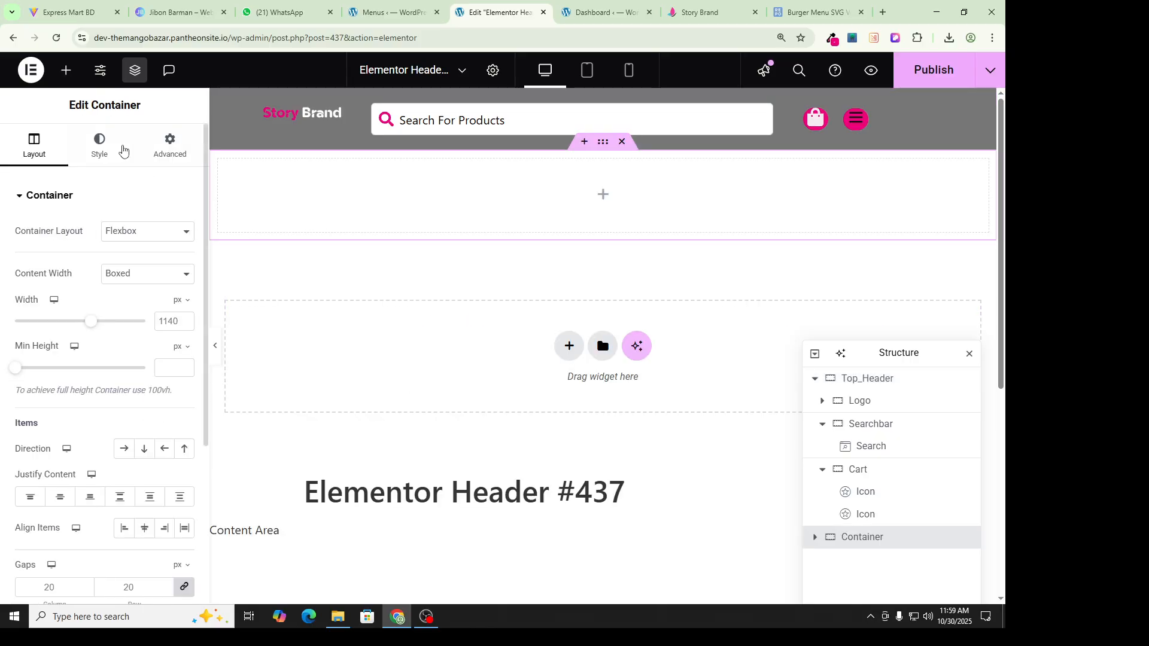
left_click(677, 6)
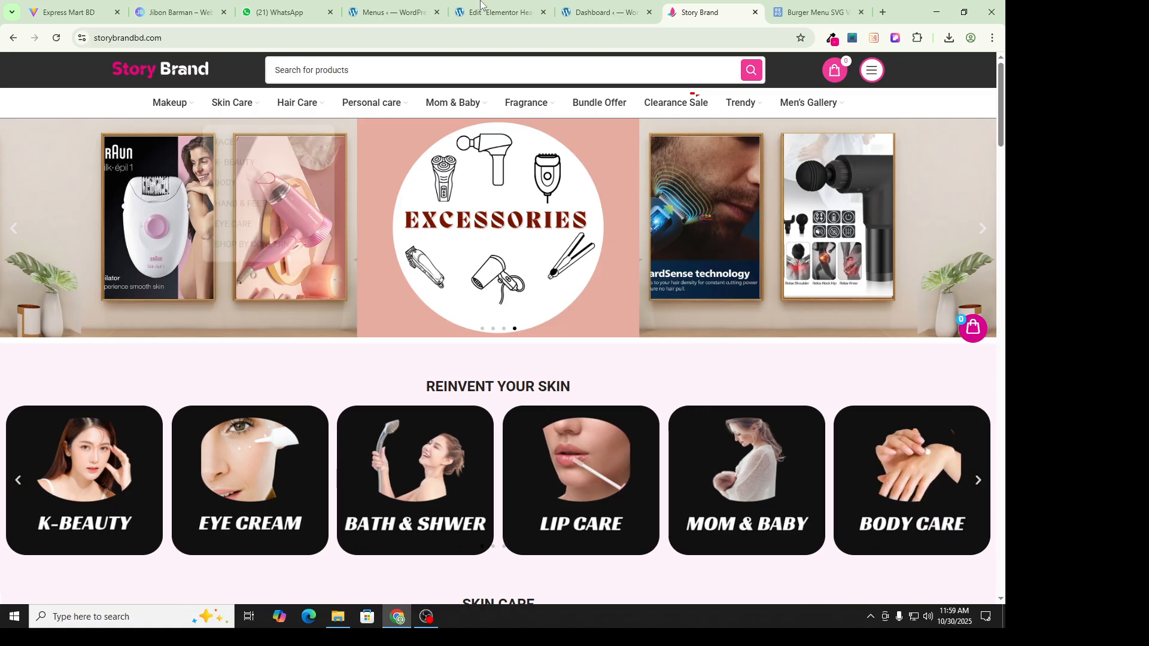
left_click(621, 13)
left_click(494, 11)
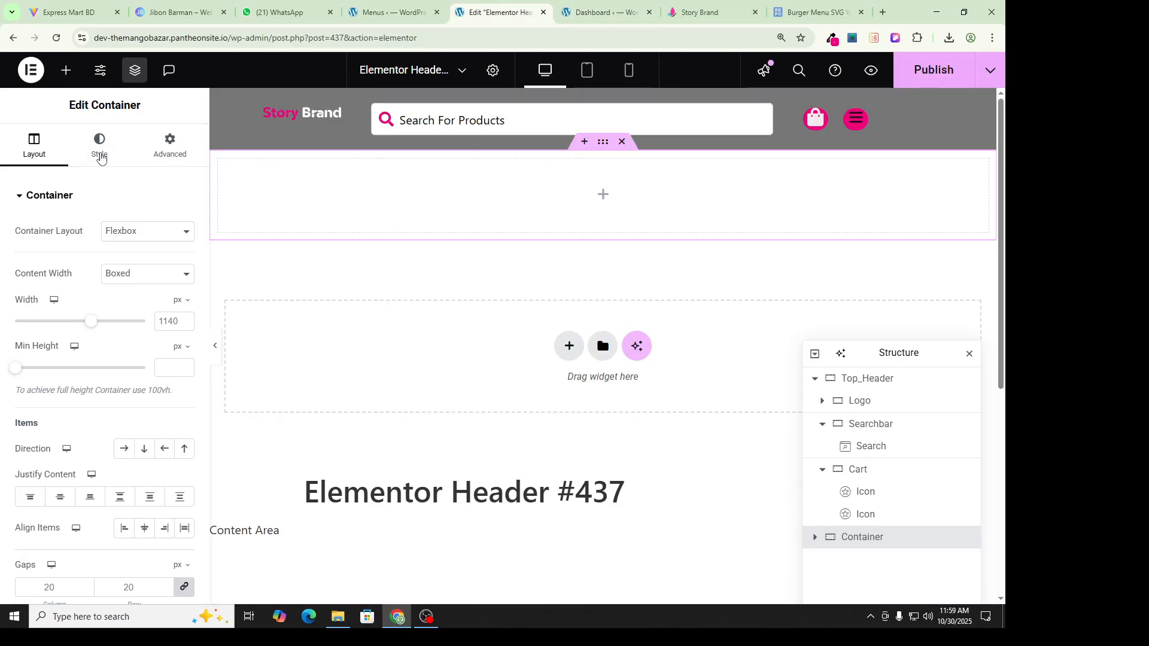
Step: Look through the new container's Style and Advanced settings, ending on Style
left_click(99, 146)
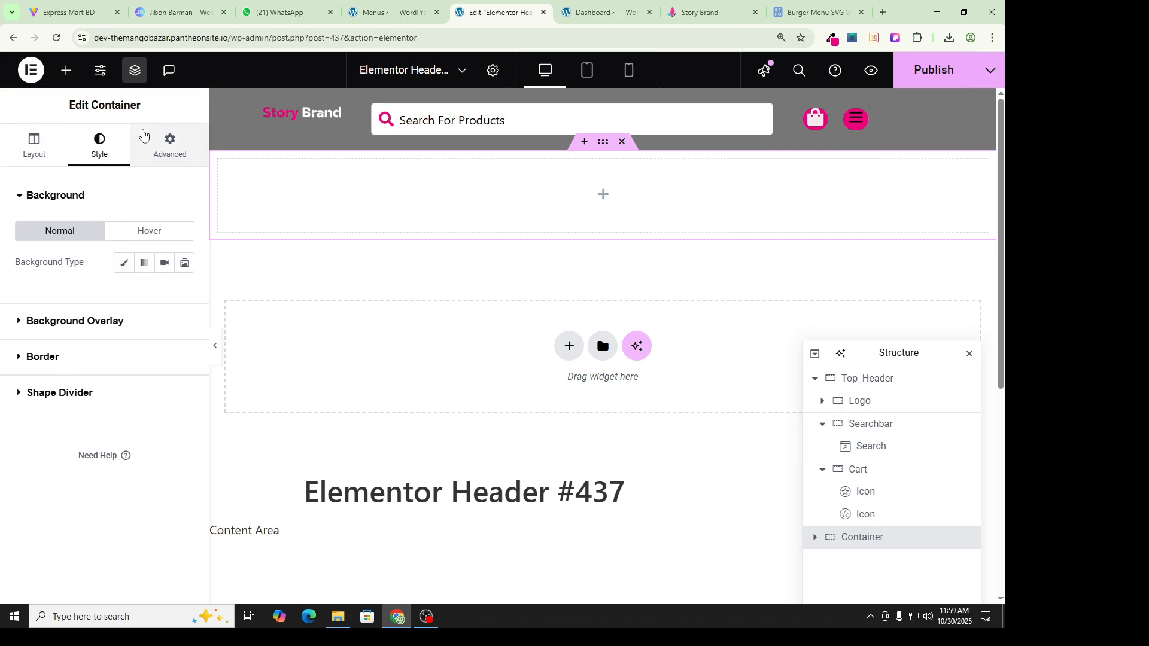
left_click(170, 145)
scroll(114, 335, "down", 5)
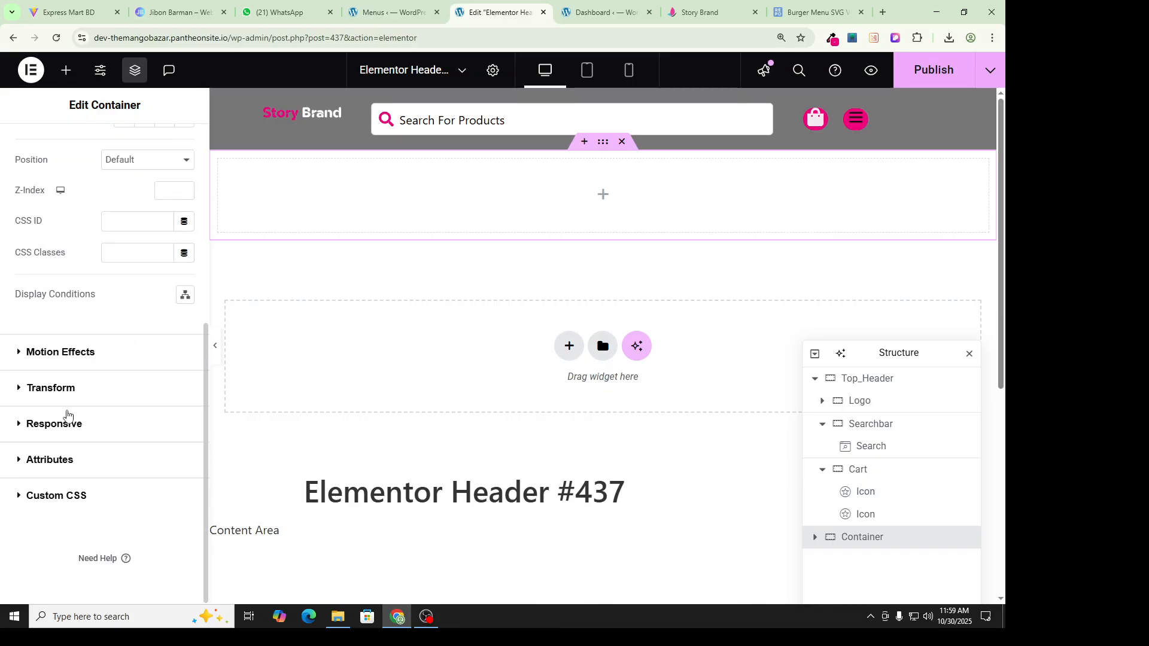
scroll(66, 403, "up", 5)
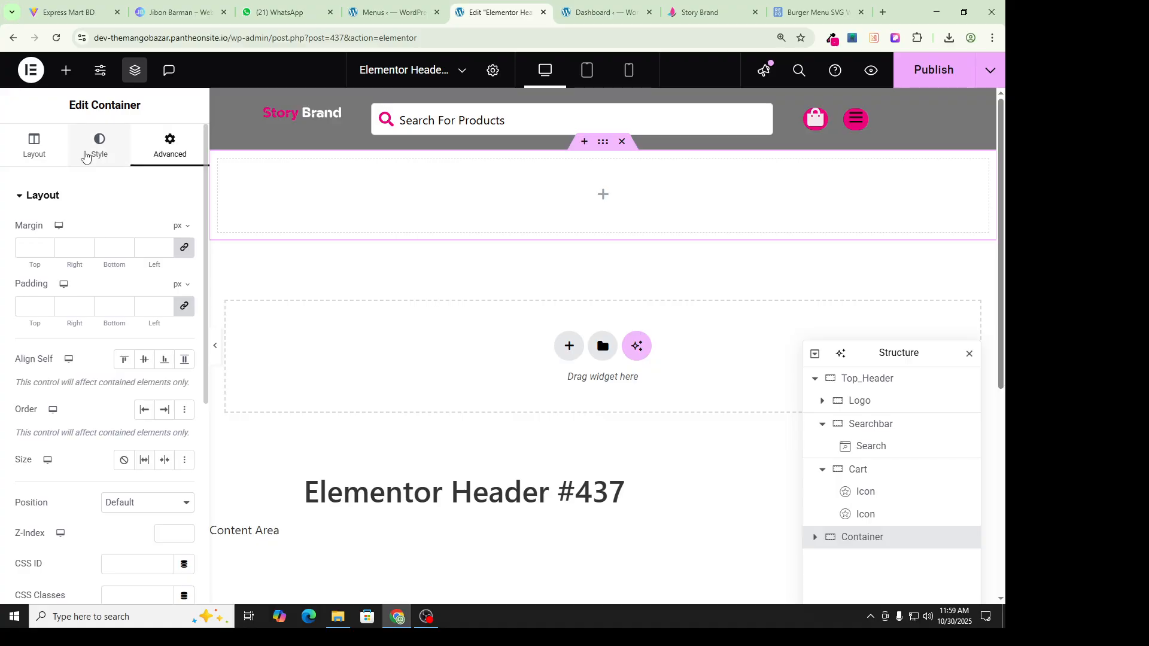
left_click(90, 154)
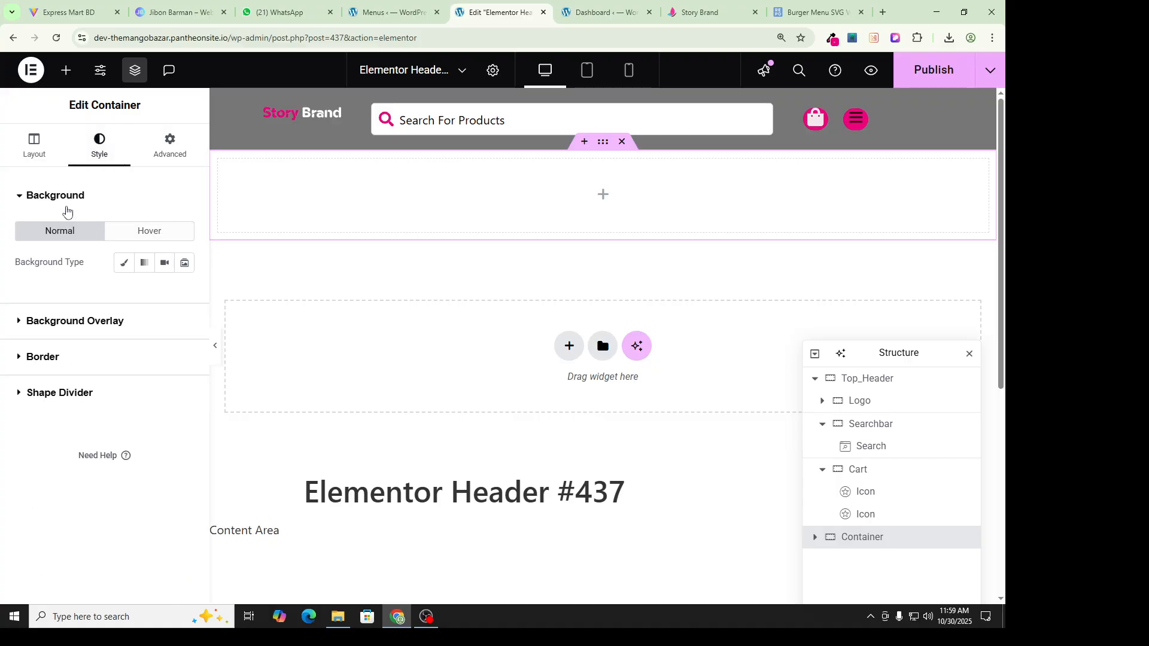
Step: Give the top header container a 1px solid black border
left_click(61, 356)
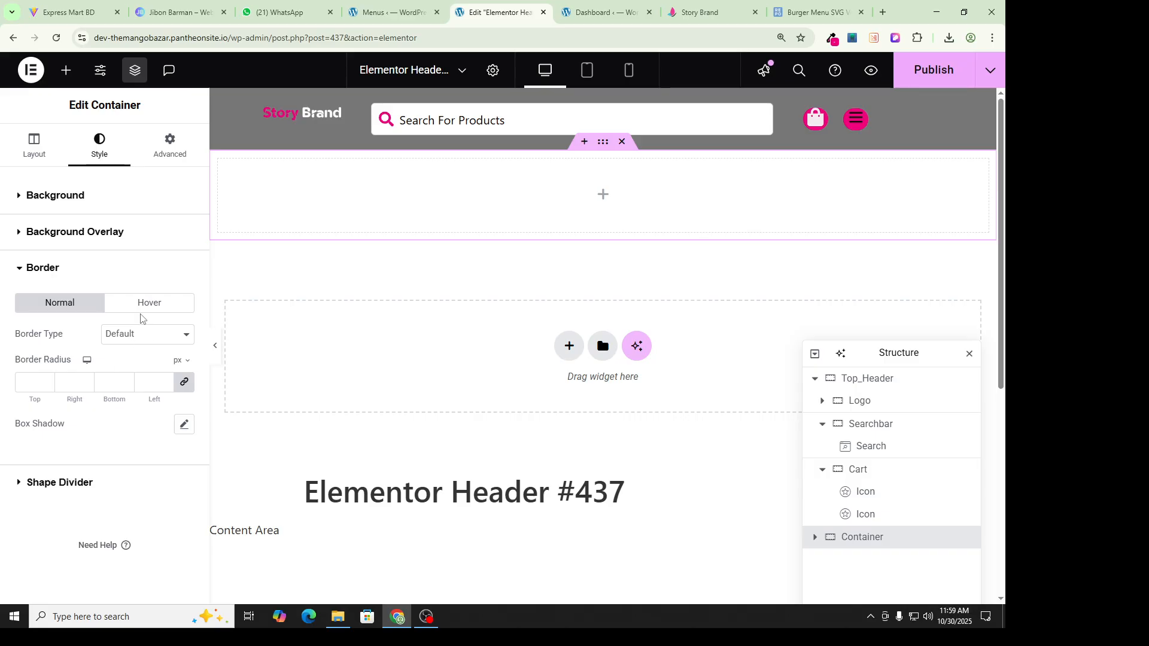
left_click(125, 334)
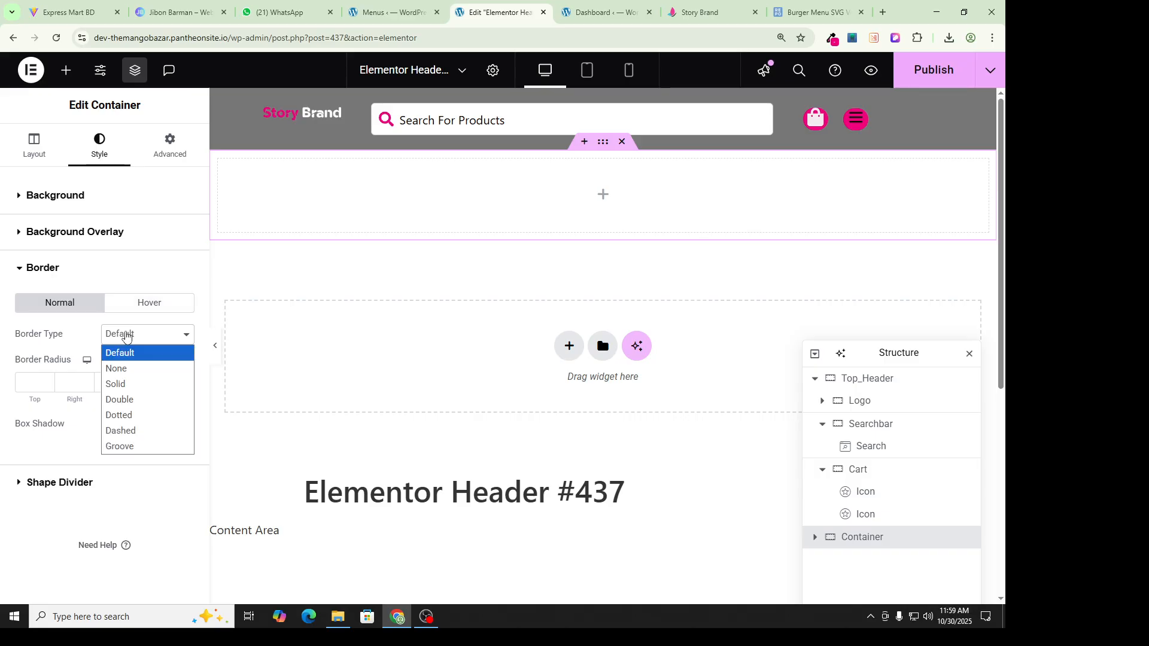
left_click(124, 386)
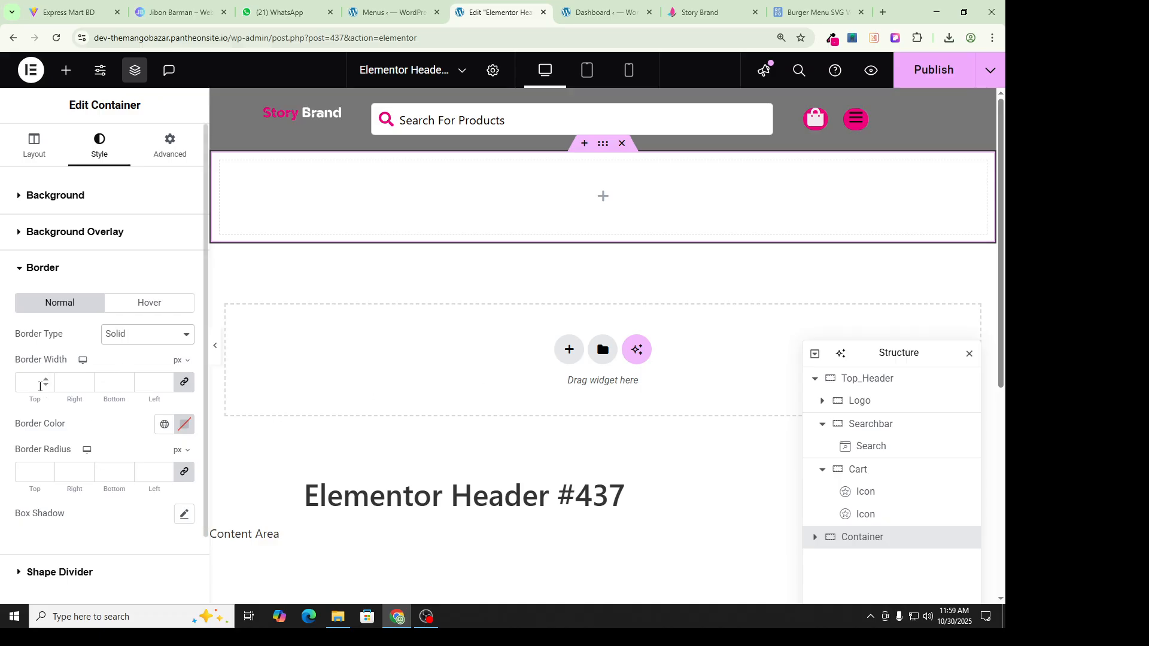
left_click(31, 385)
type("1")
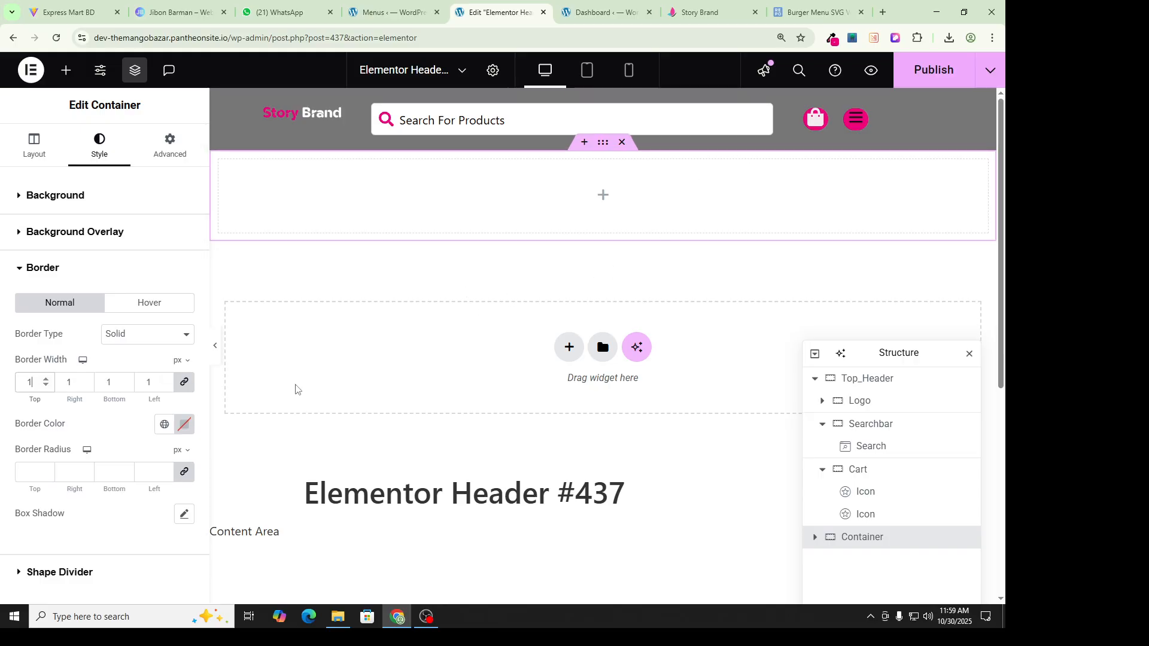
left_click(190, 426)
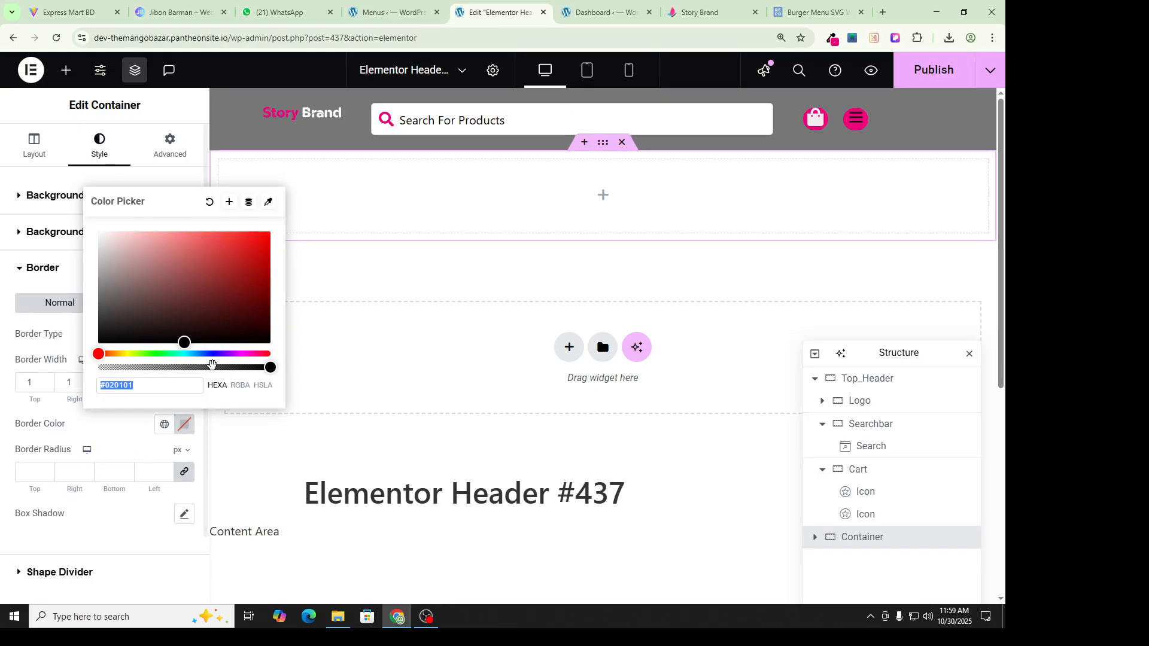
left_click_drag(182, 342, 110, 337)
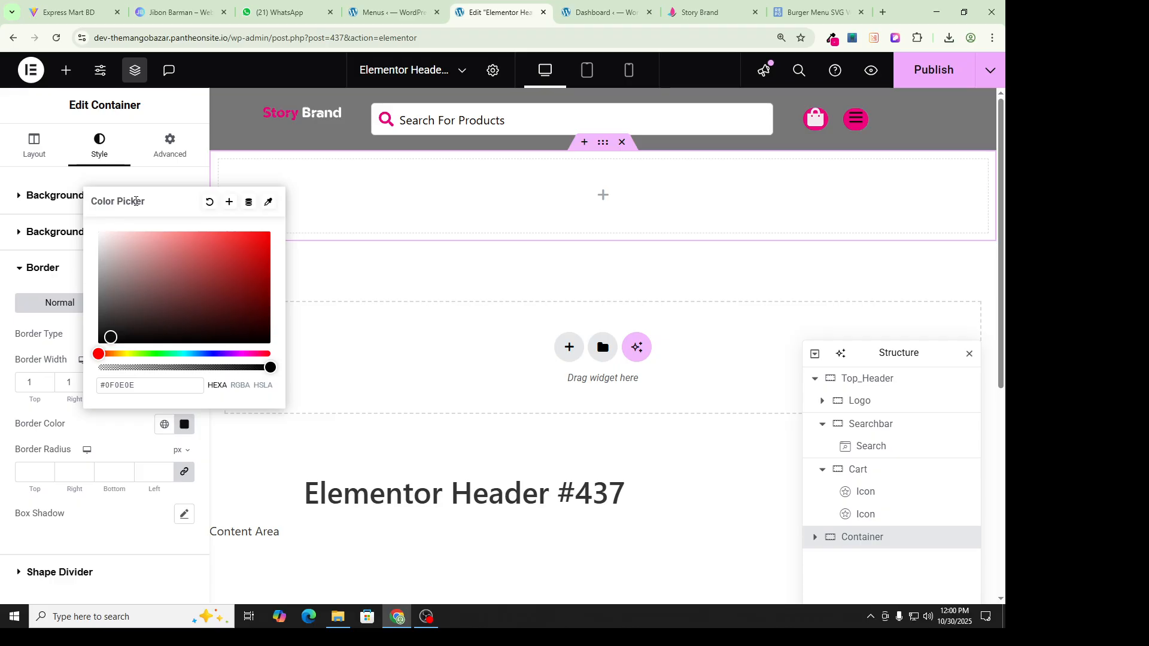
left_click(151, 182)
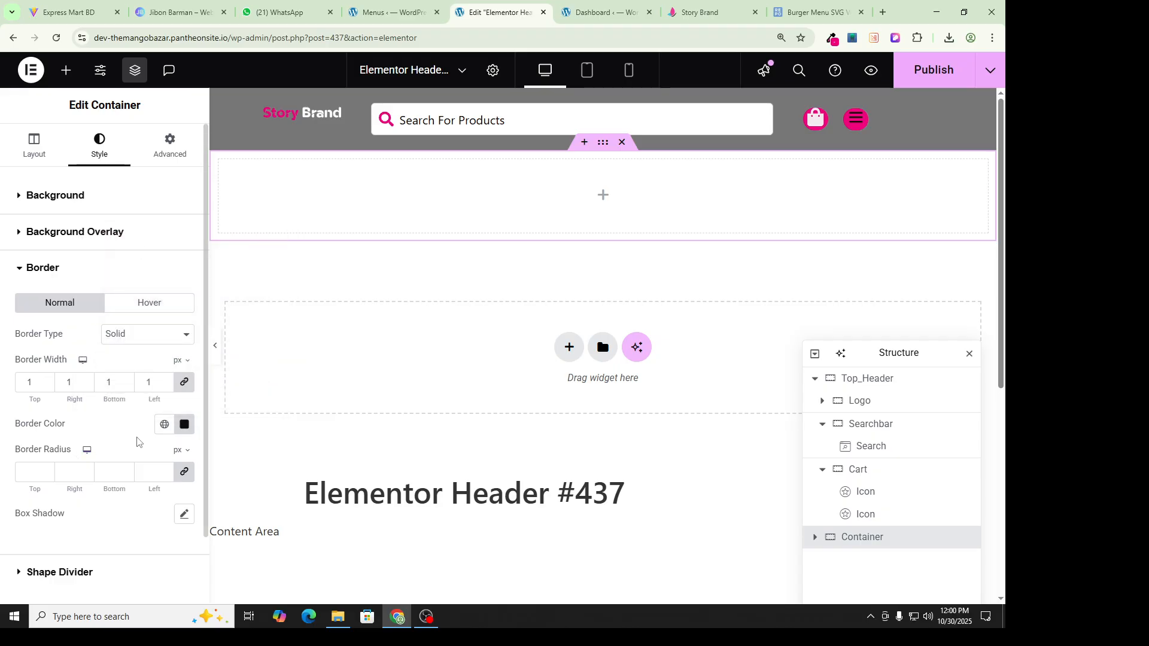
Step: Add a container box shadow with horizontal 9, vertical -2, blur 36 and spread 1
scroll(71, 488, "down", 1)
left_click(185, 454)
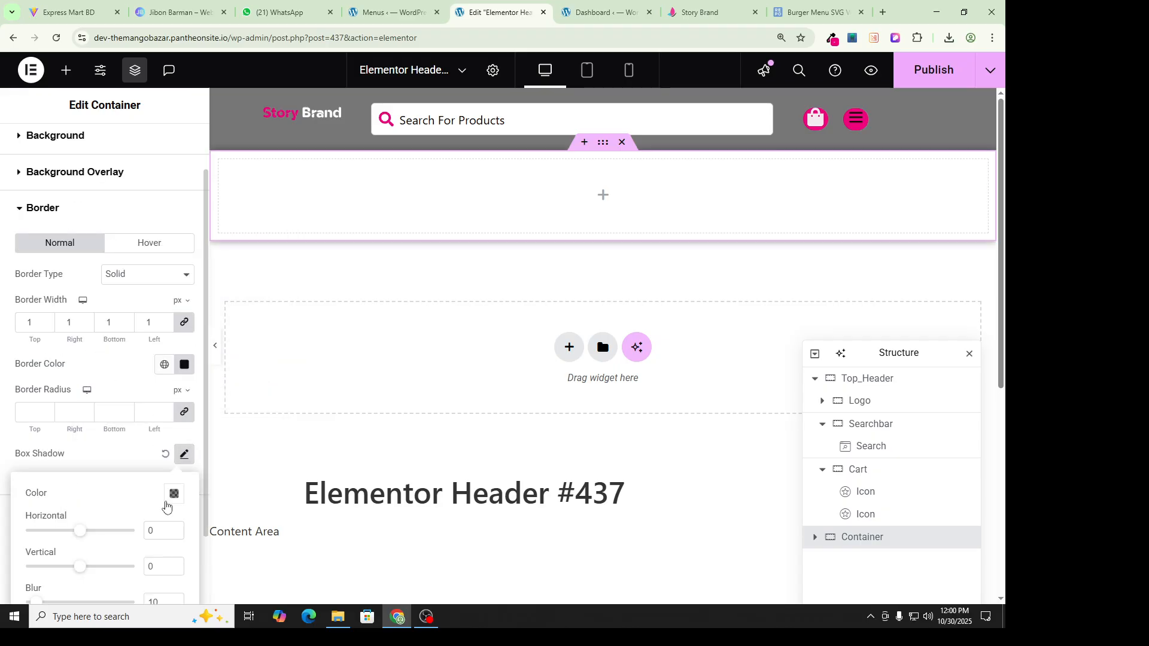
scroll(419, 258, "down", 1)
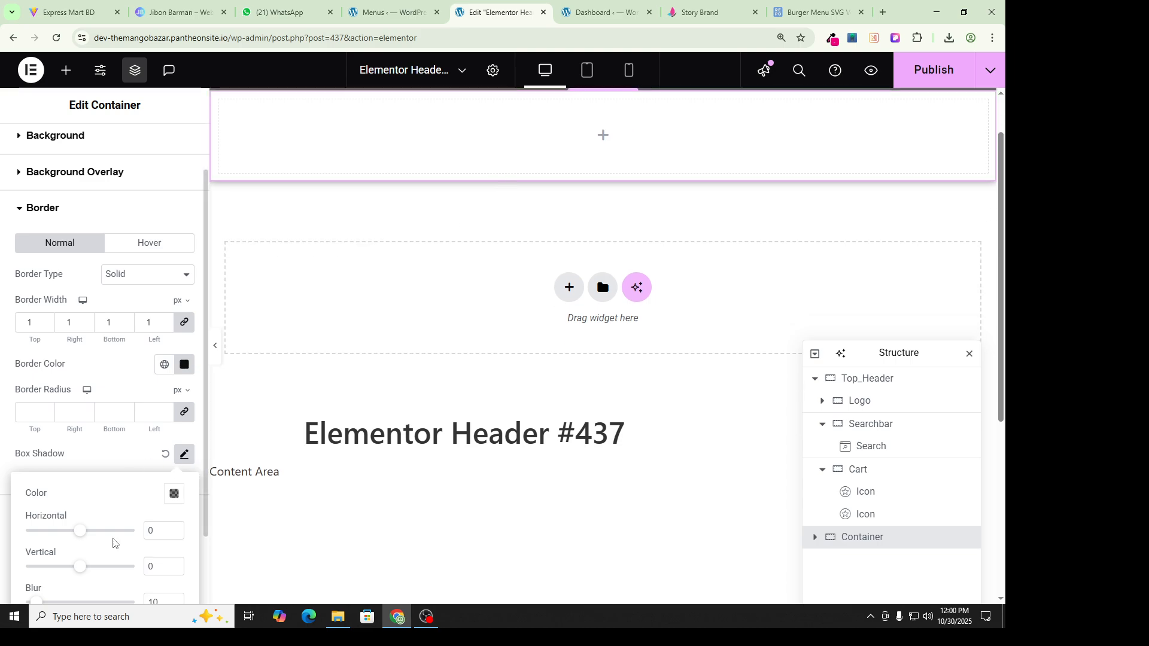
left_click_drag(79, 533, 82, 534)
left_click_drag(81, 574, 86, 574)
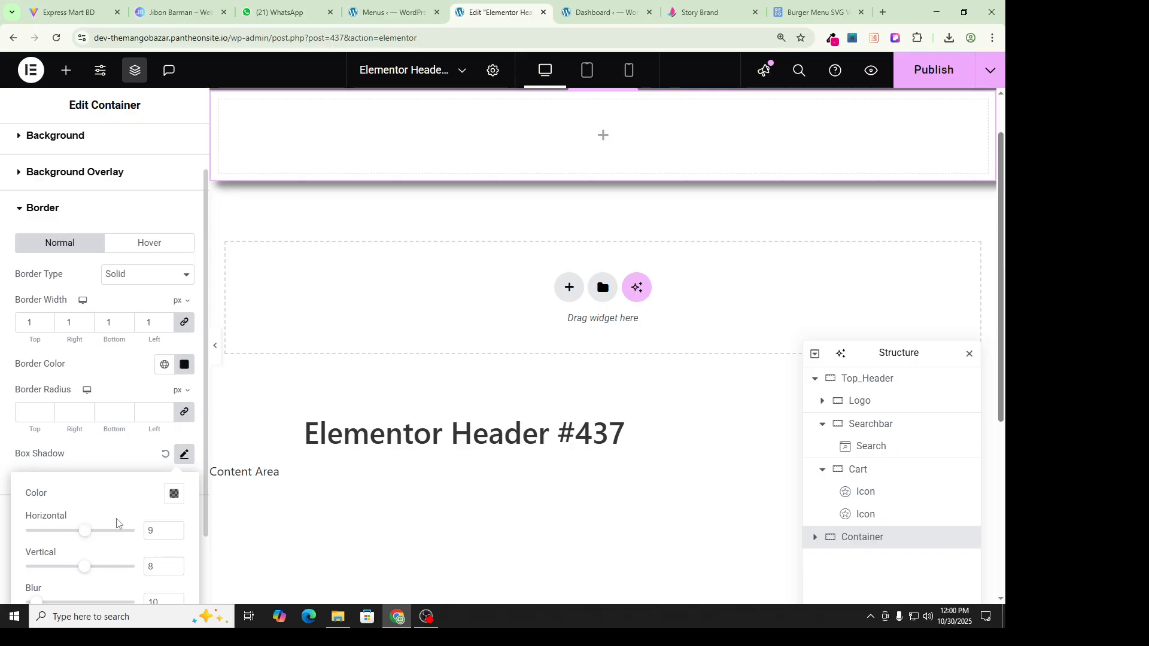
scroll(117, 524, "down", 2)
left_click_drag(40, 521, 63, 525)
mouse_move(87, 484)
left_mouse_down()
mouse_move(69, 484)
mouse_move(82, 487)
left_mouse_up()
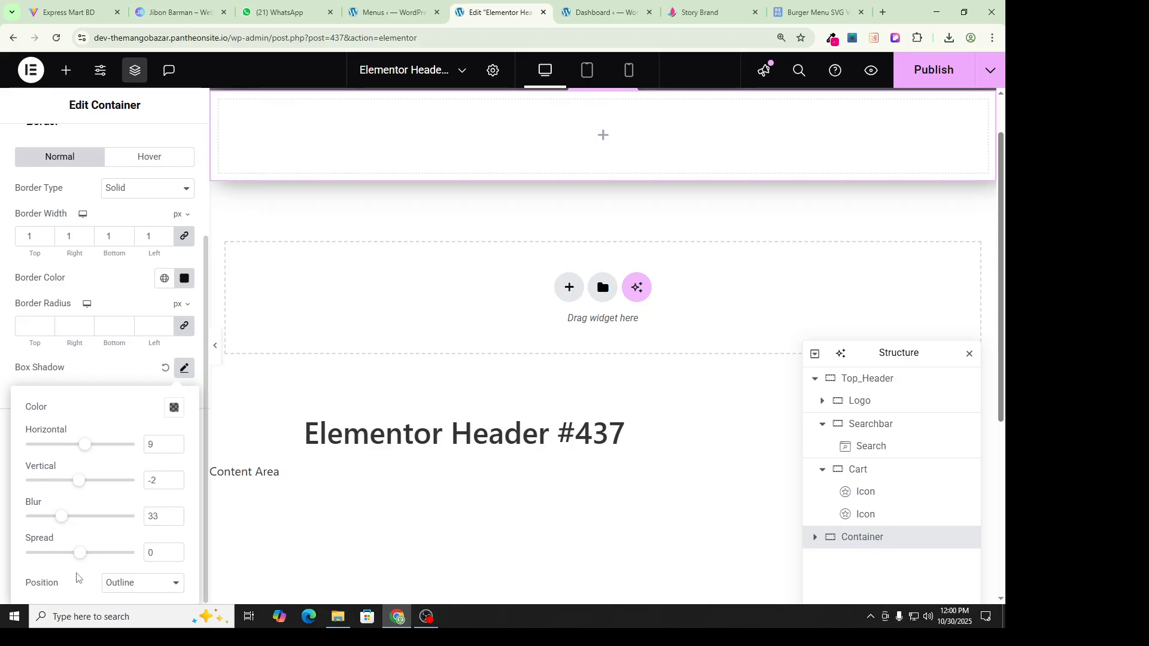
mouse_move(81, 560)
left_mouse_down()
mouse_move(95, 557)
mouse_move(81, 560)
left_mouse_up()
Step: Try the Inset shadow position, then set the shadow back to Outline
left_click(148, 585)
left_click(141, 569)
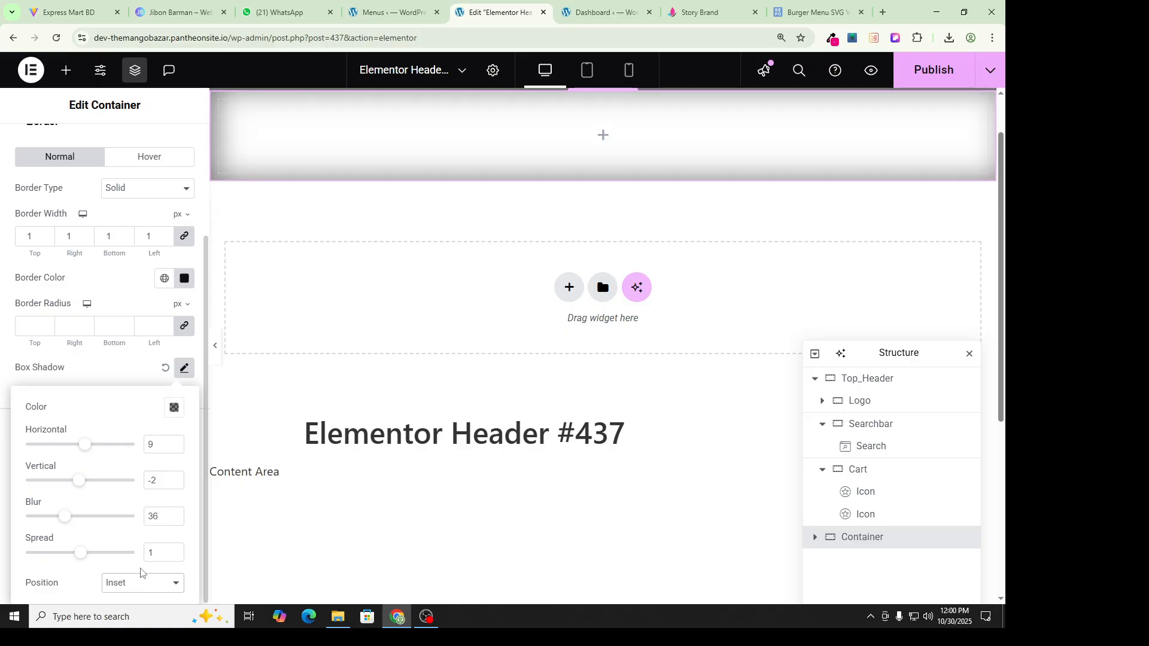
left_click(142, 583)
left_click(123, 548)
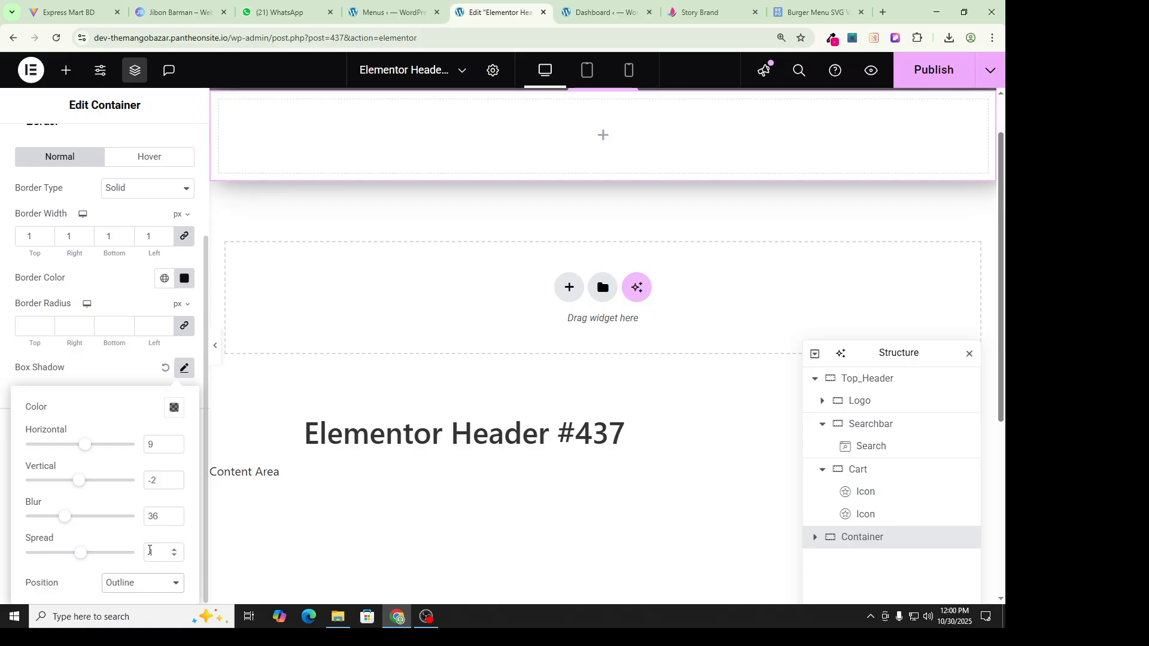
scroll(457, 167, "up", 1)
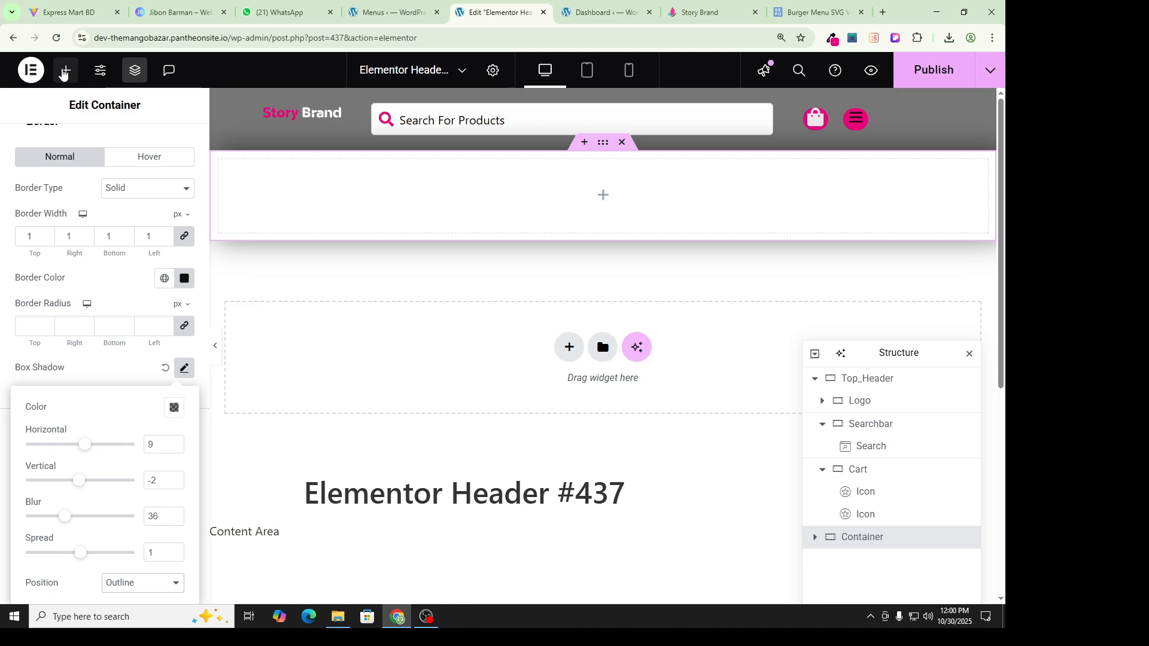
left_click(64, 71)
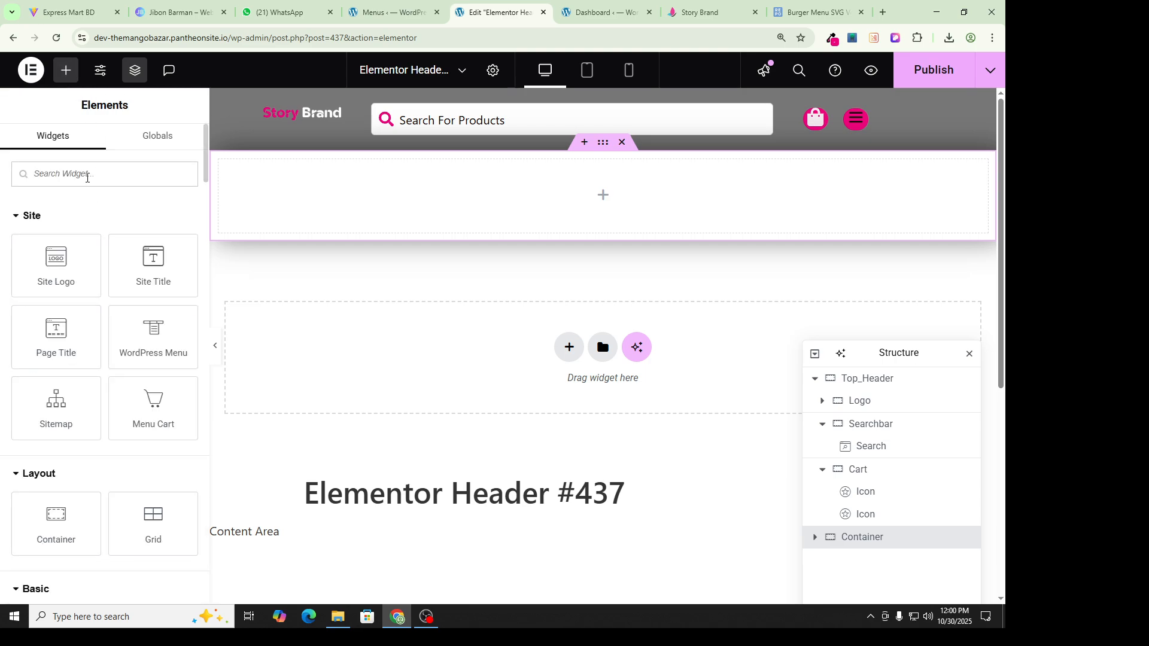
Step: Drop a WordPress Menu widget into the empty container set to Home Menu, then visit Menus
type("wordpres")
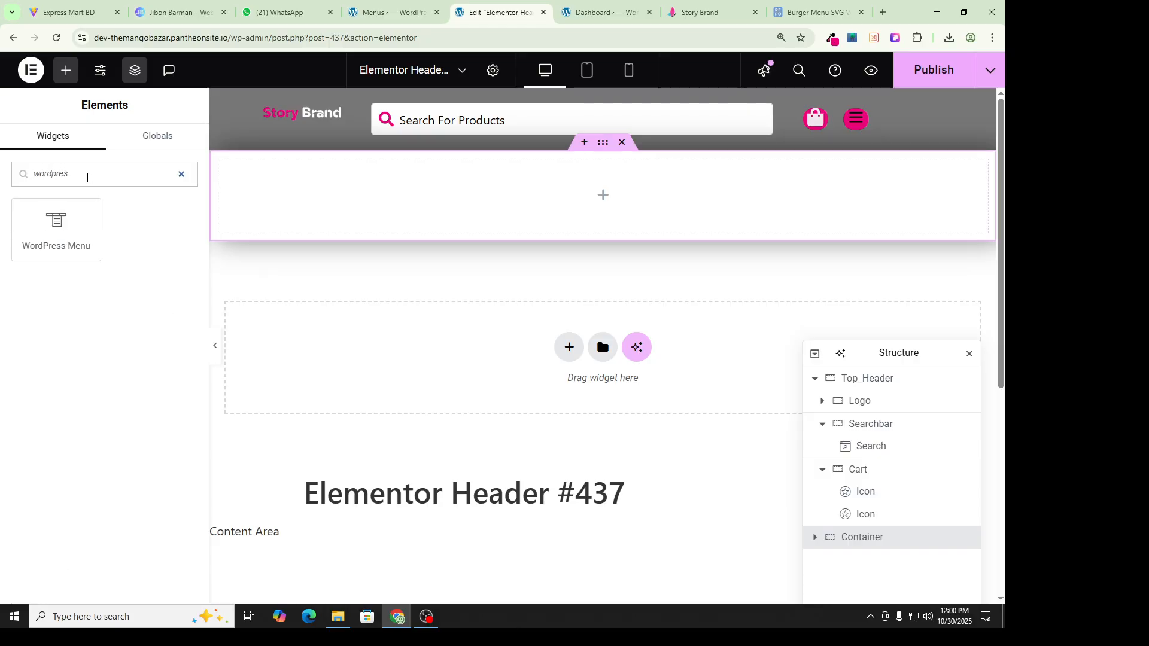
left_click_drag(44, 239, 470, 190)
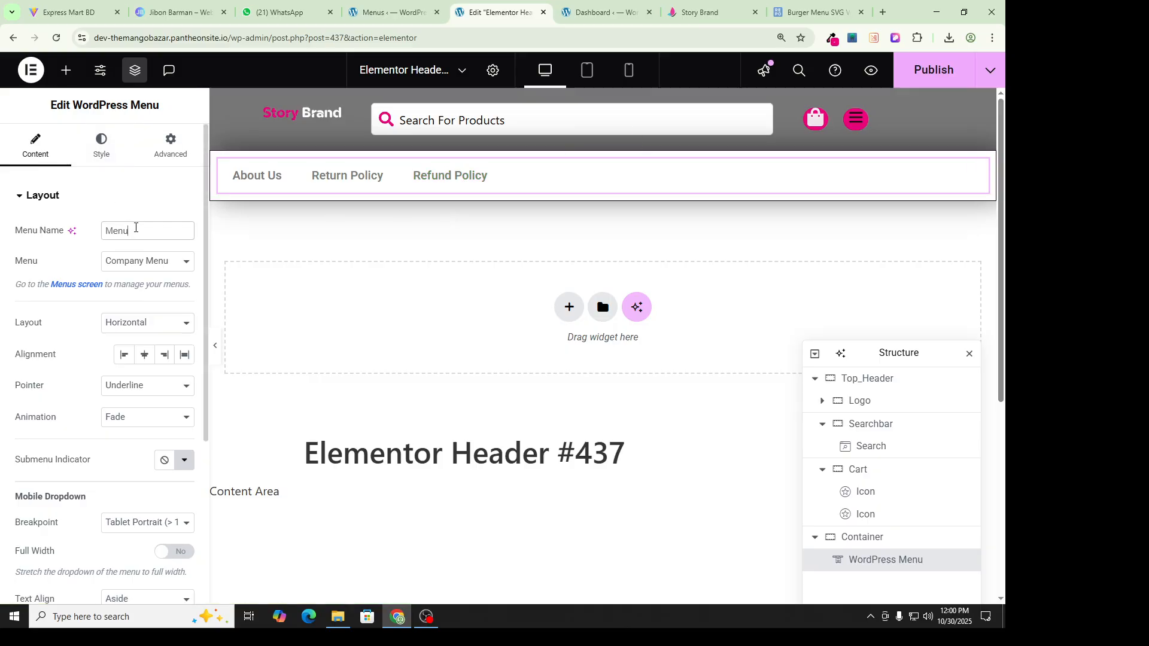
left_click(136, 266)
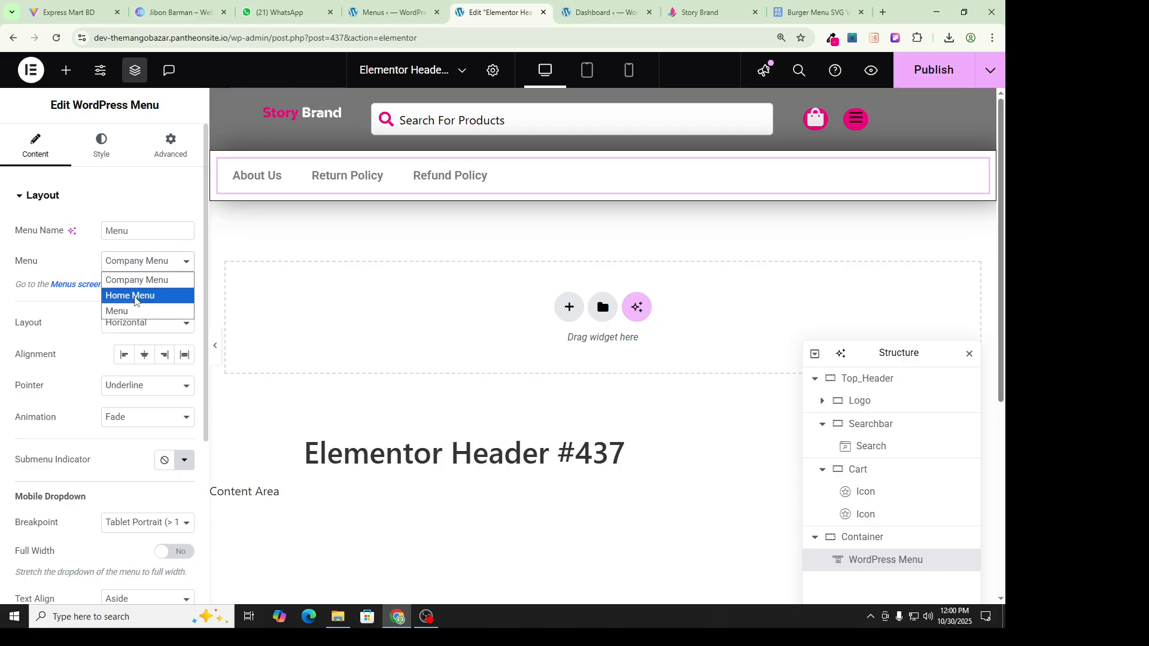
left_click(135, 296)
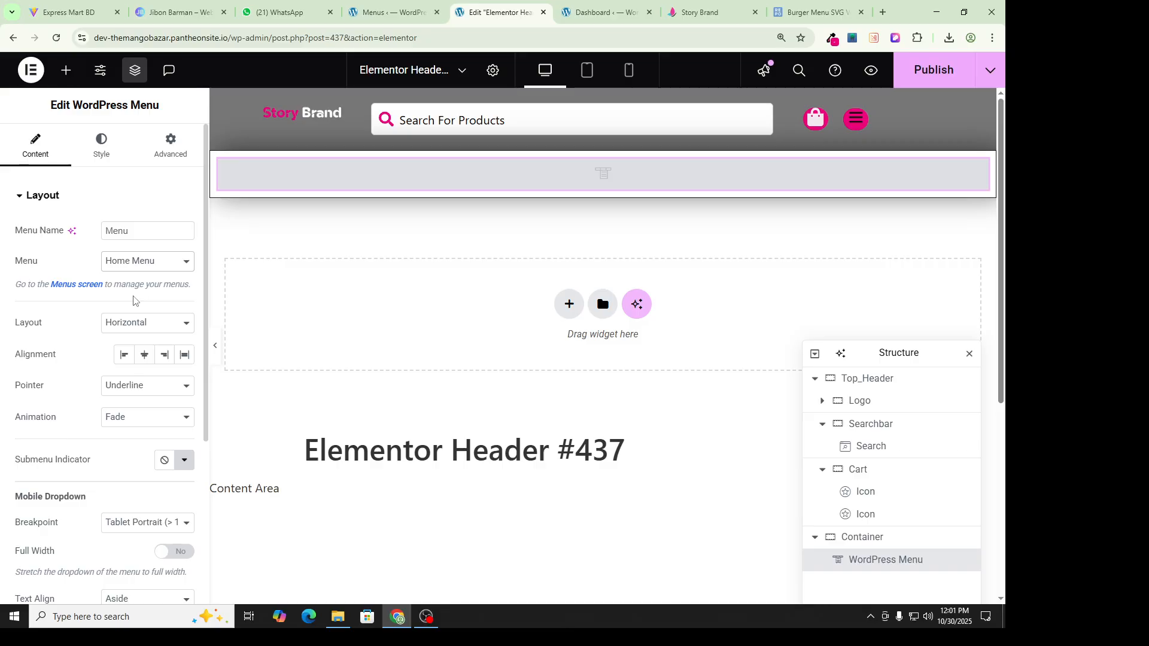
left_click(389, 12)
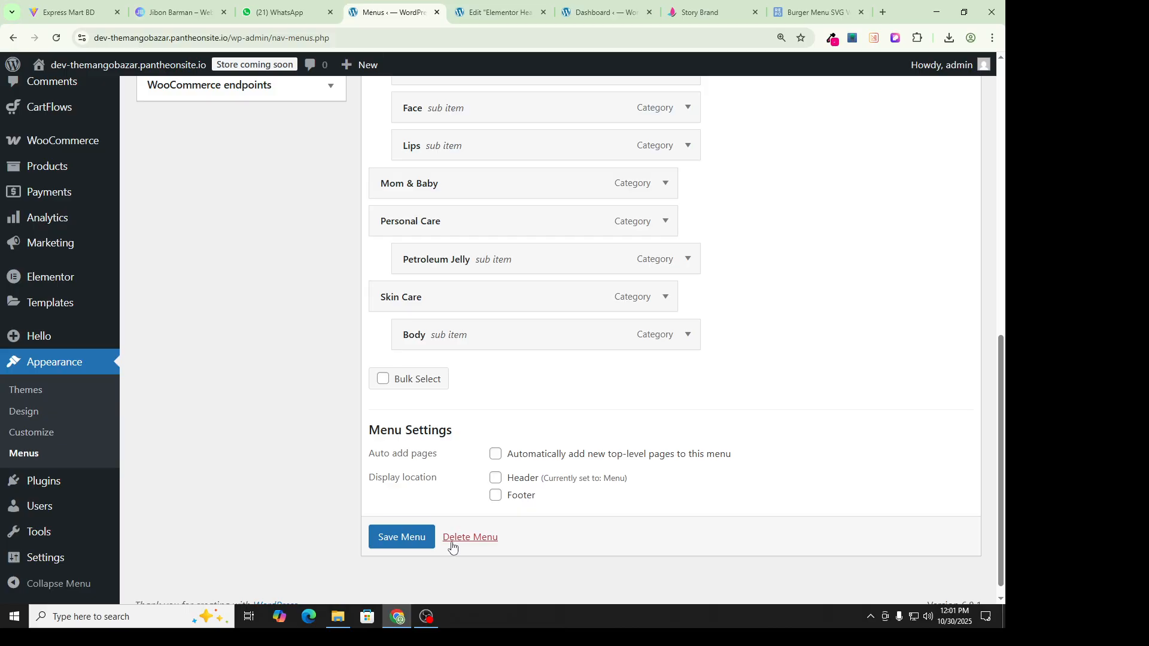
Step: Save the Header Menu of product categories
left_click(419, 552)
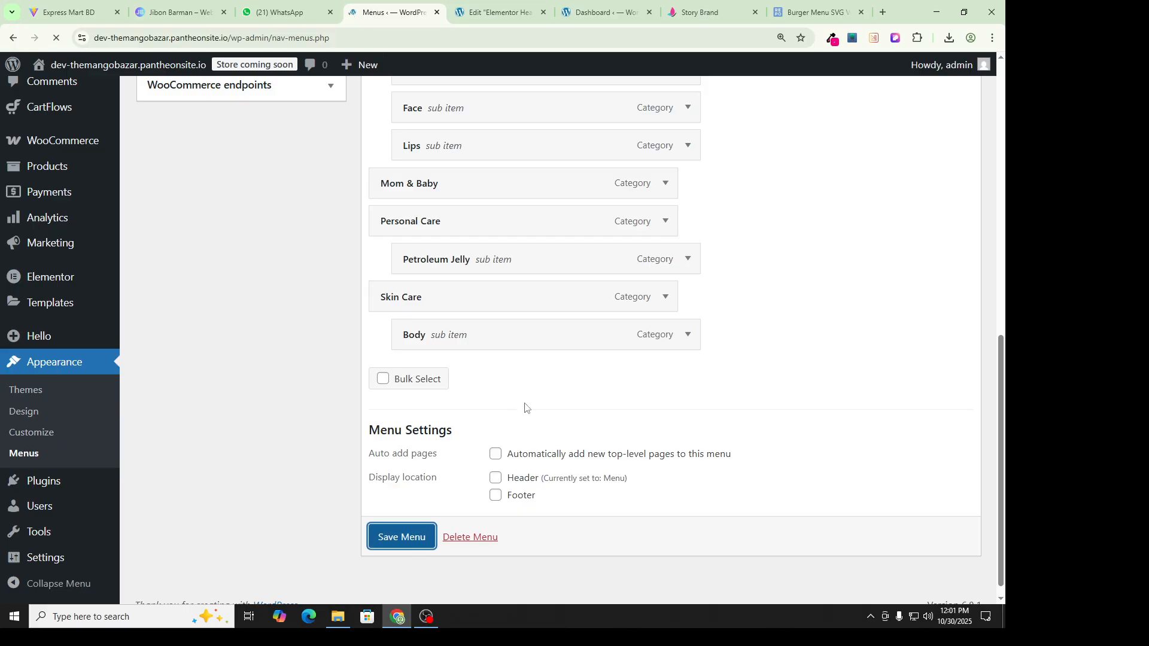
scroll(490, 318, "down", 2)
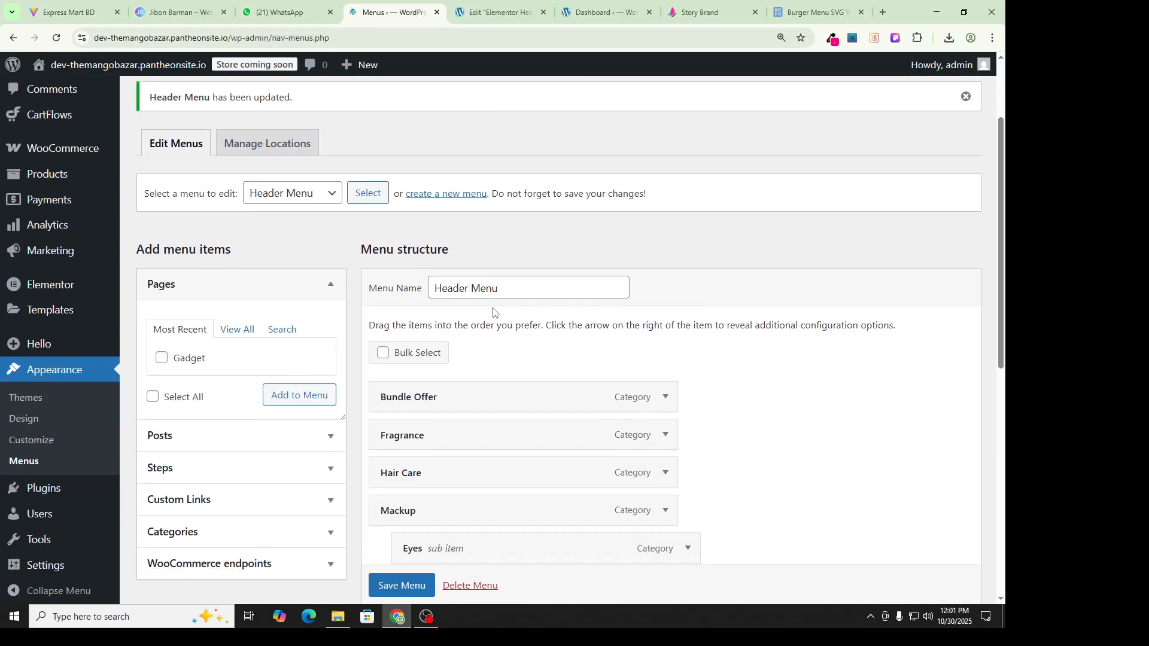
scroll(490, 323, "down", 2)
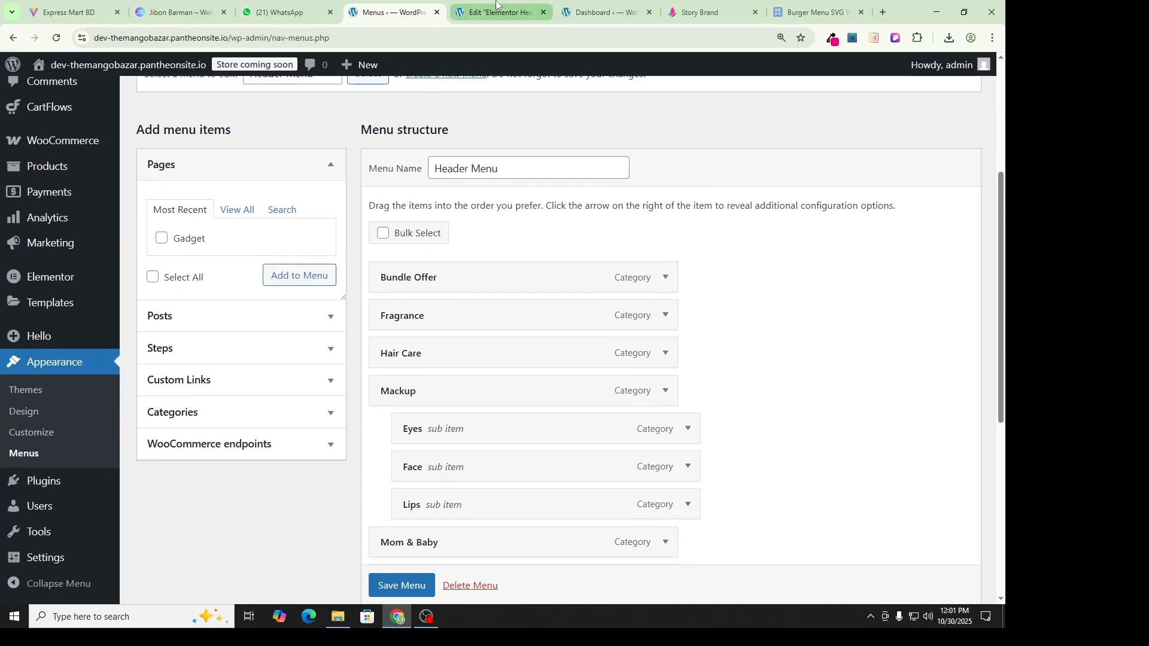
left_click(503, 23)
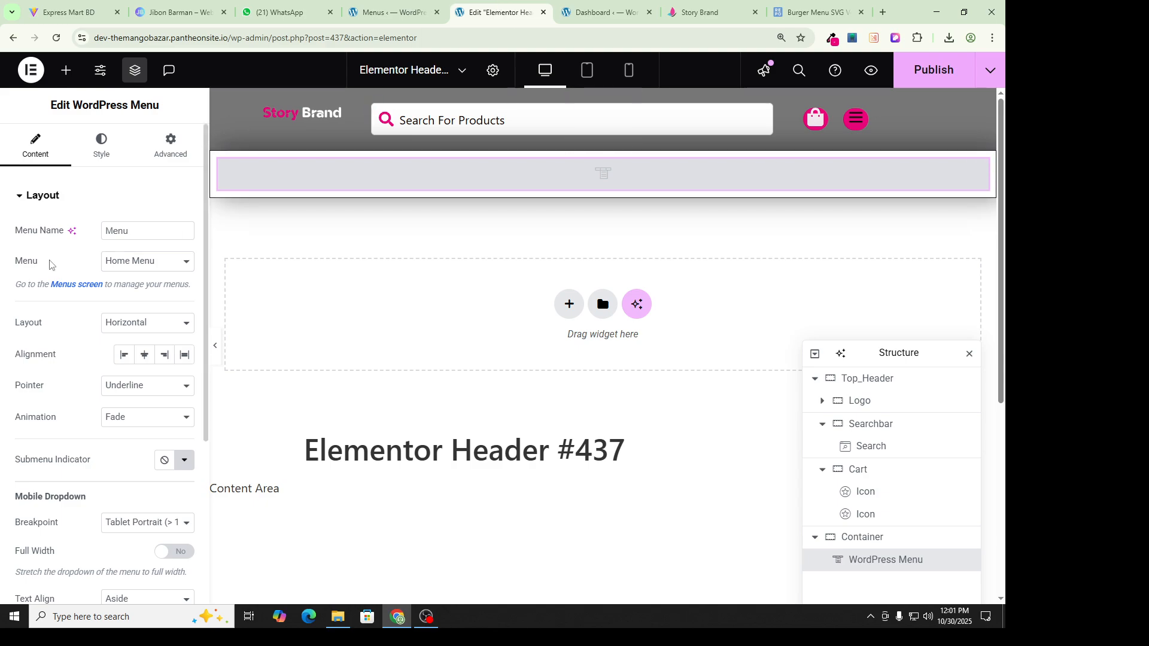
Step: Reload the Menus page to review the Header Menu structure, then return to the Elementor editor
left_click(390, 12)
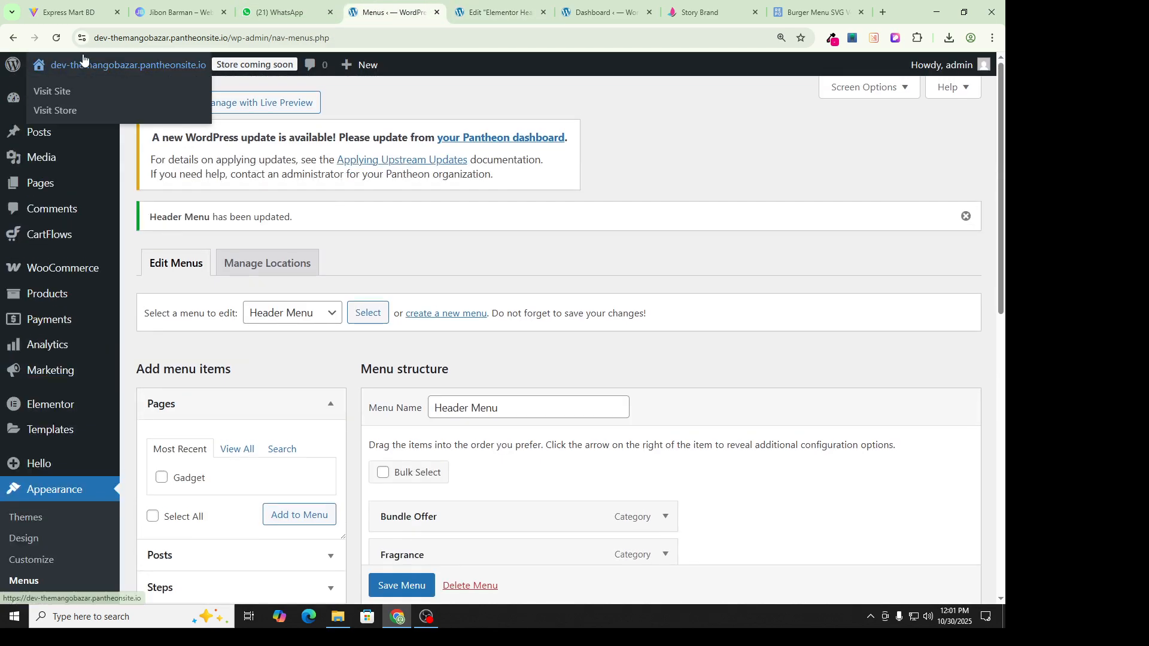
left_click(56, 37)
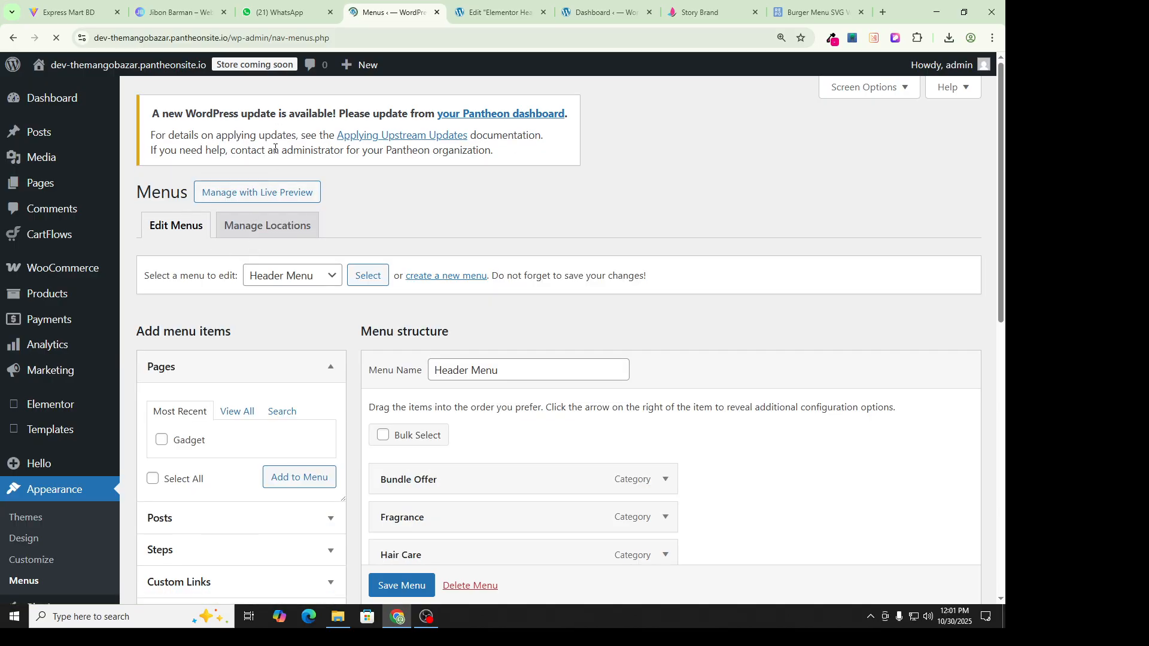
scroll(539, 288, "down", 4)
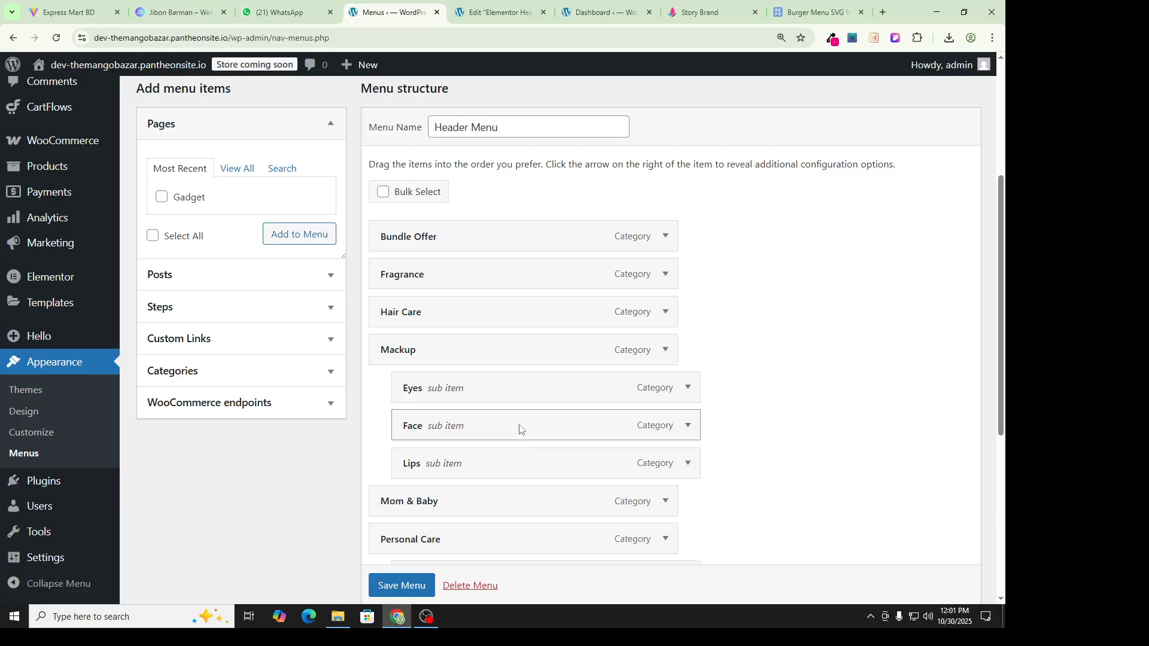
scroll(520, 371, "up", 3)
scroll(440, 269, "down", 2)
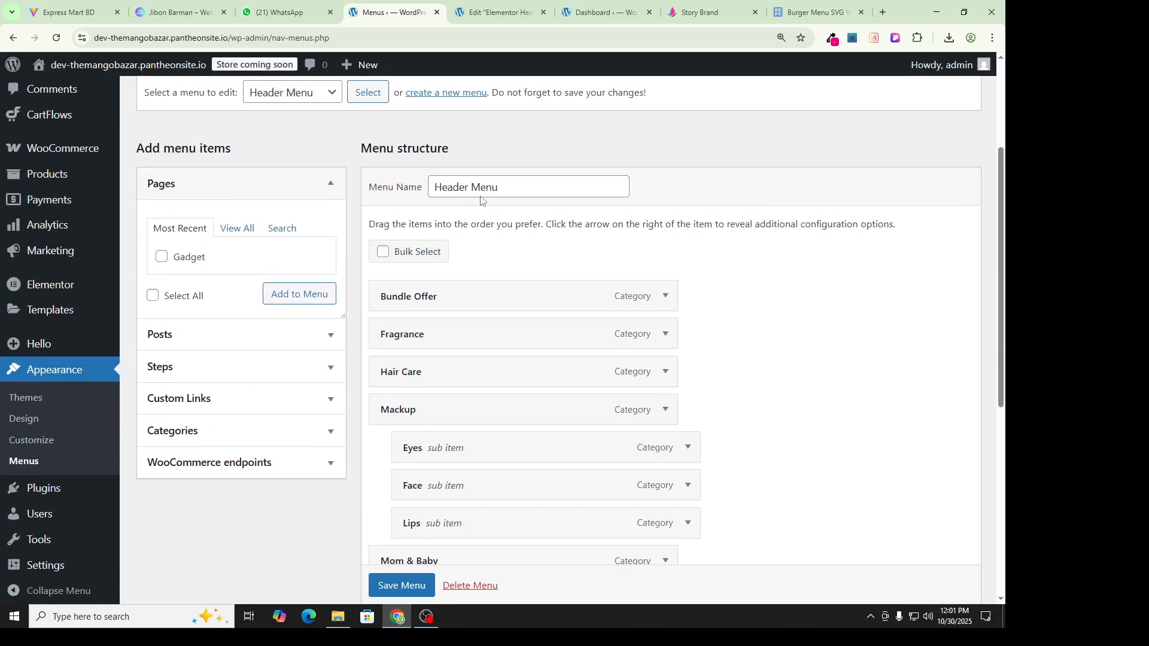
left_click(497, 12)
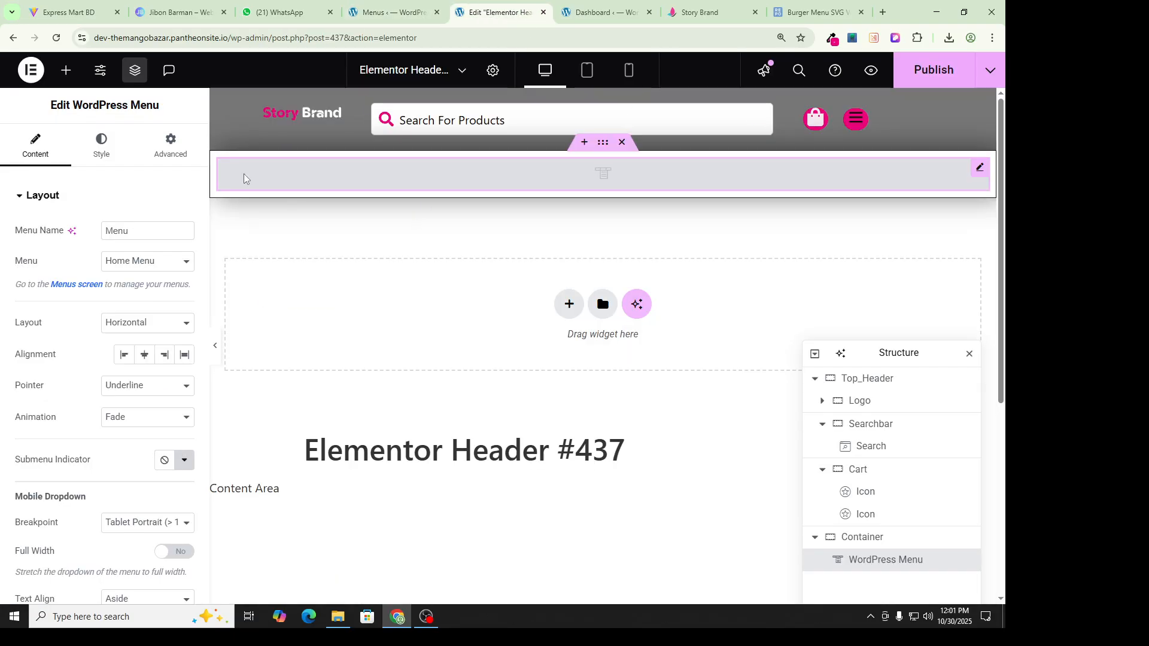
Step: Publish Header #437, reload the editor and select the WordPress Menu widget
left_click(934, 70)
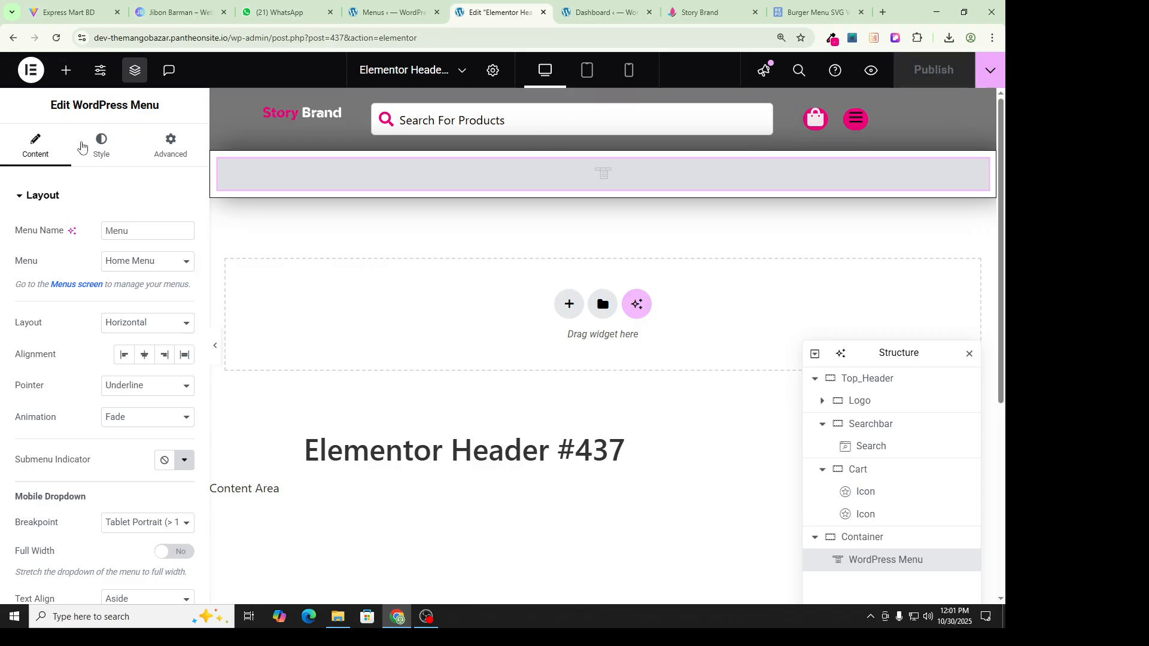
left_click(56, 38)
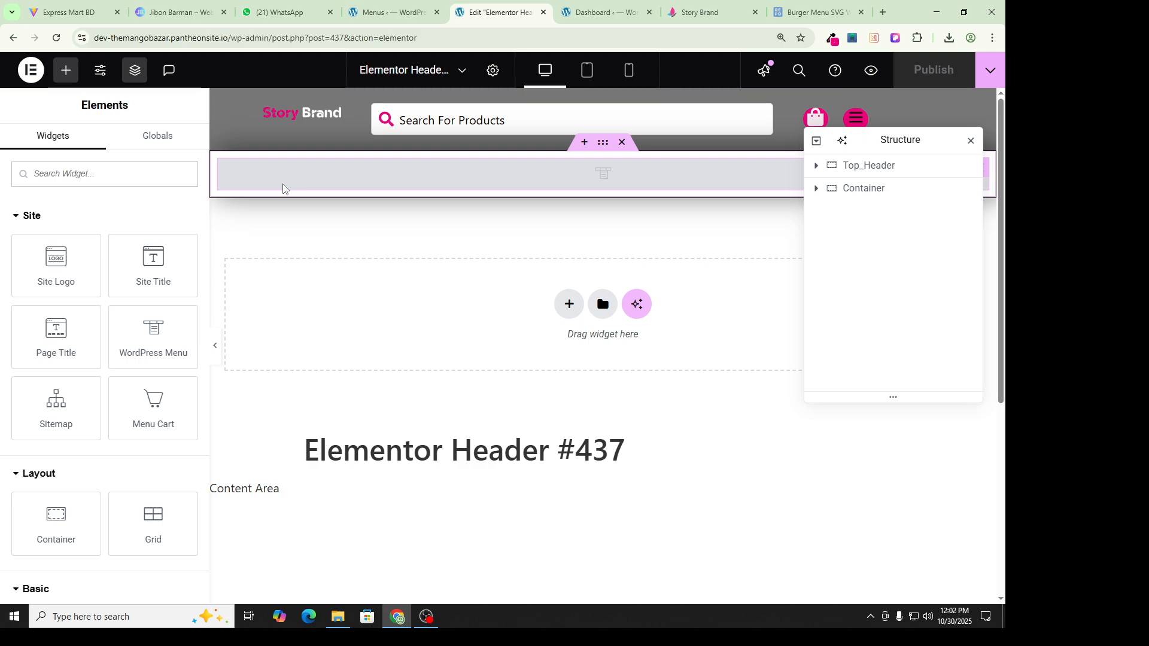
left_click(407, 184)
Step: Switch the widget's menu from Home Menu to Header Menu, briefly trying Company Menu
left_click(140, 263)
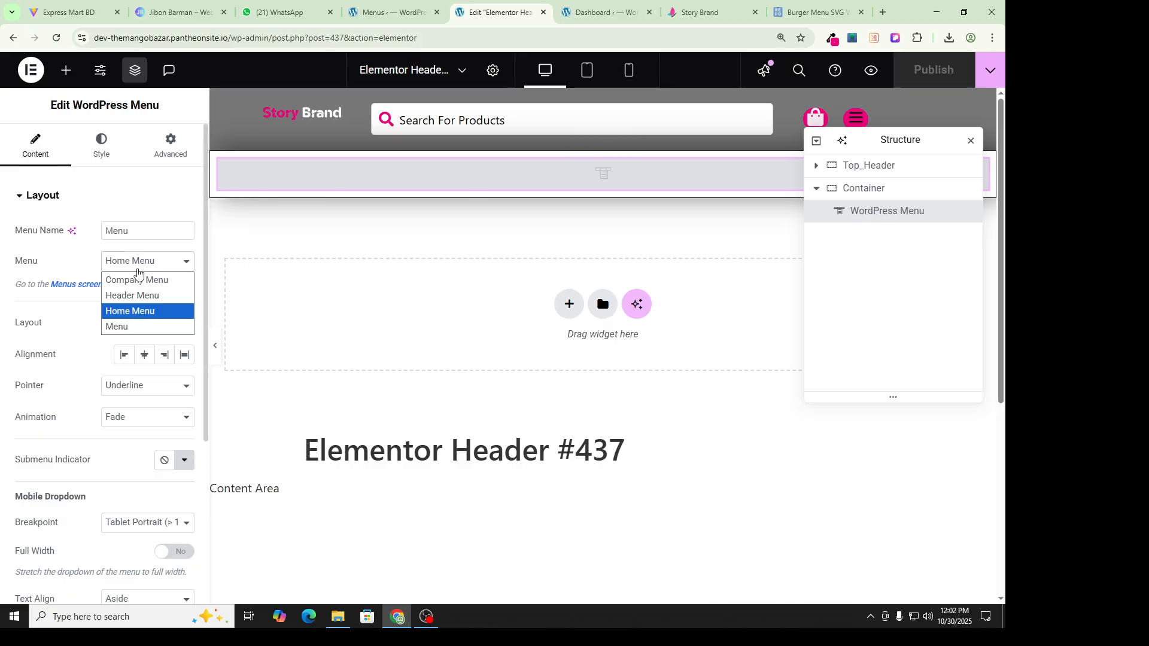
left_click(140, 316)
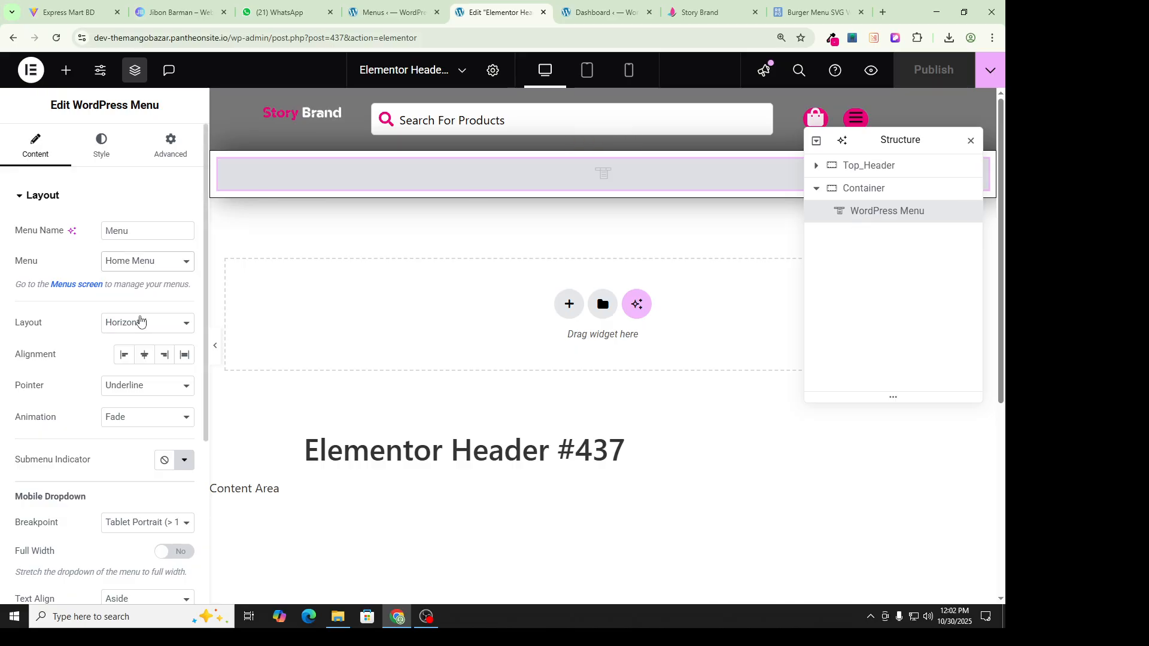
left_click(140, 268)
left_click(141, 278)
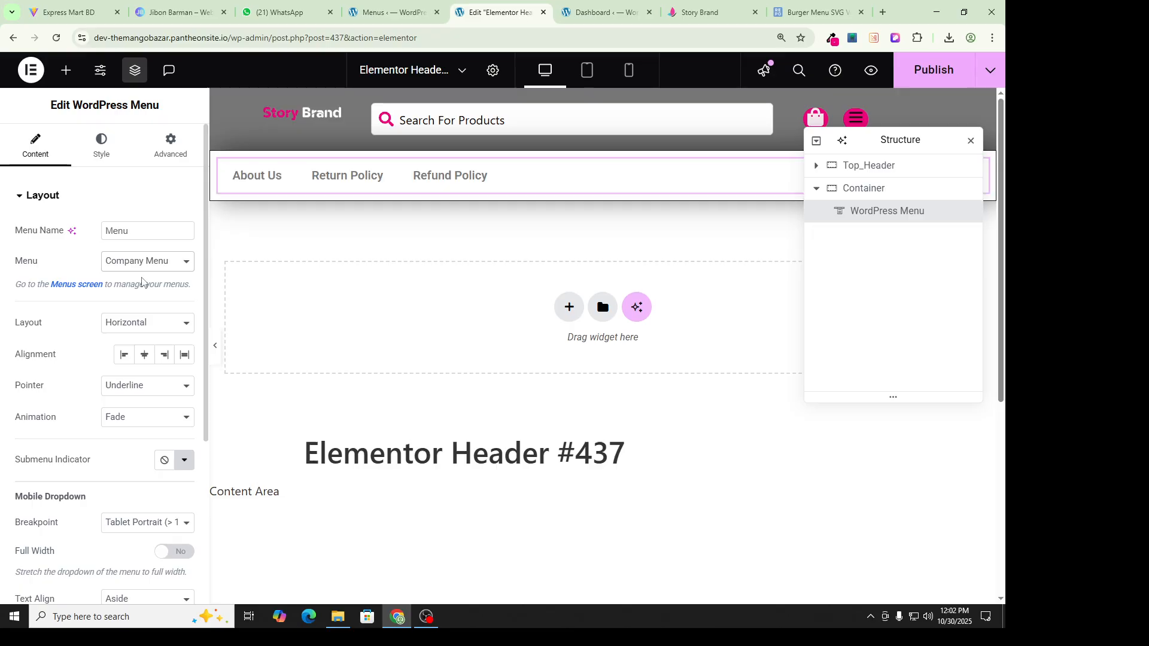
left_click(141, 264)
left_click(138, 294)
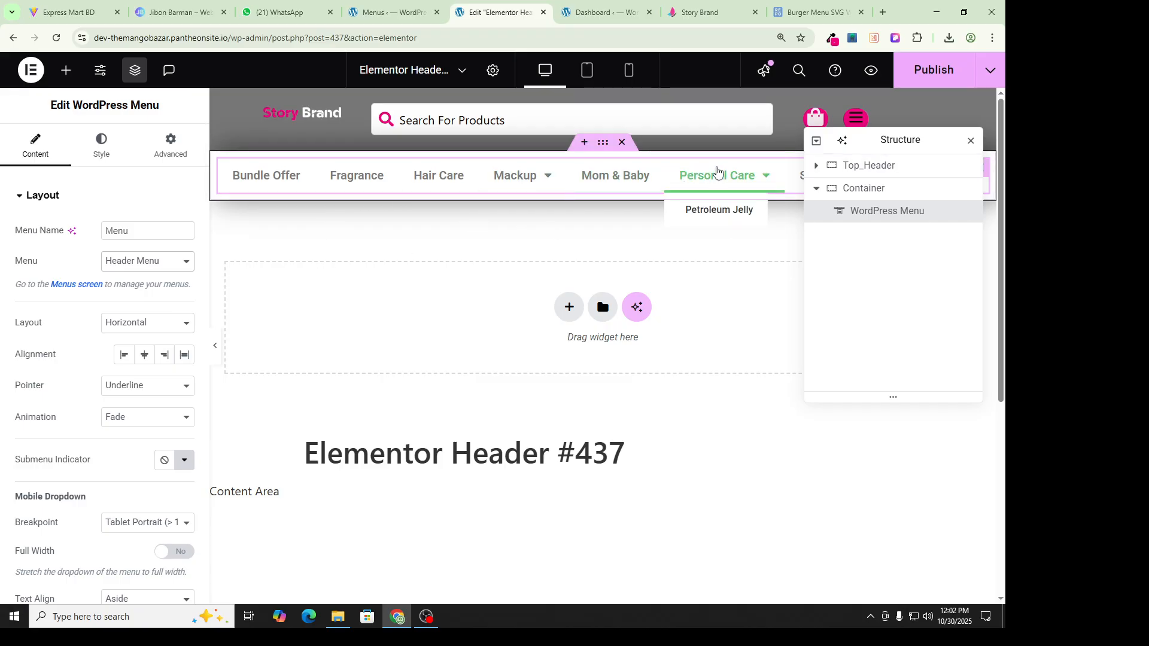
Step: Move the Navigator aside to view the Bundle Offer to Skin Care items, then open Story Brand
left_click_drag(925, 148, 923, 334)
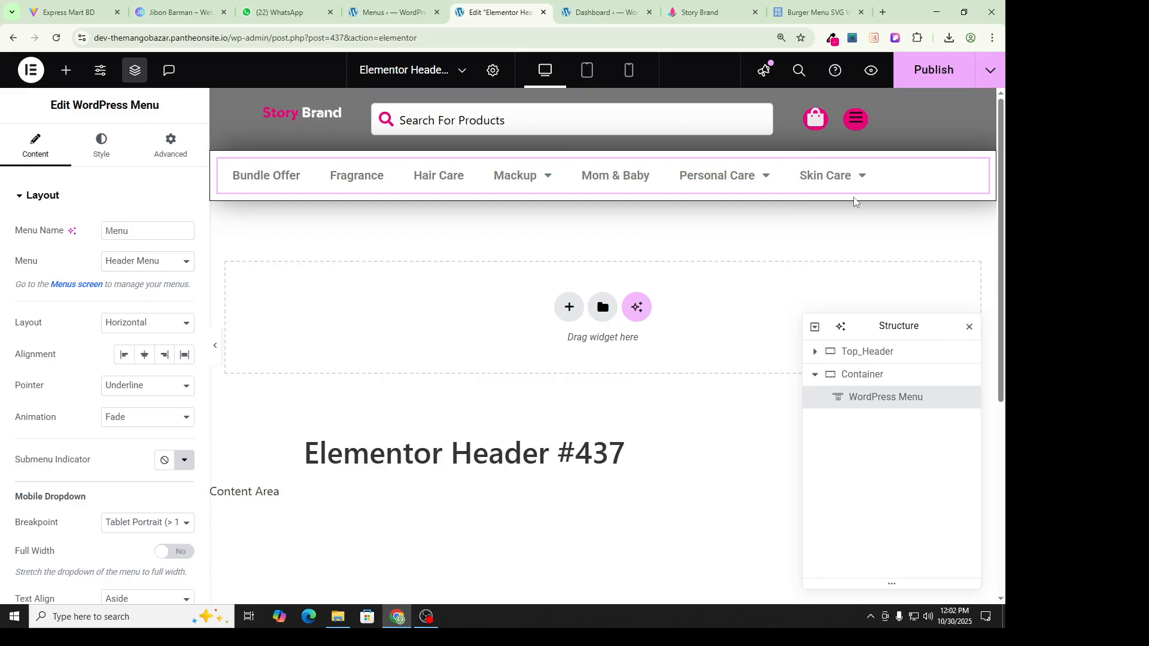
mouse_move(838, 182)
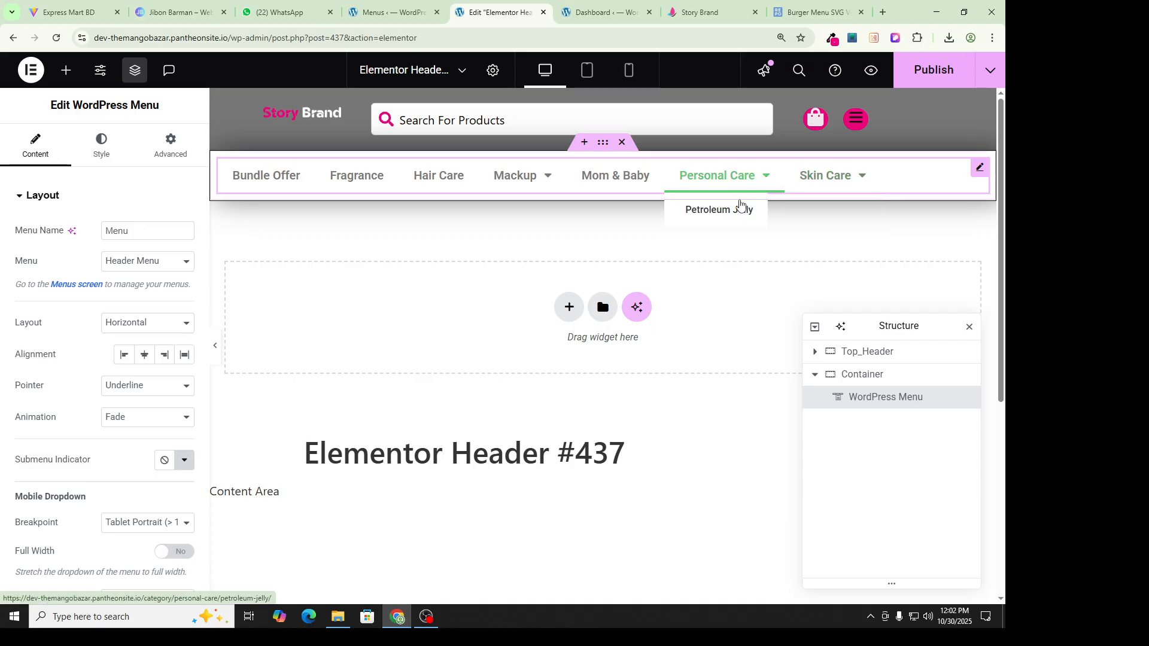
mouse_move(516, 177)
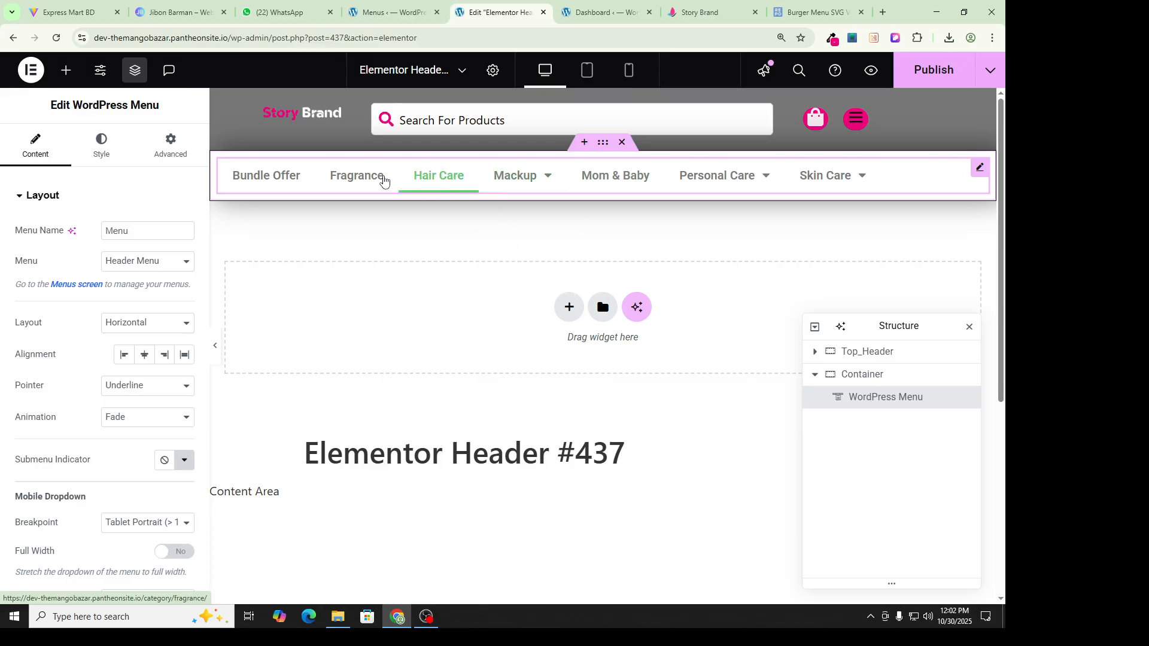
mouse_move(532, 204)
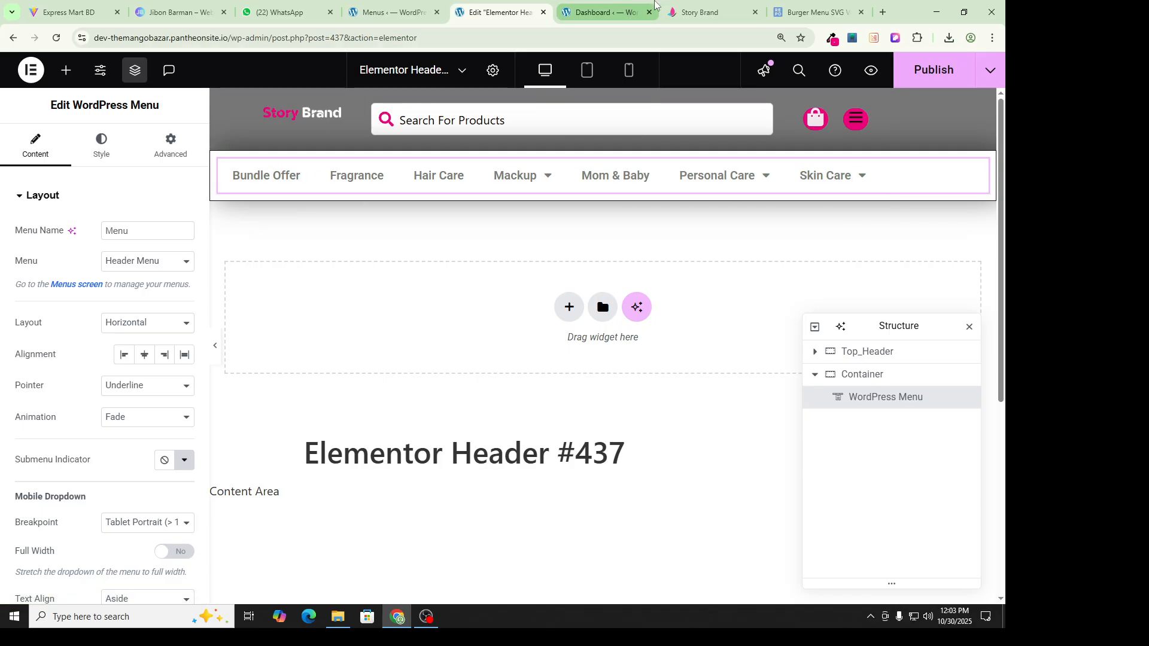
left_click(699, 12)
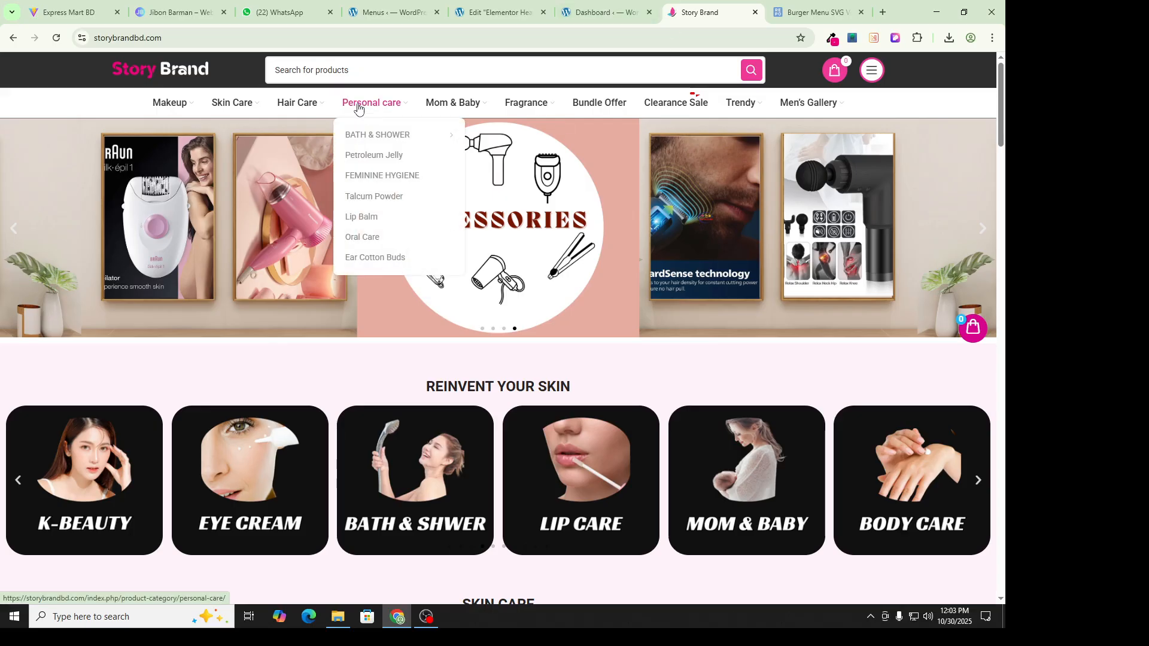
Step: Sample the brand pink #EE3996 from the Story Brand storefront and return to the header editor
mouse_move(300, 110)
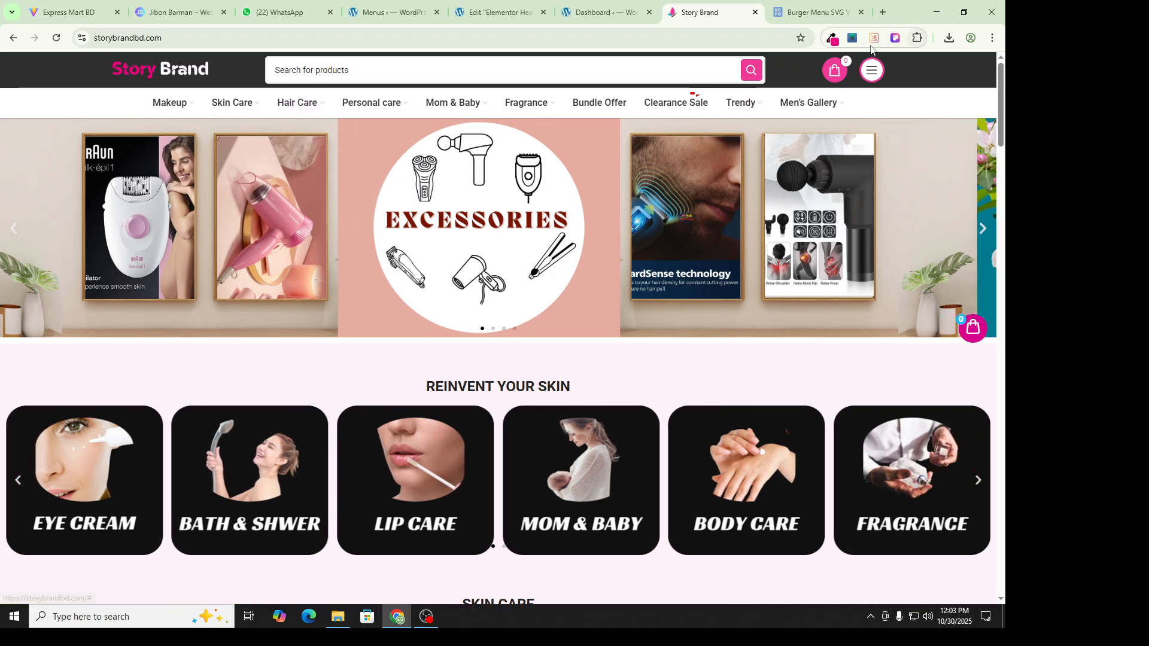
left_click(831, 40)
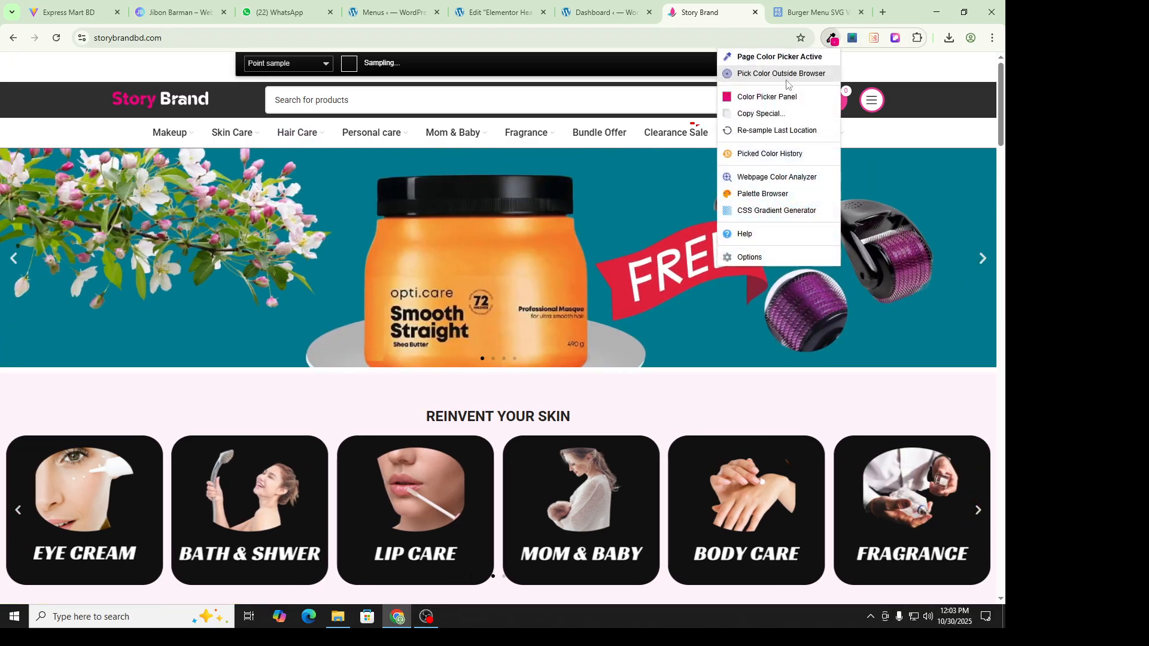
left_click(872, 102)
left_click(604, 12)
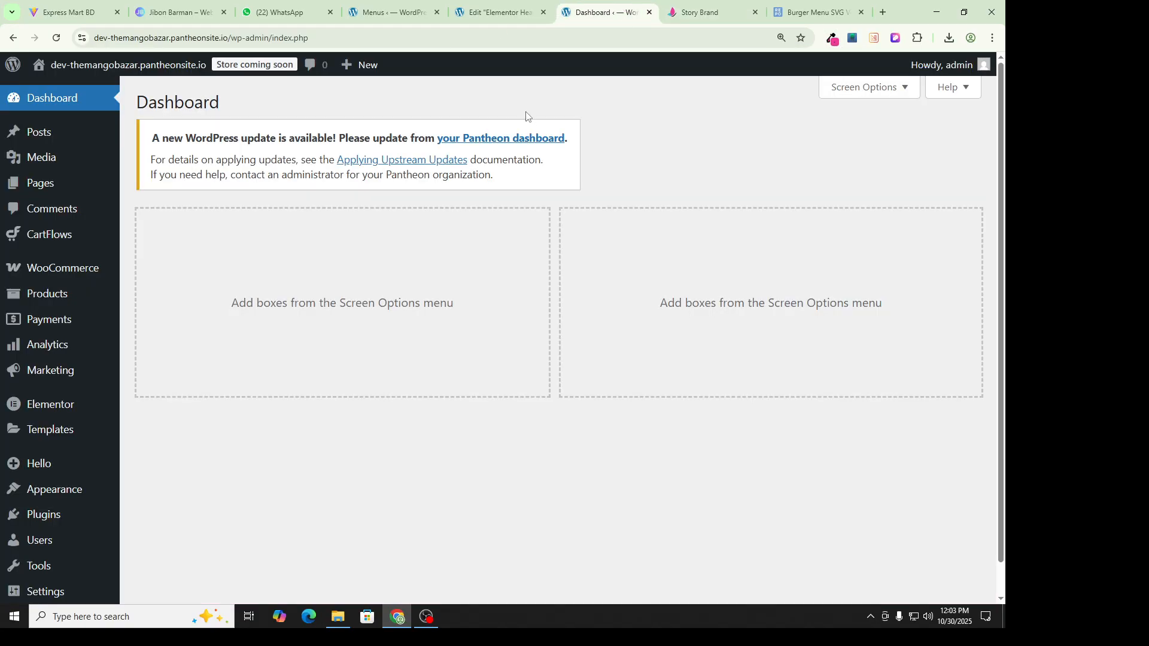
left_click(496, 12)
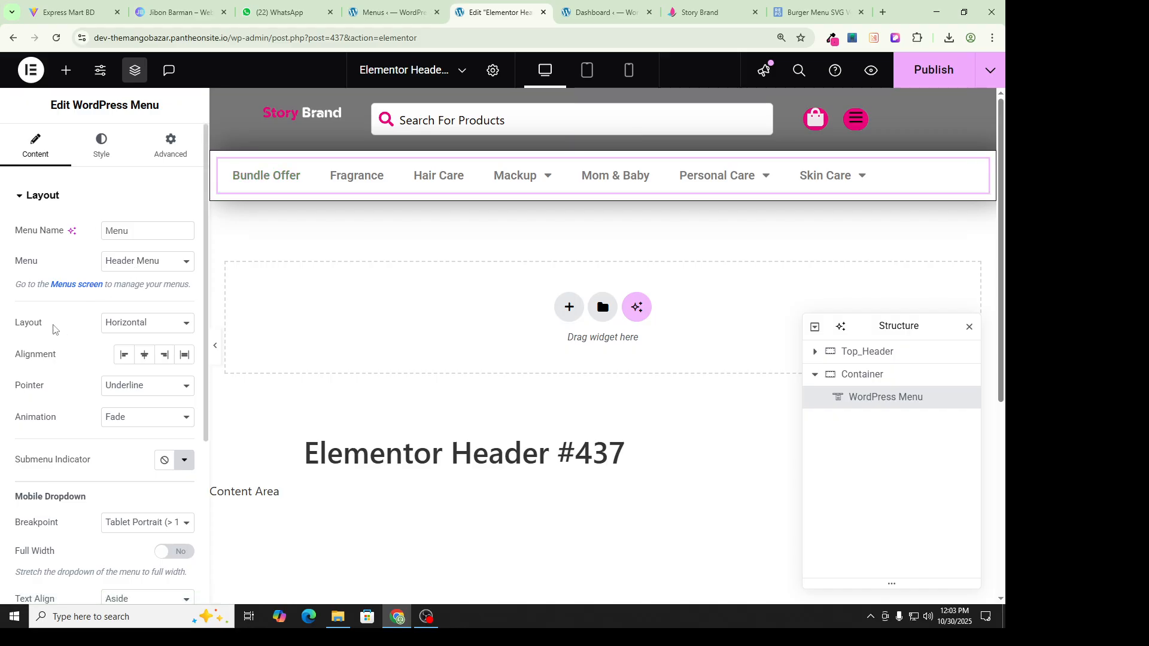
Step: Set the menu widget's Pointer to None
left_click(126, 389)
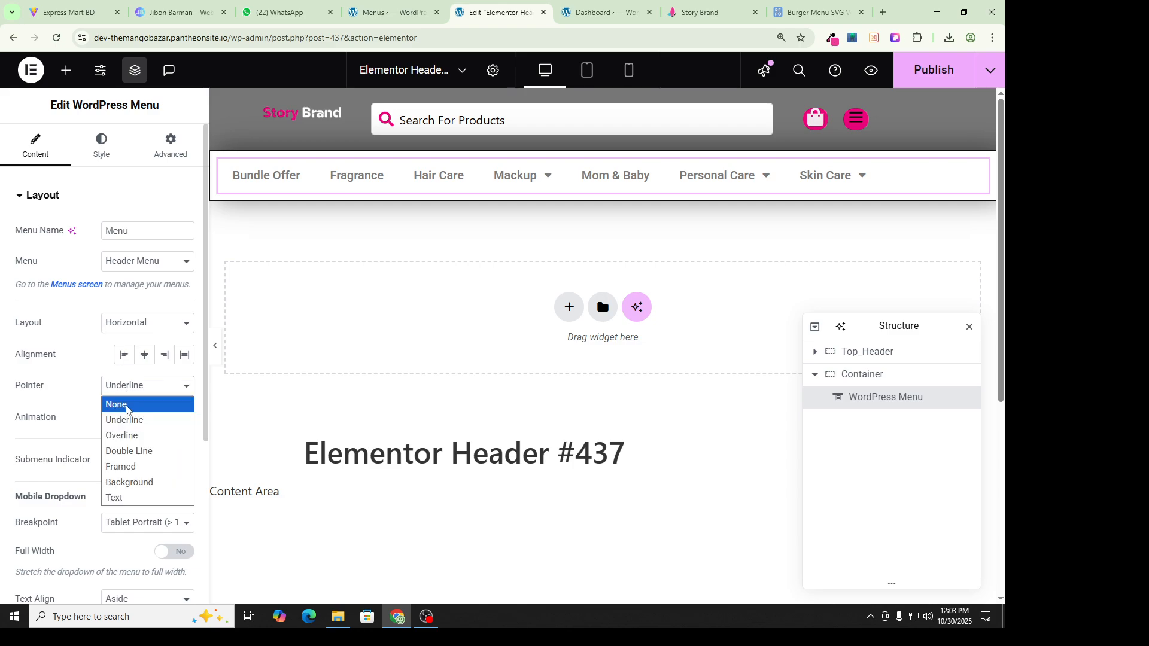
left_click(126, 402)
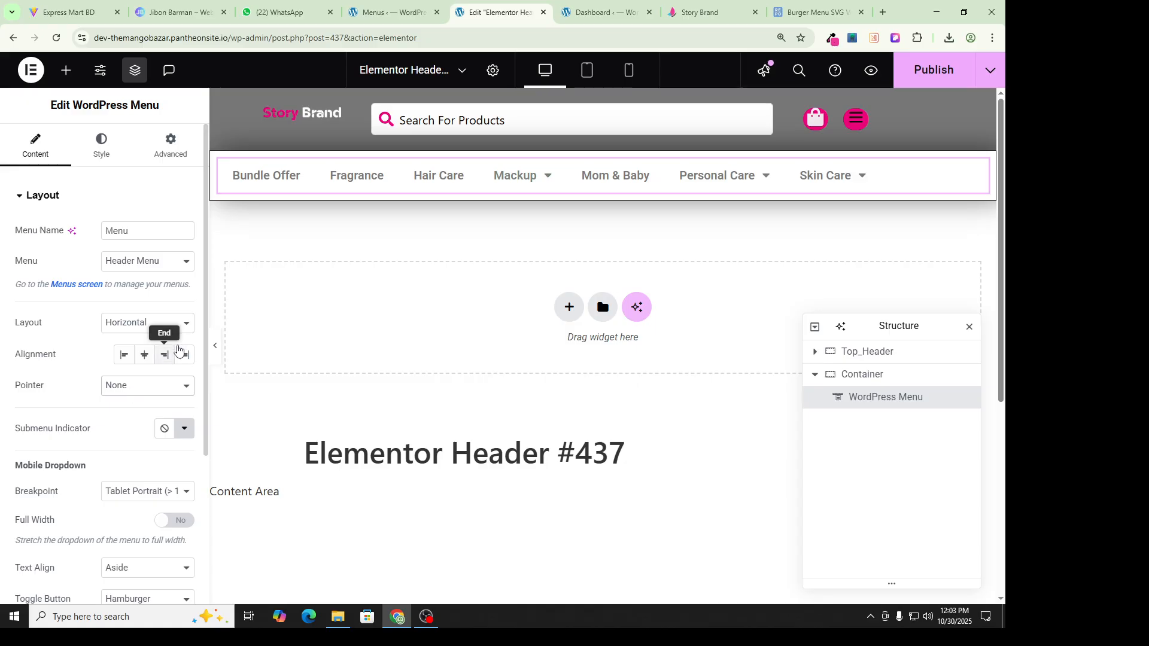
scroll(117, 442, "down", 1)
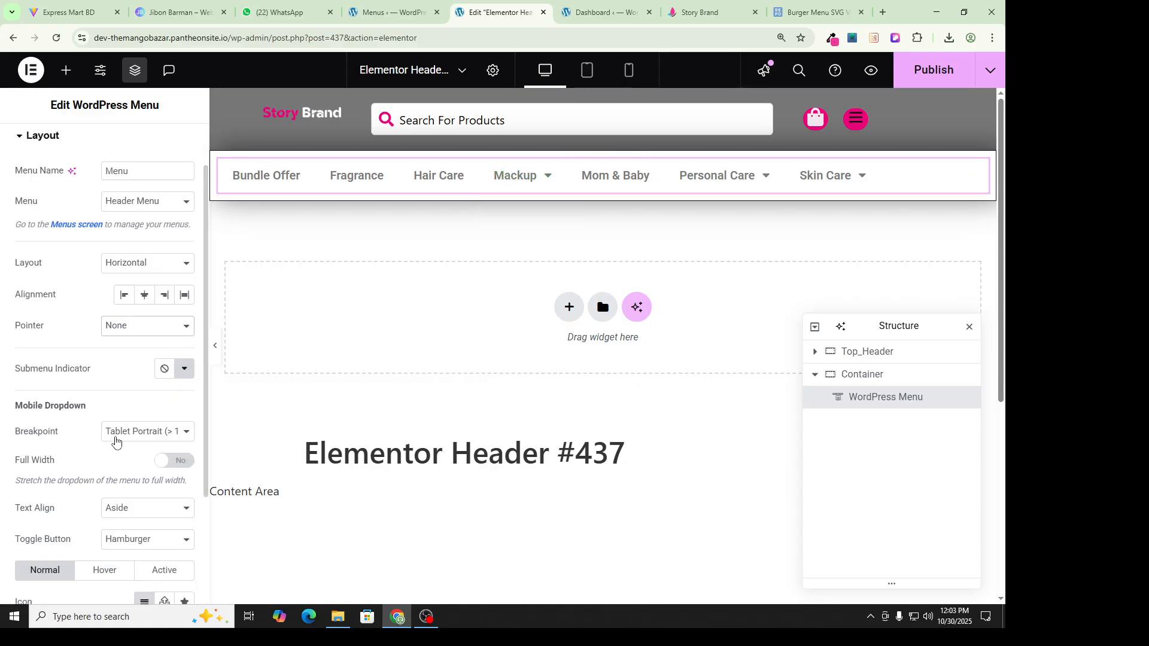
scroll(109, 410, "down", 3)
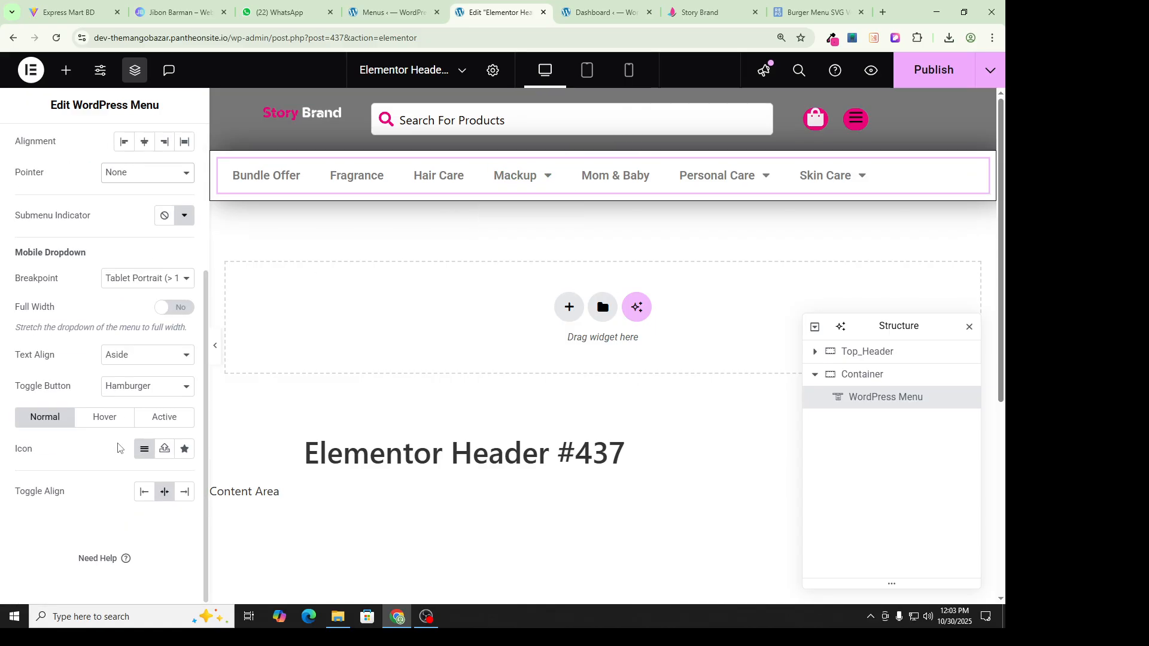
scroll(118, 439, "up", 4)
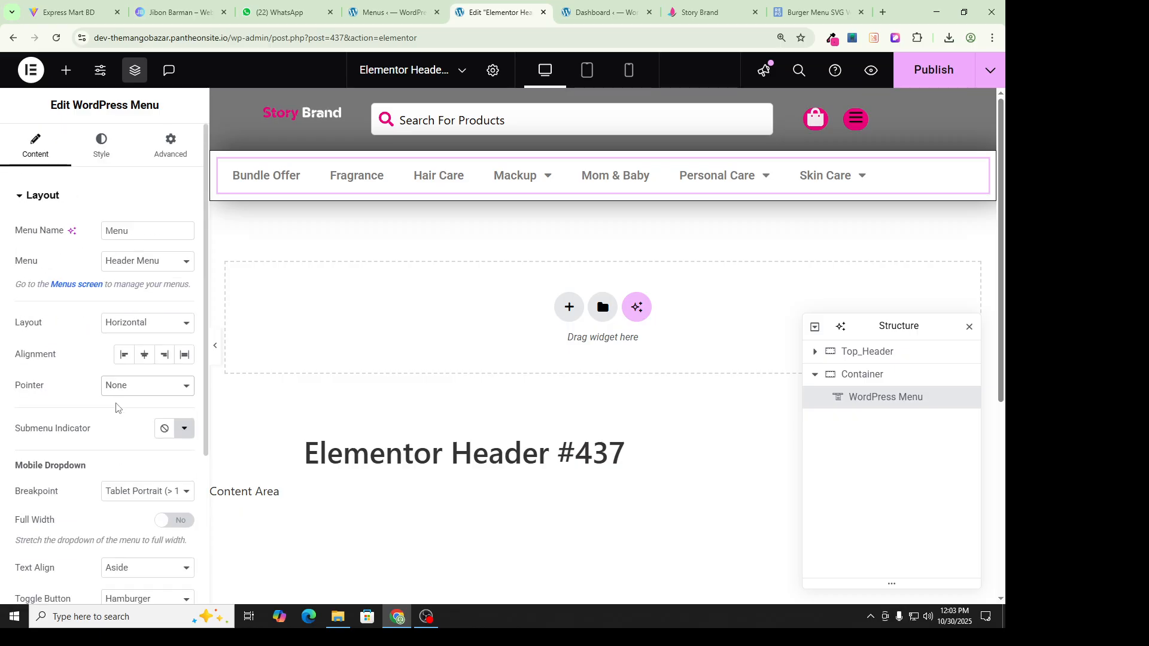
Step: Set the menu's Normal text colour to the pasted brand pink in the Style settings
left_click(108, 149)
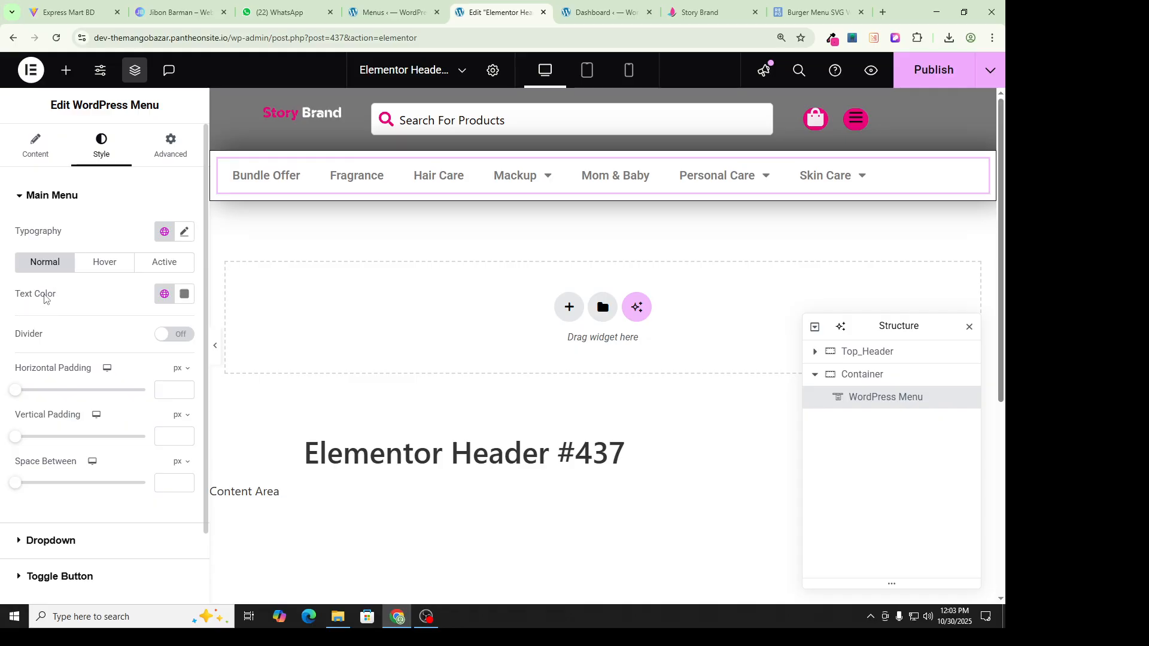
left_click(184, 294)
left_click(141, 510)
key("ctrl+a")
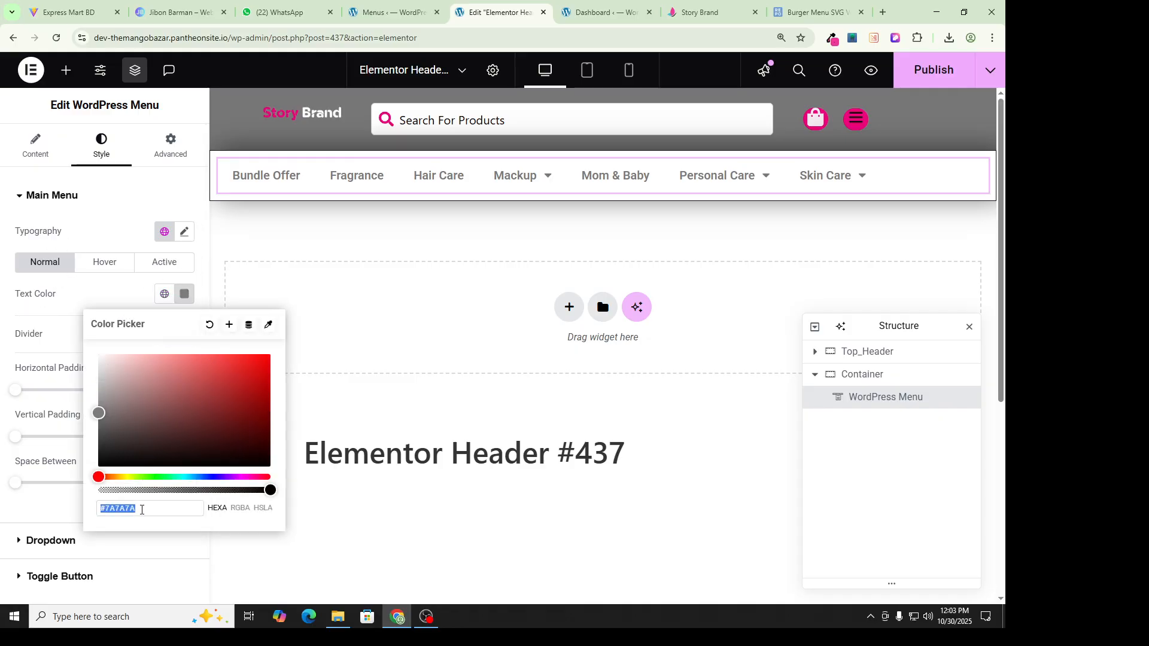
type("#EE3996")
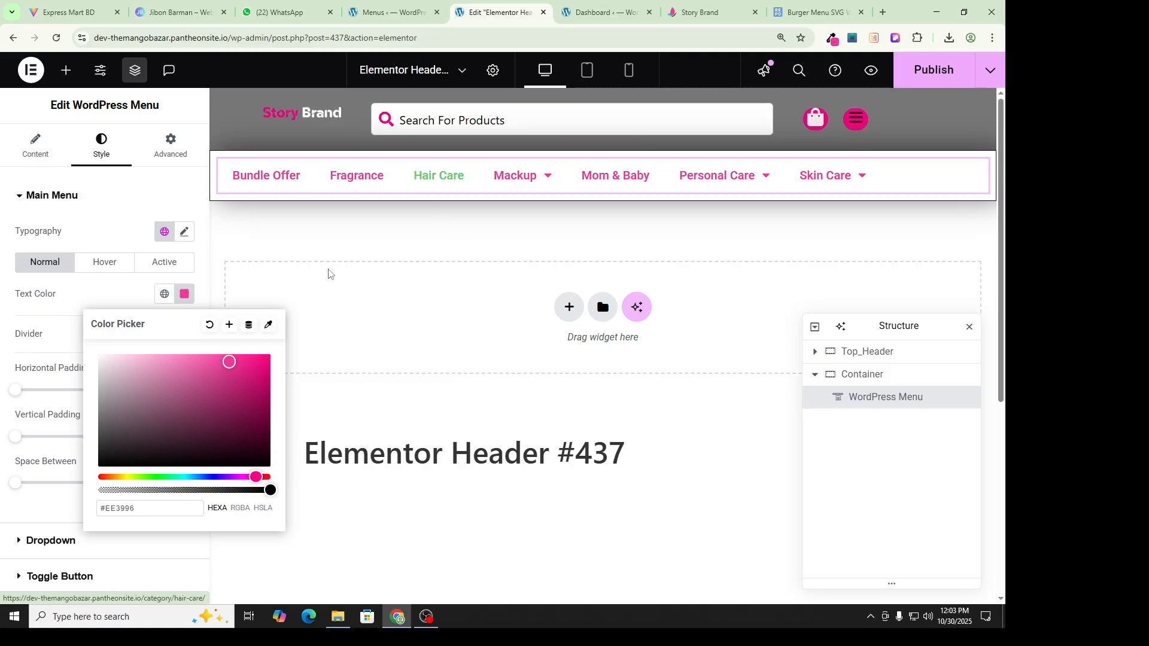
left_click(63, 299)
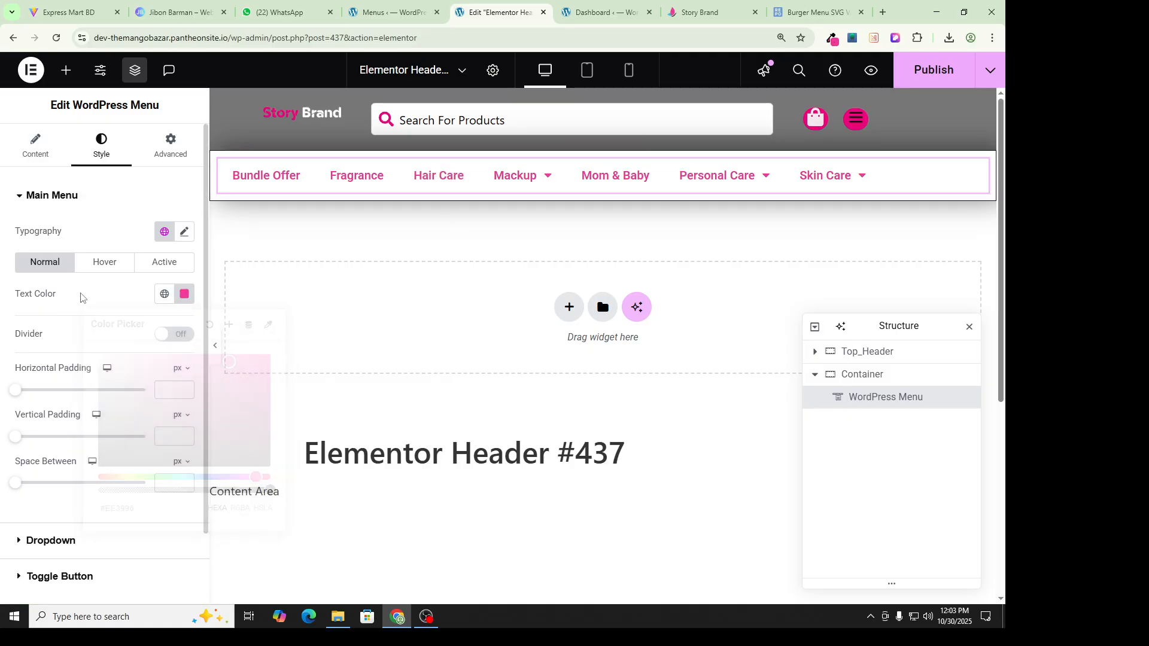
Step: Darken the normal menu text colour to dark grey #686566
left_click(698, 11)
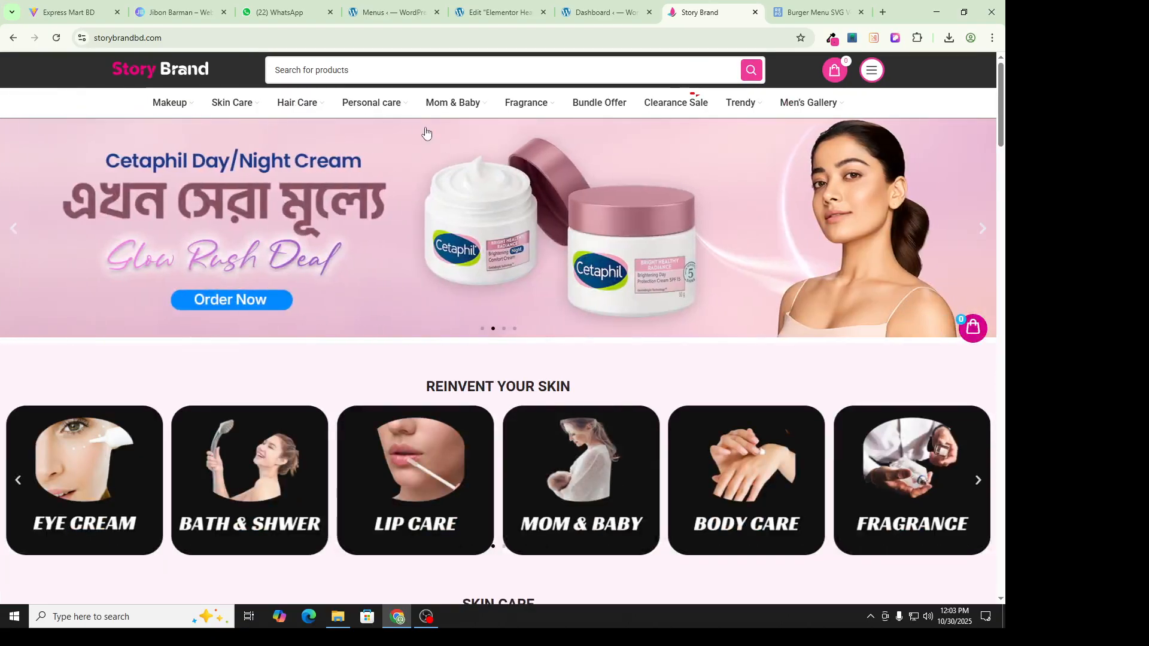
left_click(605, 12)
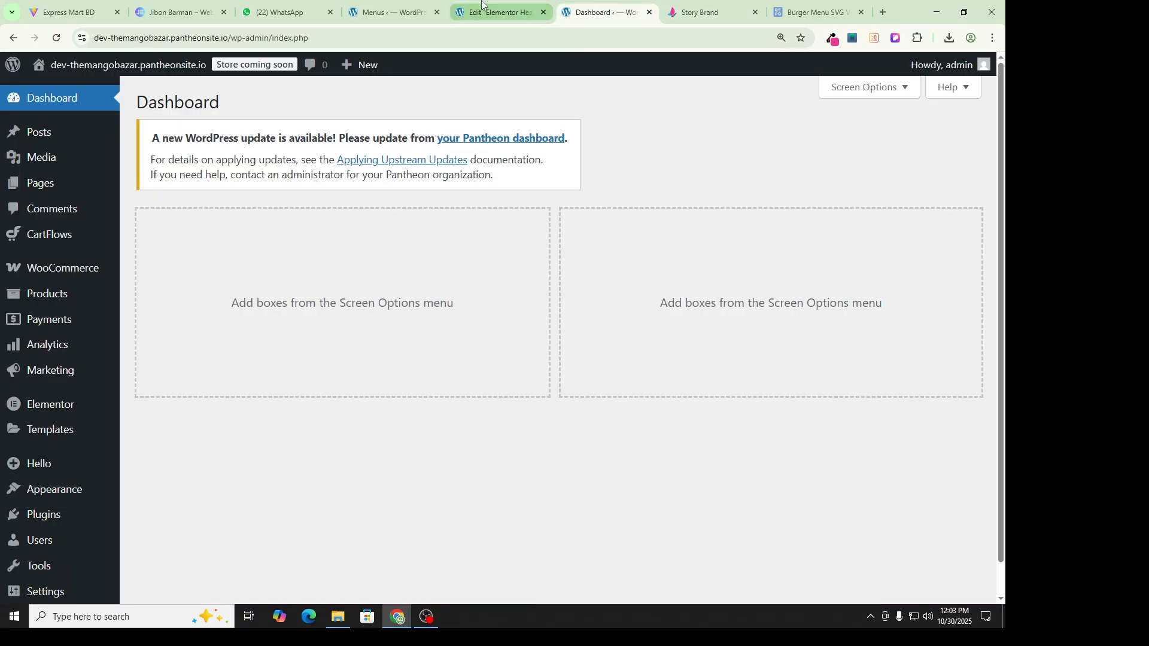
left_click(500, 12)
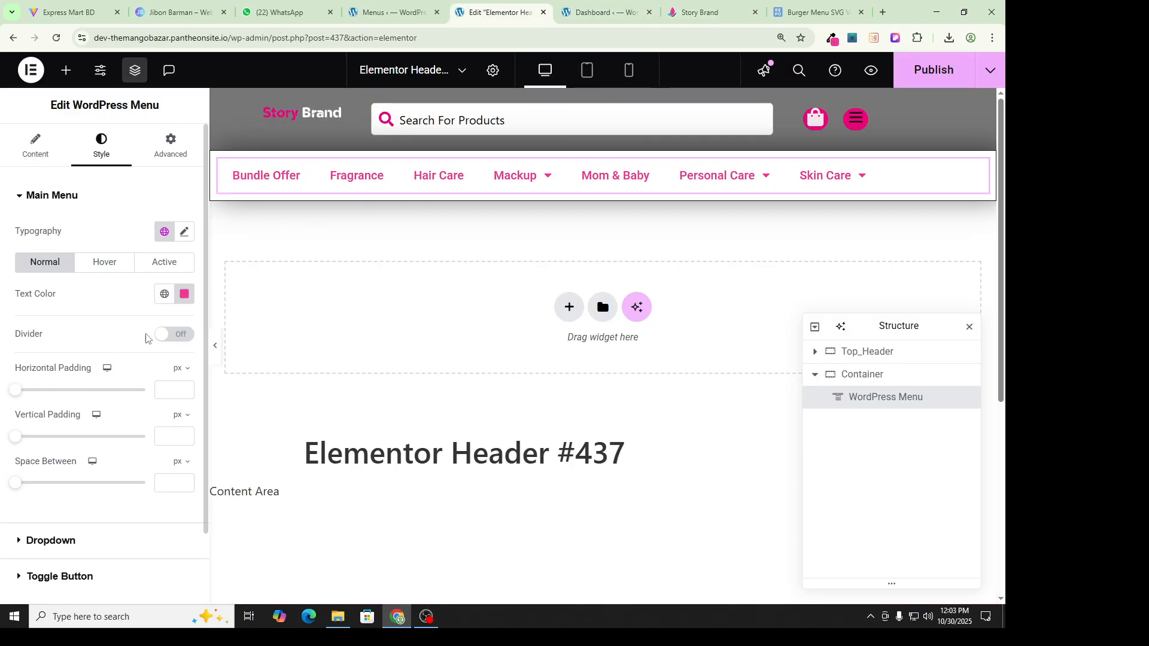
left_click(184, 294)
key("ctrl+c")
left_click_drag(230, 362, 103, 422)
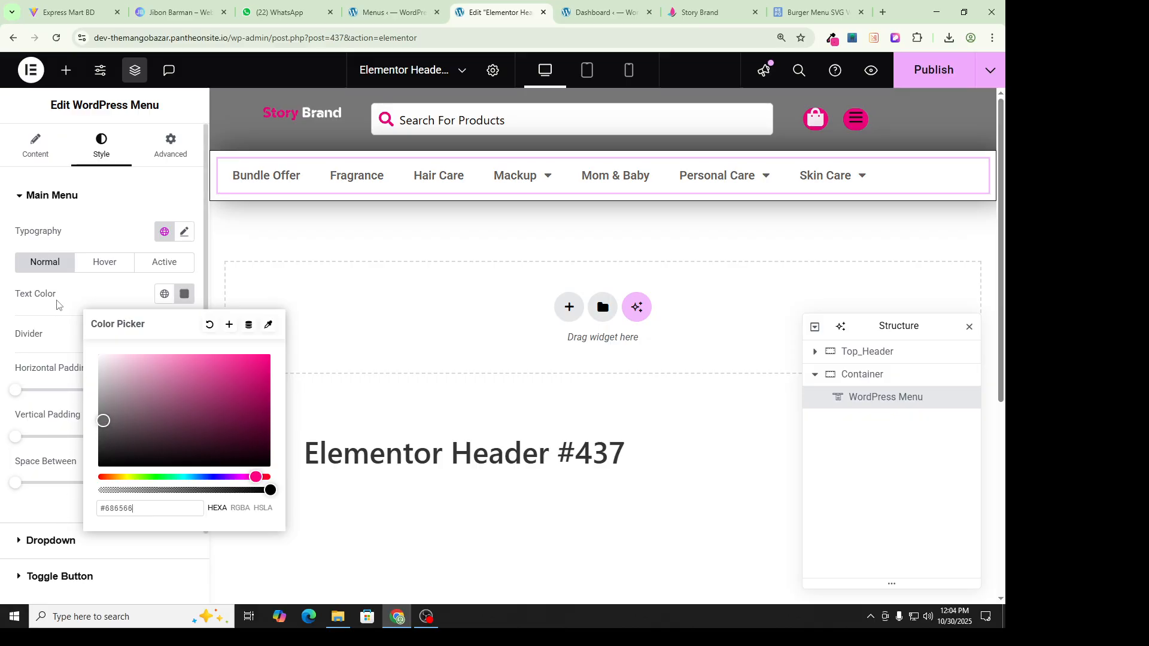
Step: Set the menu's Hover text colour to brand pink #EE3996
left_click(106, 264)
left_click(184, 294)
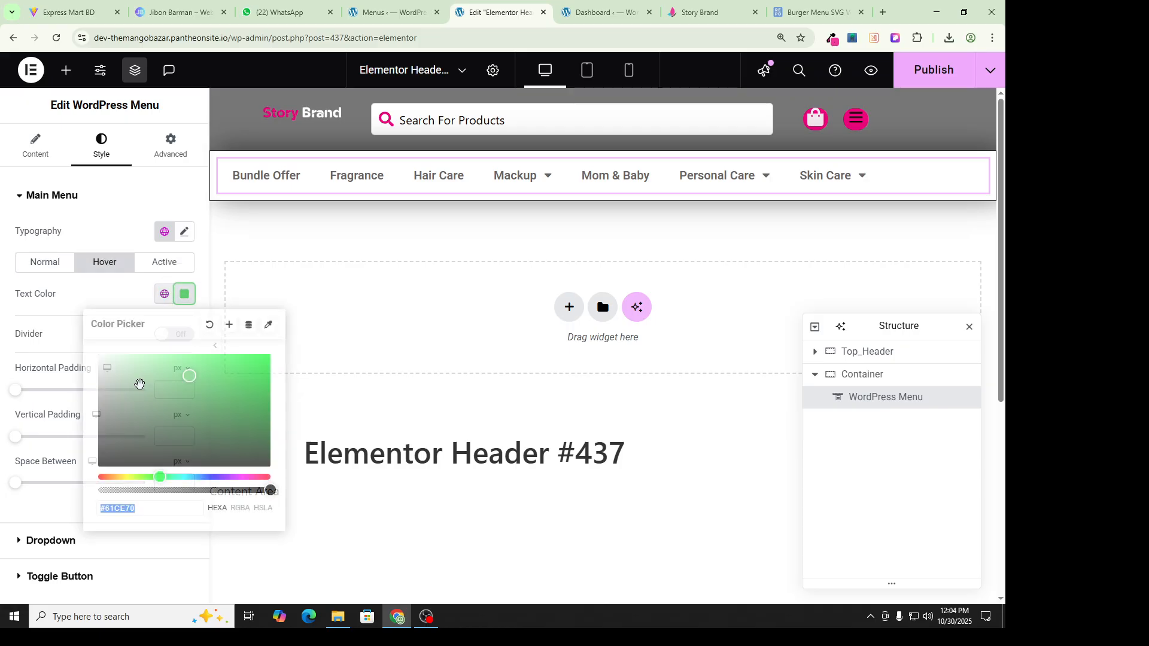
left_click(142, 508)
key("ctrl+a")
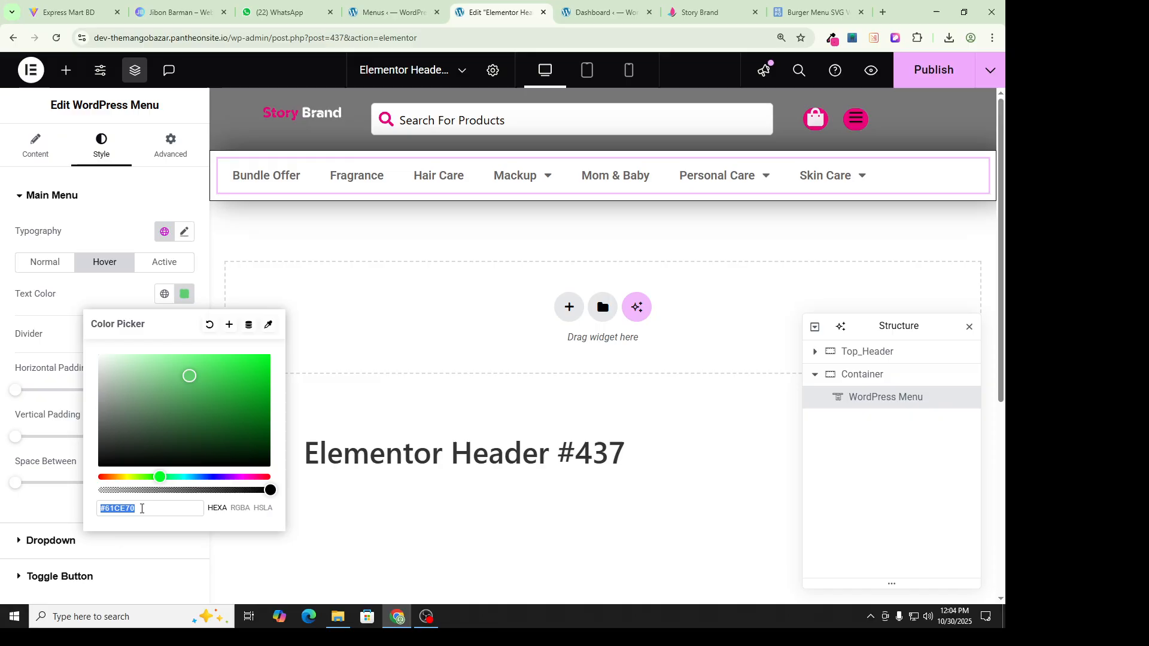
key("ctrl+v")
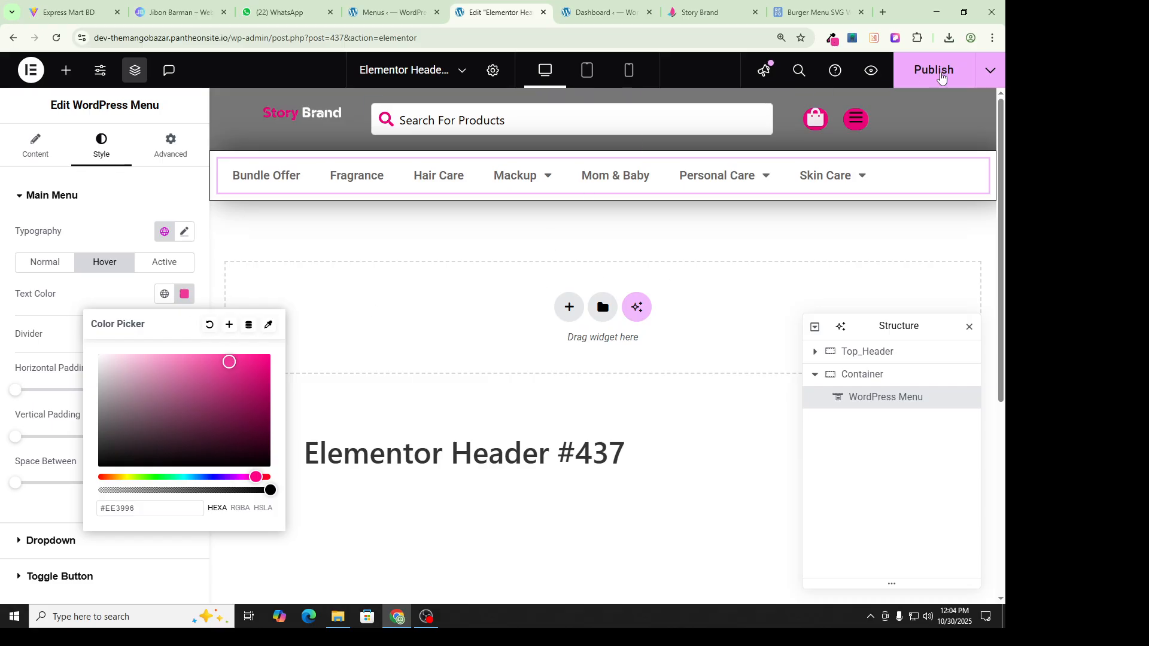
Step: Publish the header template and compare it with the live Story Brand storefront menu
left_click(927, 73)
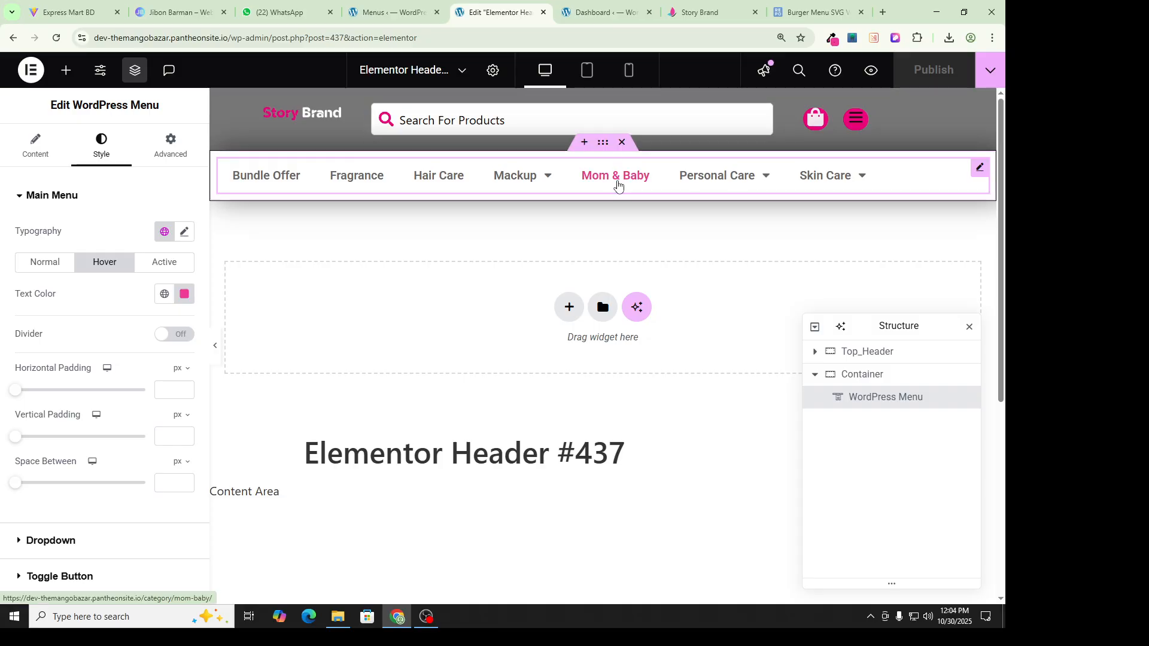
left_click(602, 12)
left_click(701, 12)
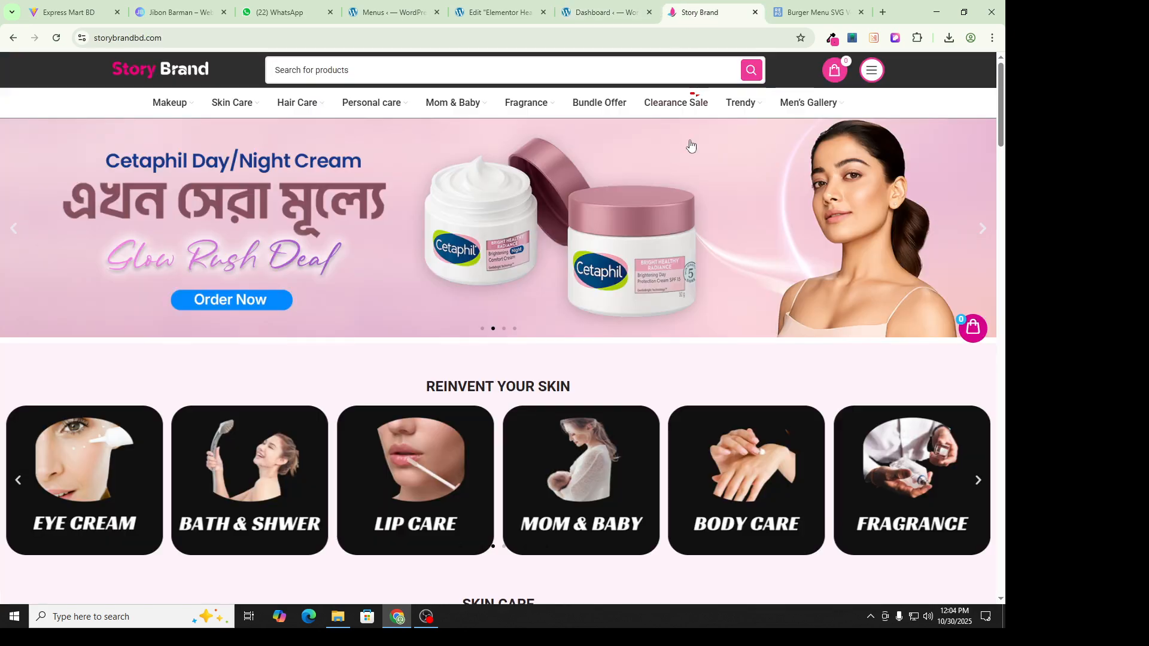
left_click(871, 70)
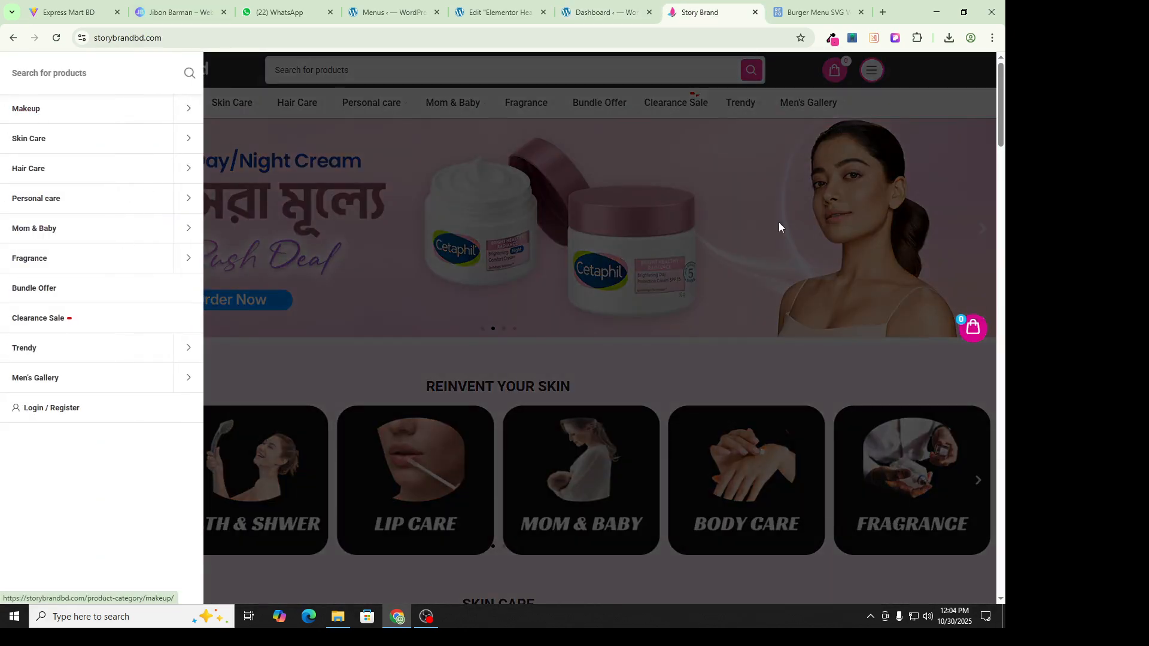
left_click(885, 79)
left_click(599, 12)
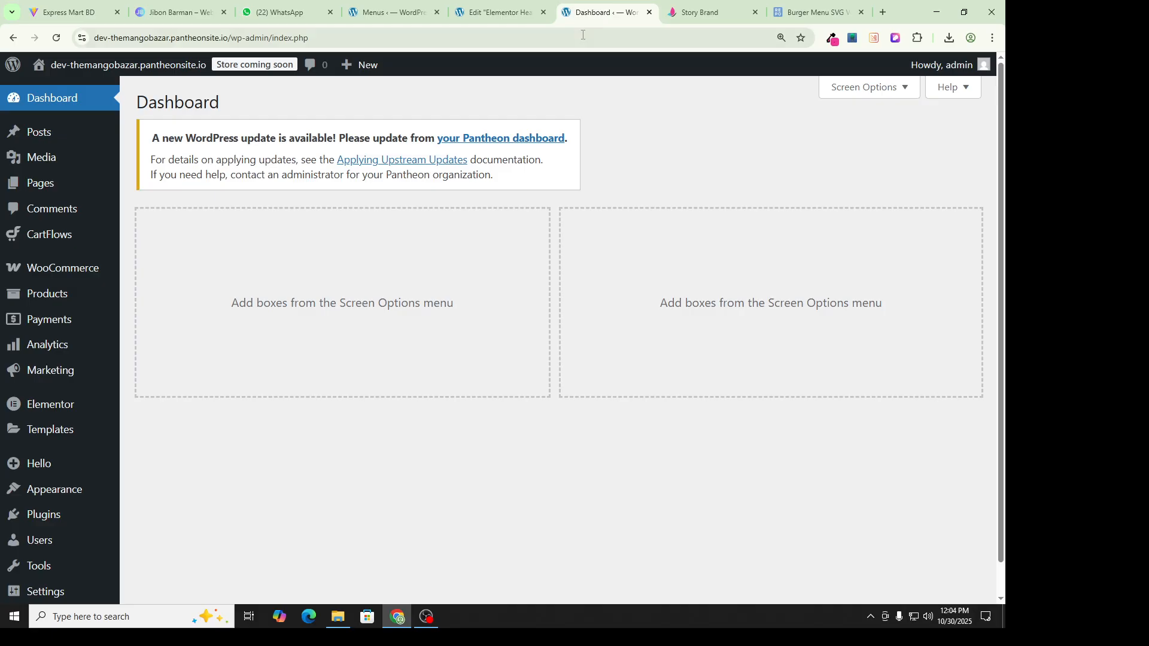
left_click(496, 8)
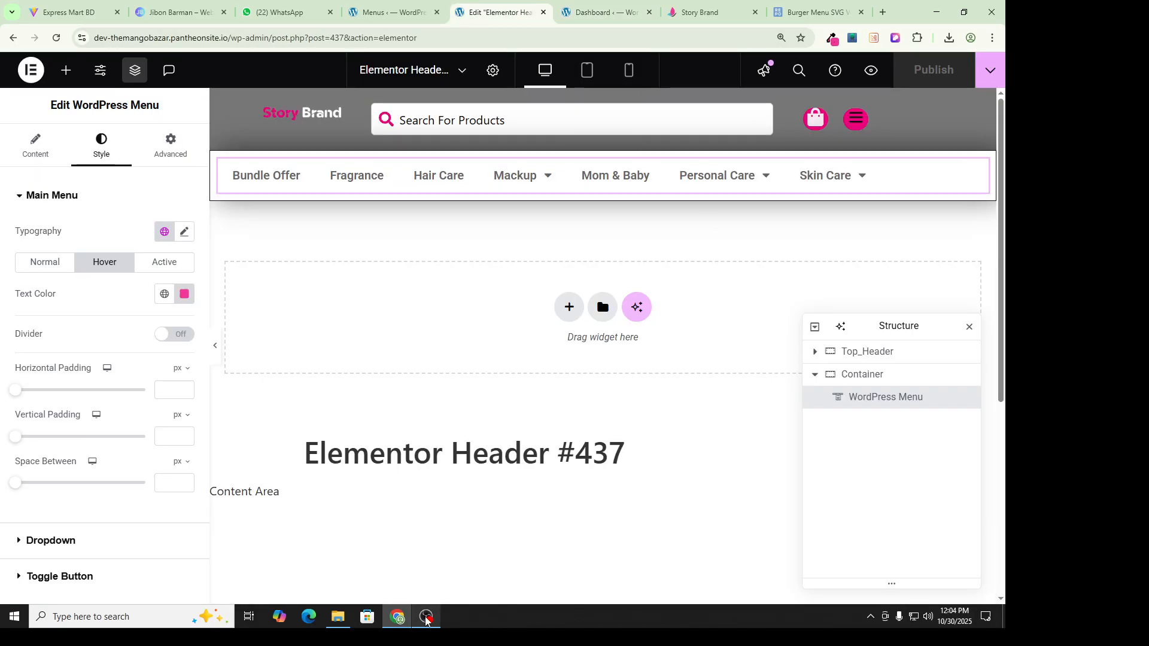